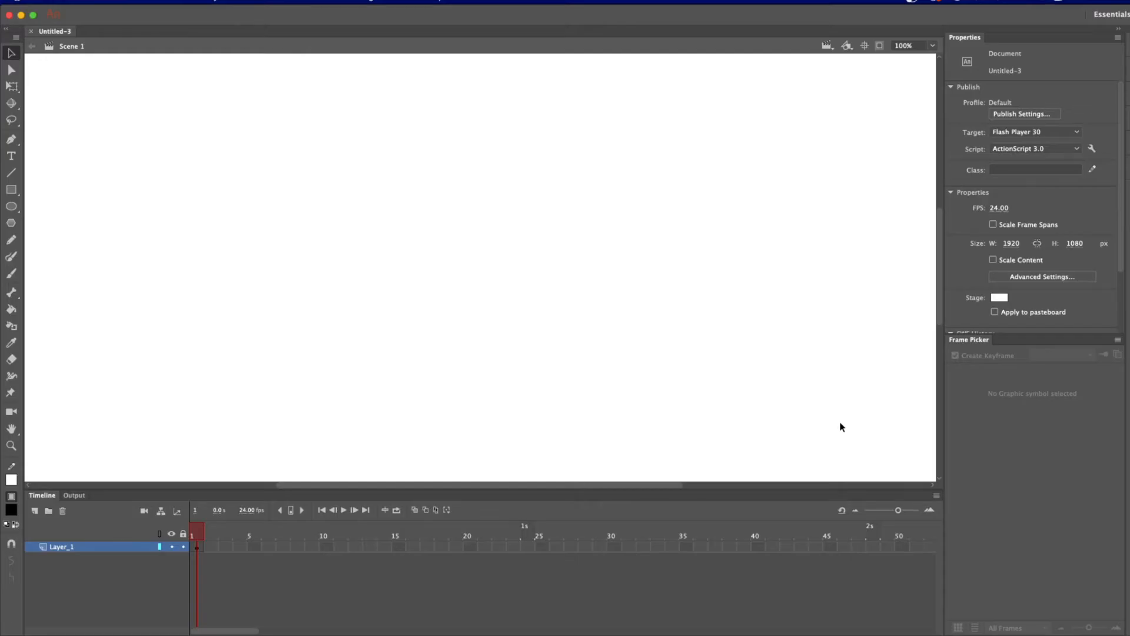
# Step: Set the stage colour to grey #666666 and fit the whole stage in an enlarged canvas area
pyautogui.click(999, 298)
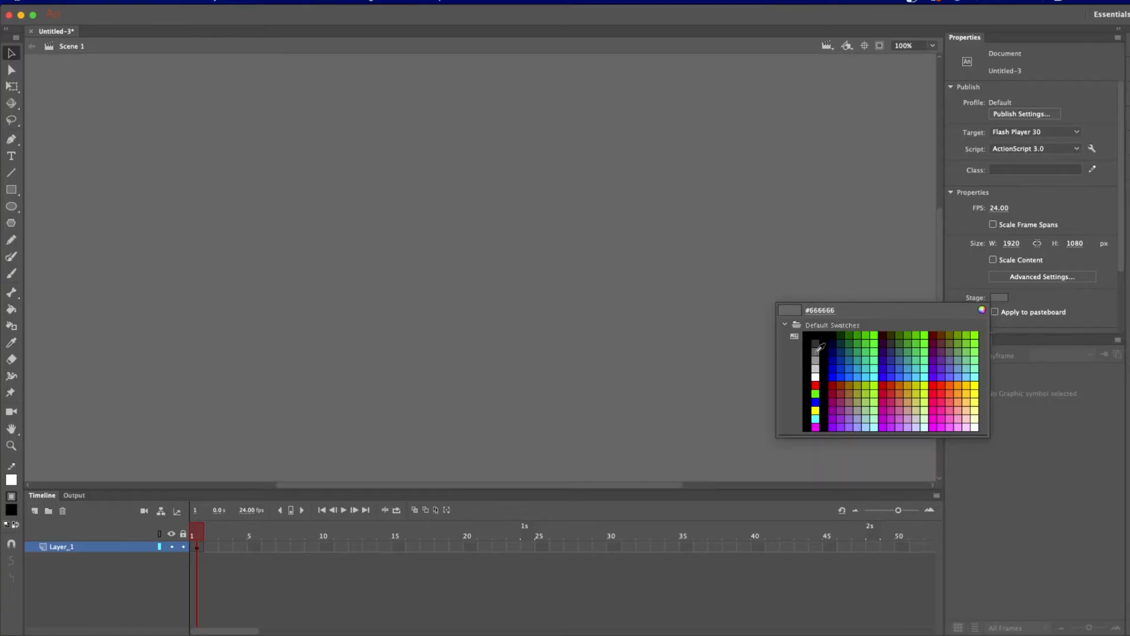
pyautogui.click(816, 351)
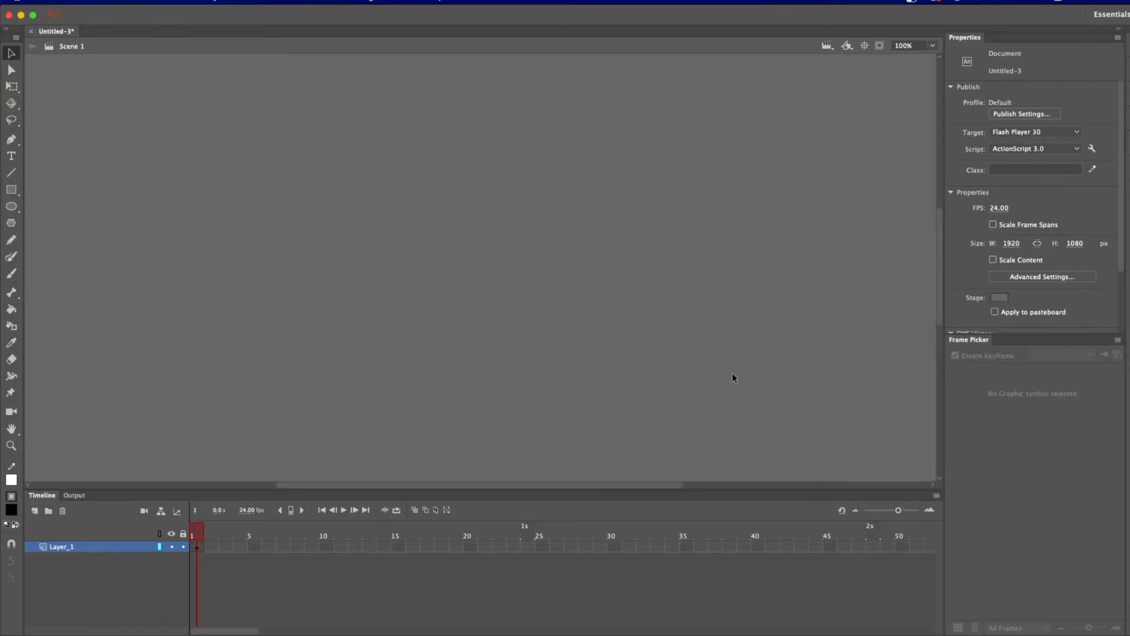
pyautogui.click(933, 51)
pyautogui.click(936, 62)
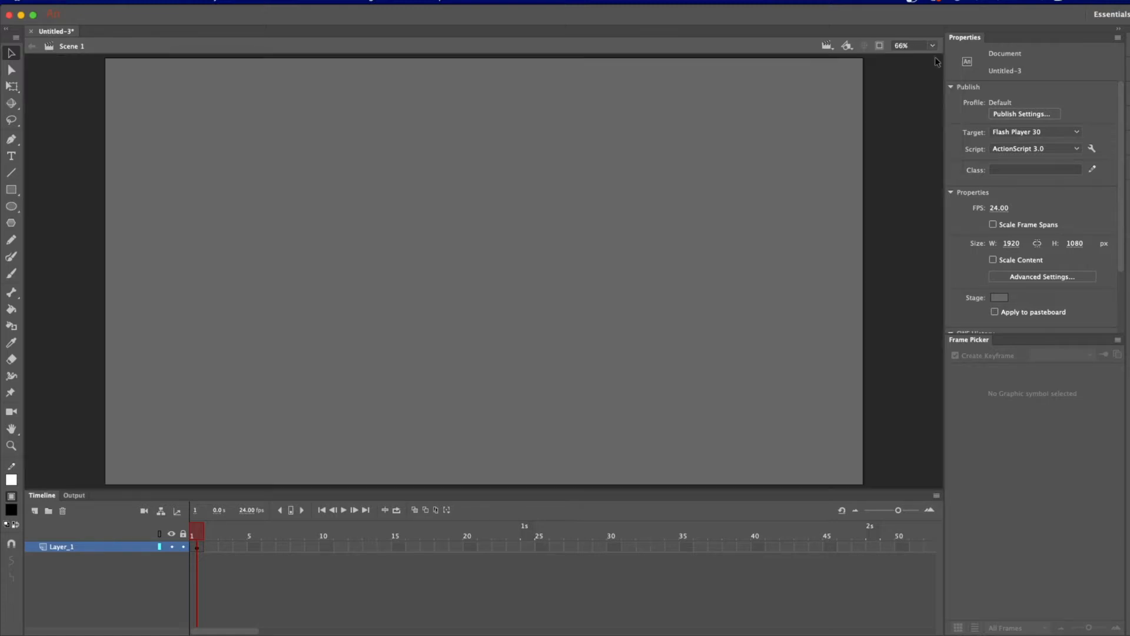
pyautogui.moveTo(616, 489); pyautogui.dragTo(618, 519)
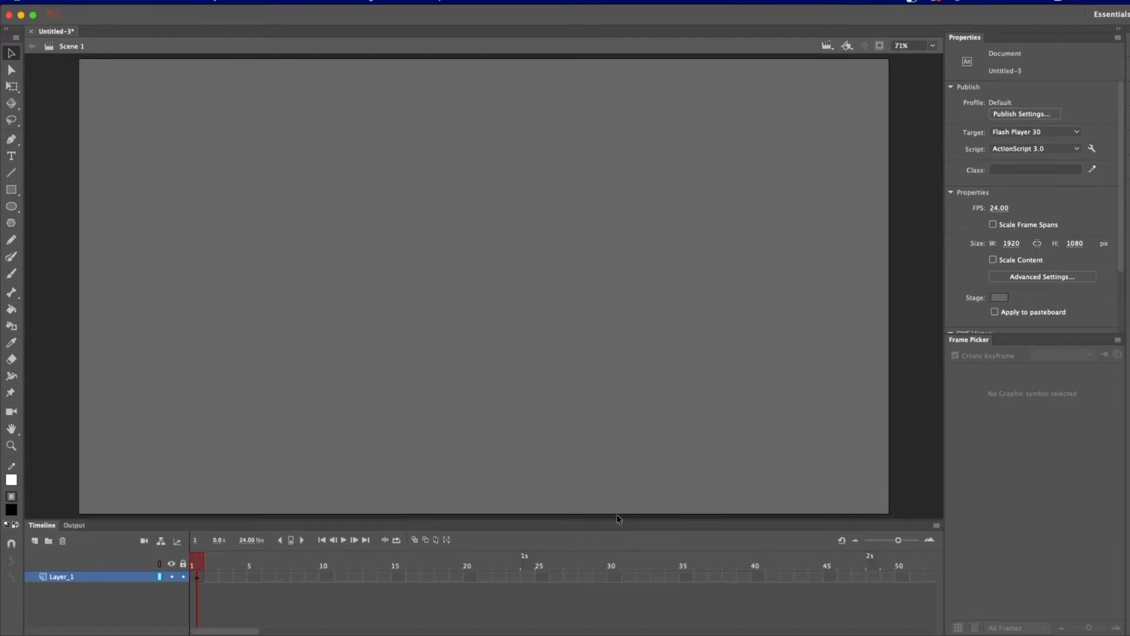
# Step: Rename the first layer as RoughPass1
pyautogui.press('b')
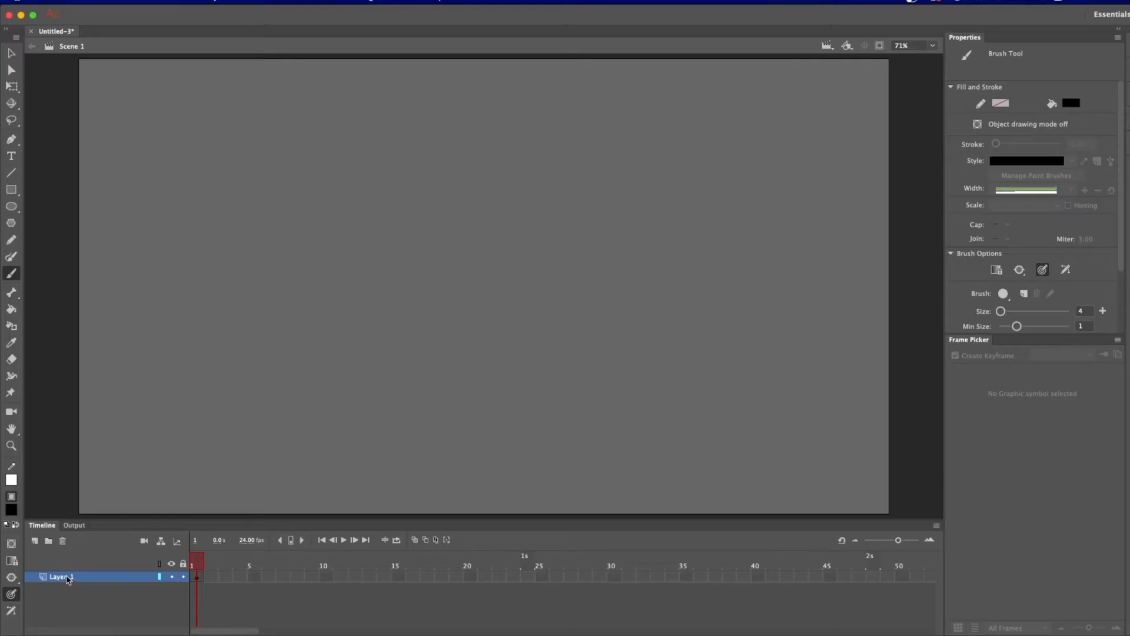
pyautogui.doubleClick(67, 576)
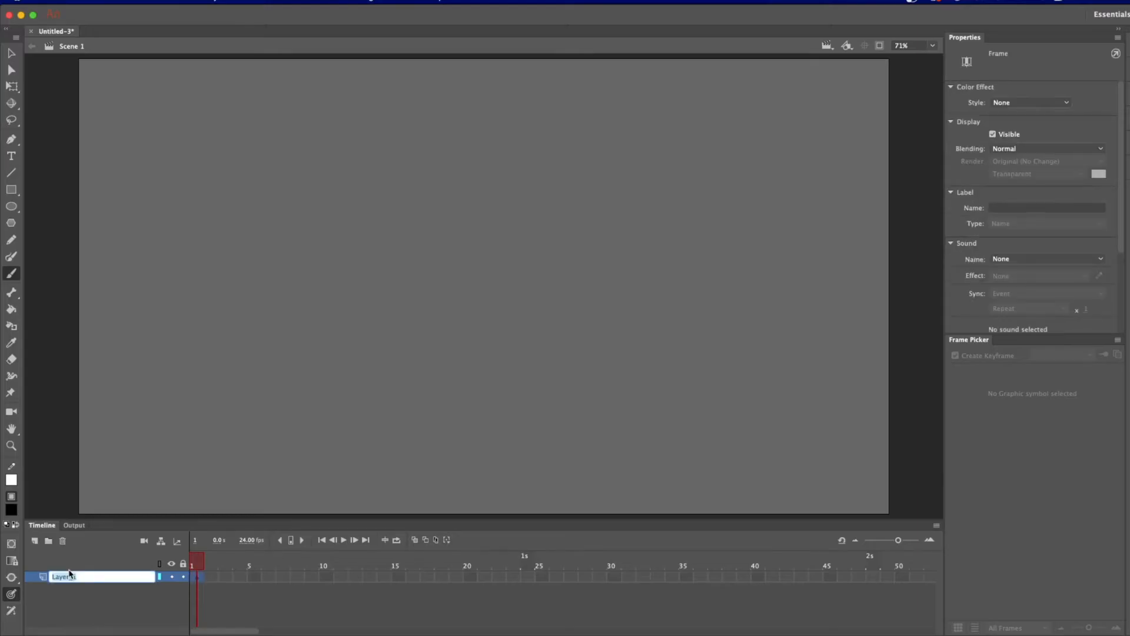
pyautogui.write('RoughPass1')
pyautogui.press('Return')
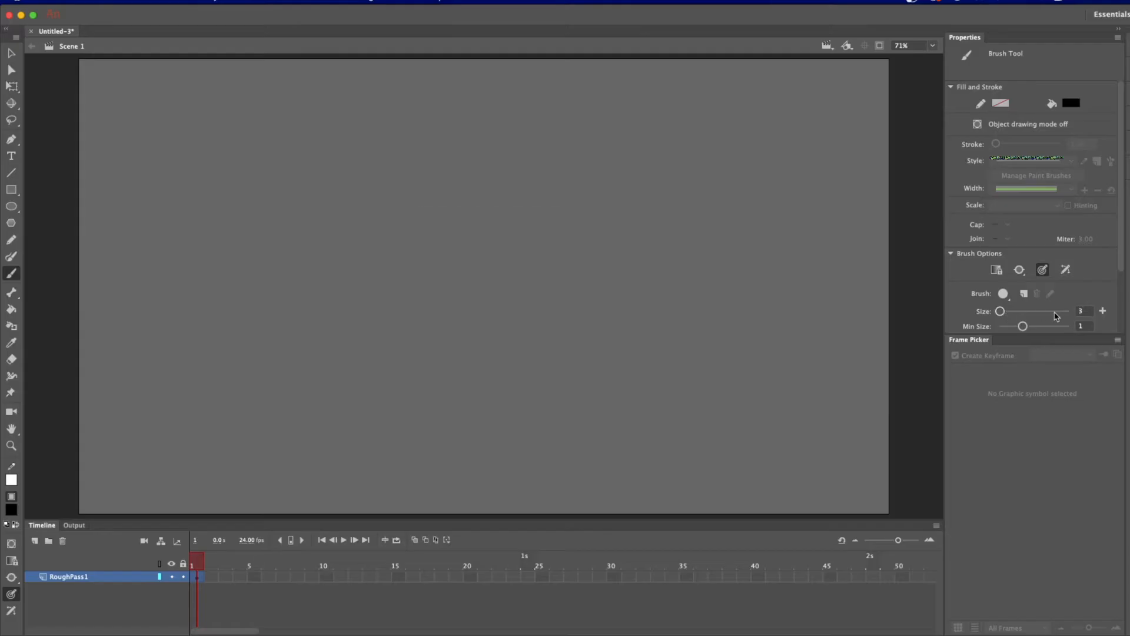
# Step: Set the brush fill to white and paint the bolt's jagged left outline from the stage's top edge to its bottom edge
pyautogui.click(11, 509)
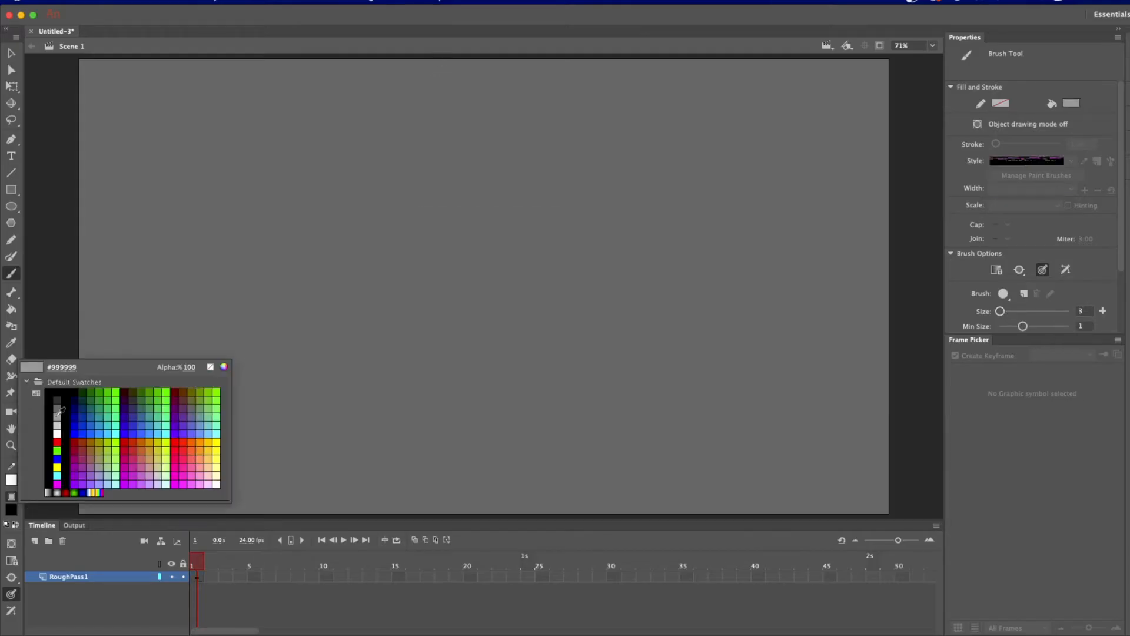
pyautogui.click(57, 432)
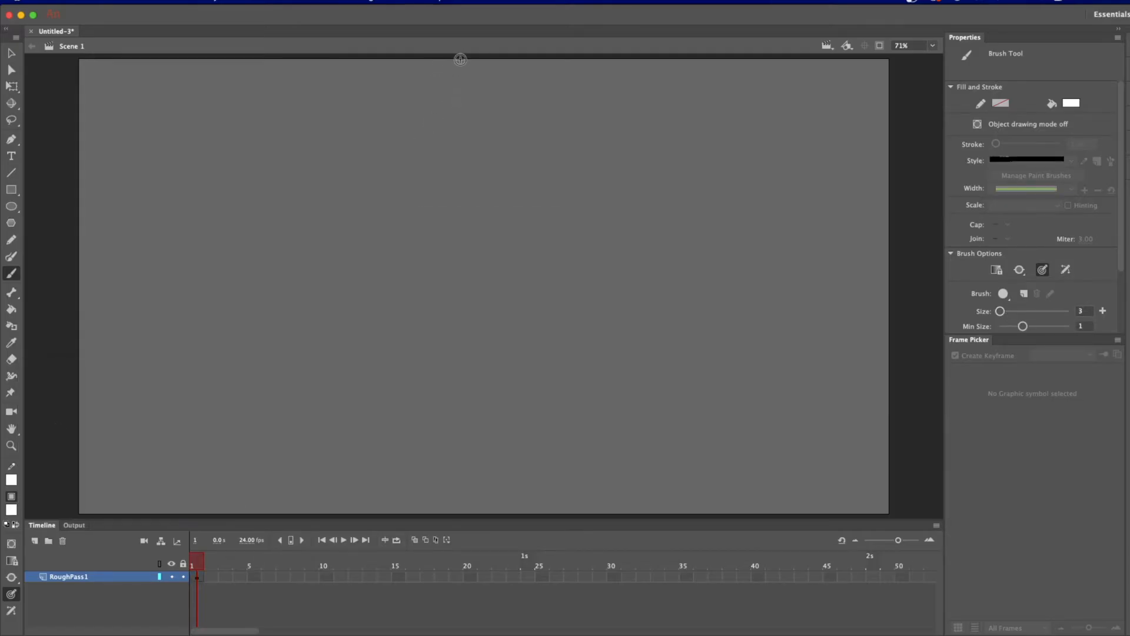
pyautogui.moveTo(457, 58)
pyautogui.mouseDown()
pyautogui.moveTo(449, 106)
pyautogui.moveTo(426, 140)
pyautogui.mouseUp()
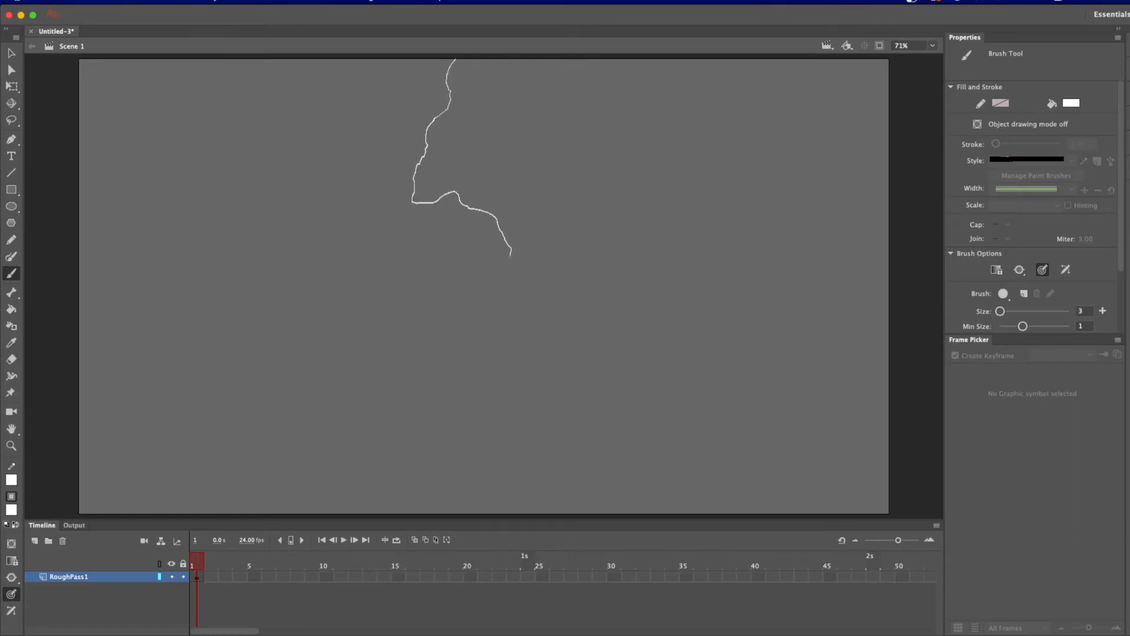
pyautogui.moveTo(490, 292)
pyautogui.mouseDown()
pyautogui.moveTo(460, 326)
pyautogui.moveTo(381, 352)
pyautogui.moveTo(359, 376)
pyautogui.mouseUp()
pyautogui.moveTo(358, 422)
pyautogui.mouseDown()
pyautogui.moveTo(333, 481)
pyautogui.moveTo(342, 512)
pyautogui.mouseUp()
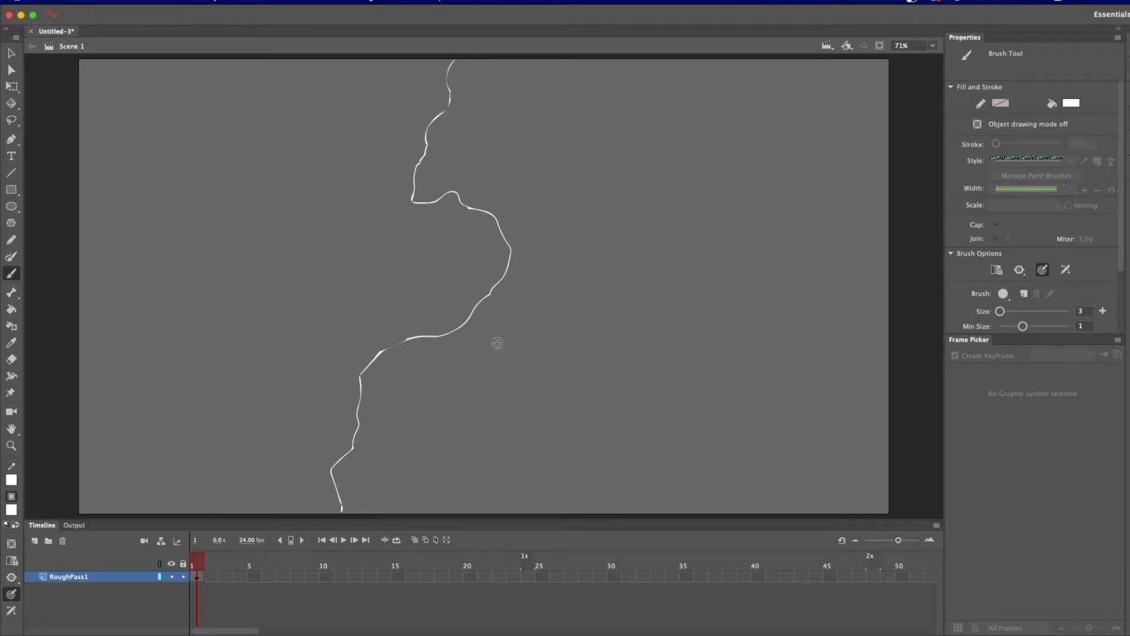
# Step: Paint the bolt's right outline alongside the left one, finishing with small splash strokes where it meets the ground
pyautogui.moveTo(455, 60); pyautogui.dragTo(459, 59)
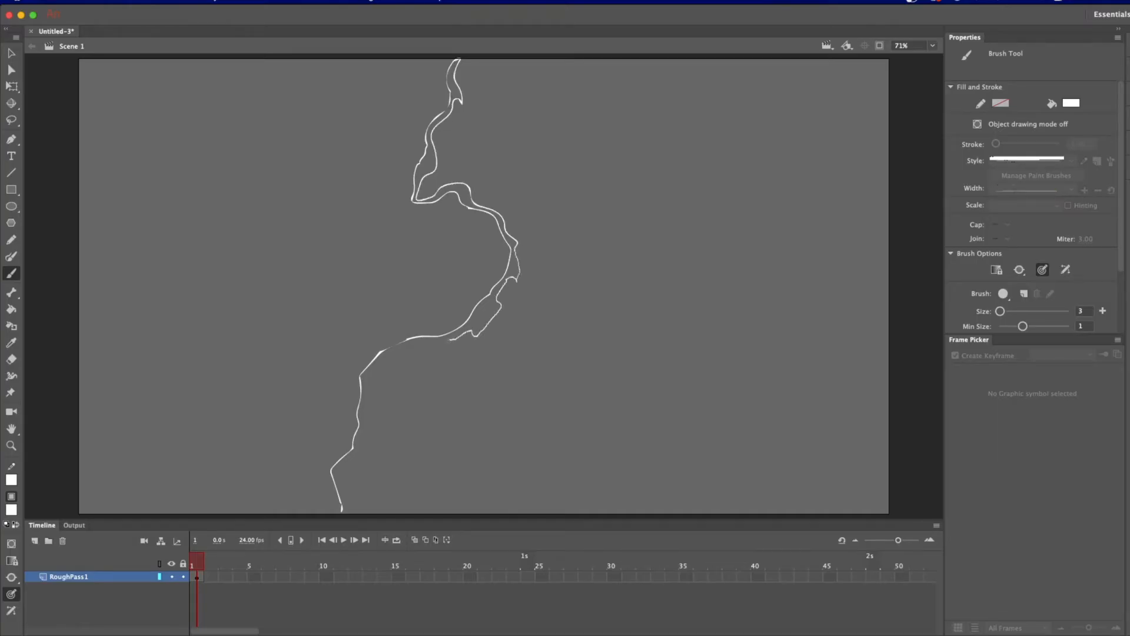
pyautogui.moveTo(427, 340); pyautogui.dragTo(414, 351)
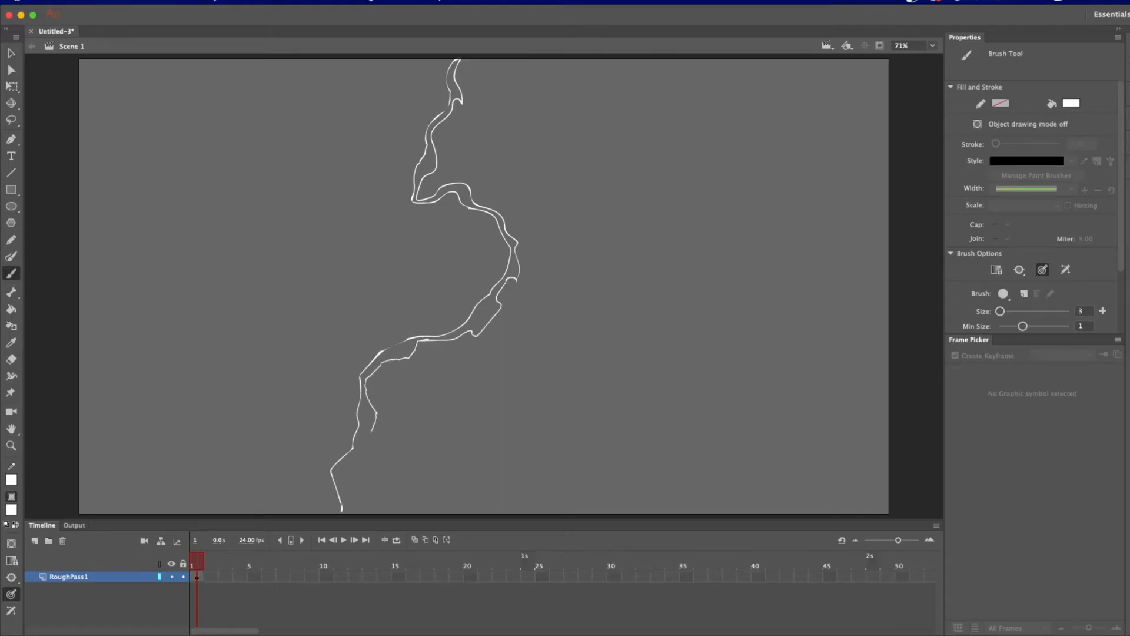
pyautogui.moveTo(343, 508)
pyautogui.mouseDown()
pyautogui.moveTo(318, 502)
pyautogui.moveTo(342, 510)
pyautogui.moveTo(373, 499)
pyautogui.moveTo(348, 506)
pyautogui.mouseUp()
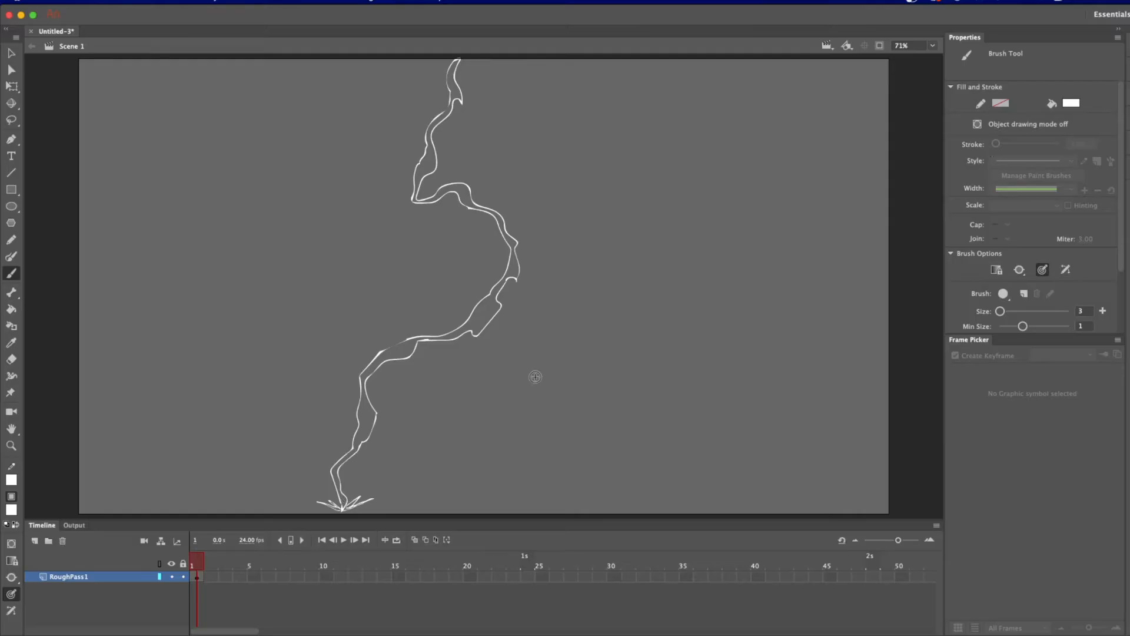
# Step: Try to bridge the gap in the bolt's left outline near the top with a brush stroke
pyautogui.press('k')
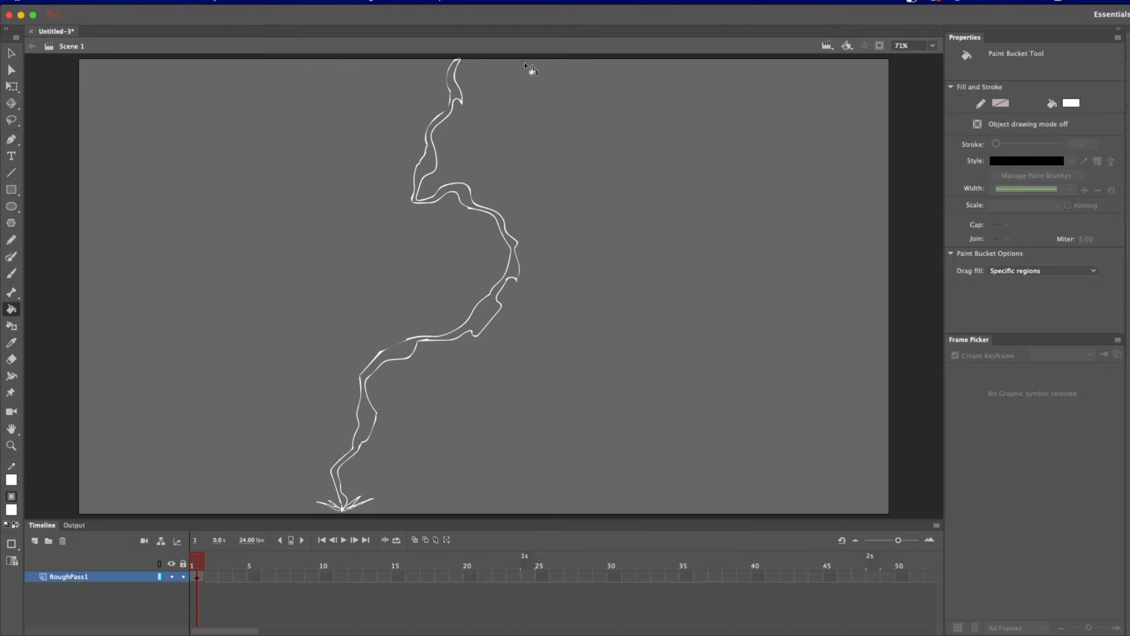
pyautogui.press('super+equal')
pyautogui.press('super+equal')
pyautogui.press('super+equal')
pyautogui.press('super+equal')
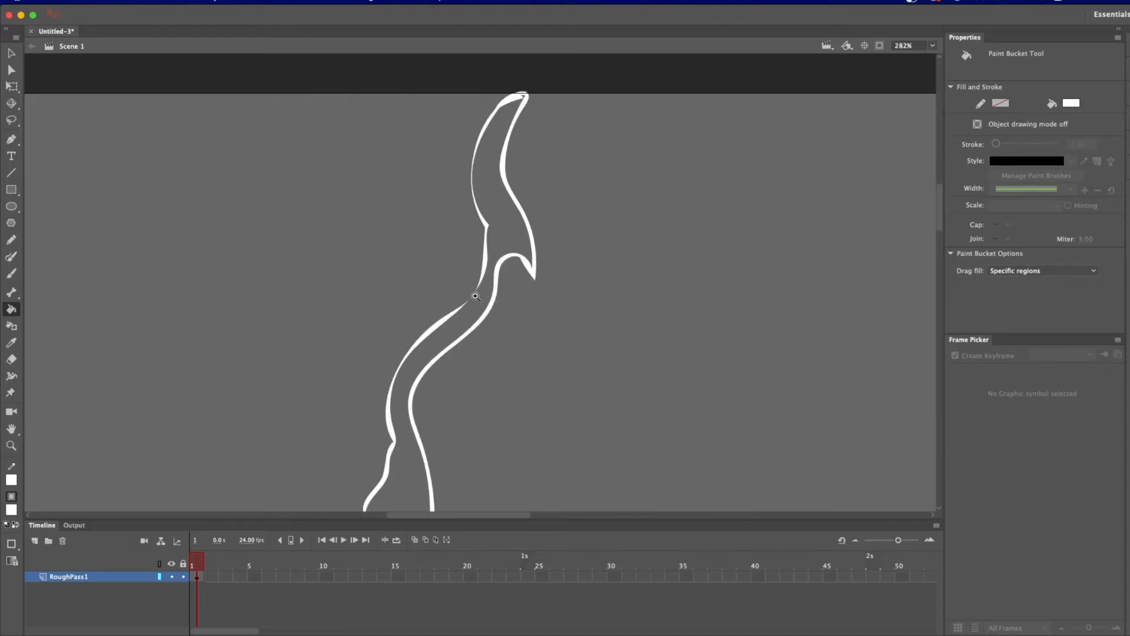
pyautogui.press('b')
pyautogui.moveTo(436, 302); pyautogui.dragTo(481, 242)
pyautogui.press('super+z')
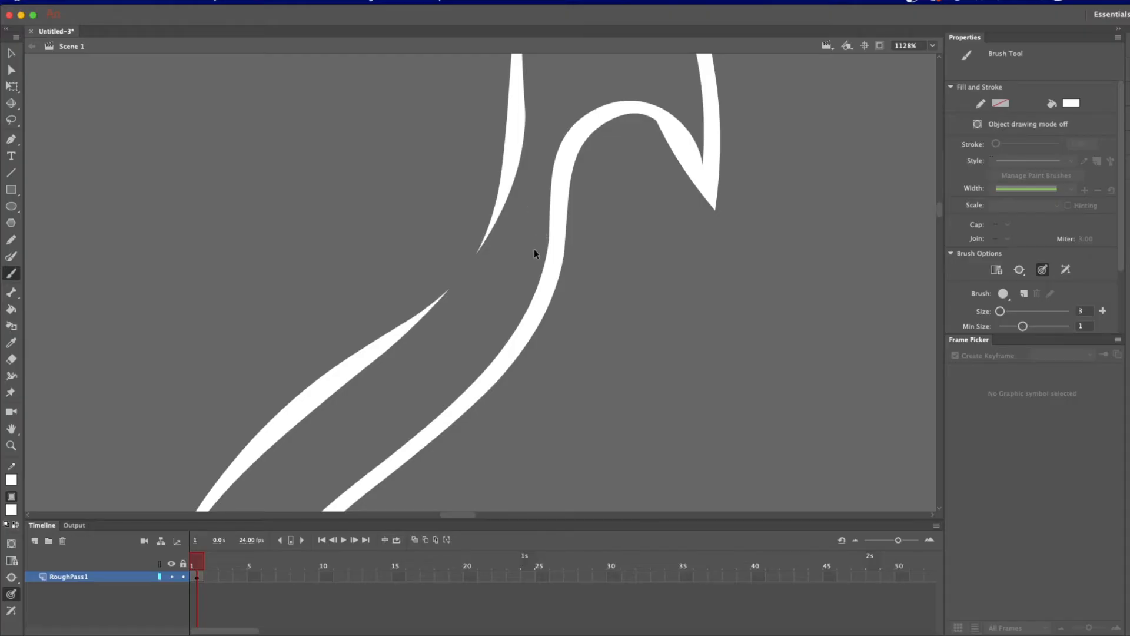
pyautogui.press('super+minus')
pyautogui.press('super+minus')
pyautogui.press('super+minus')
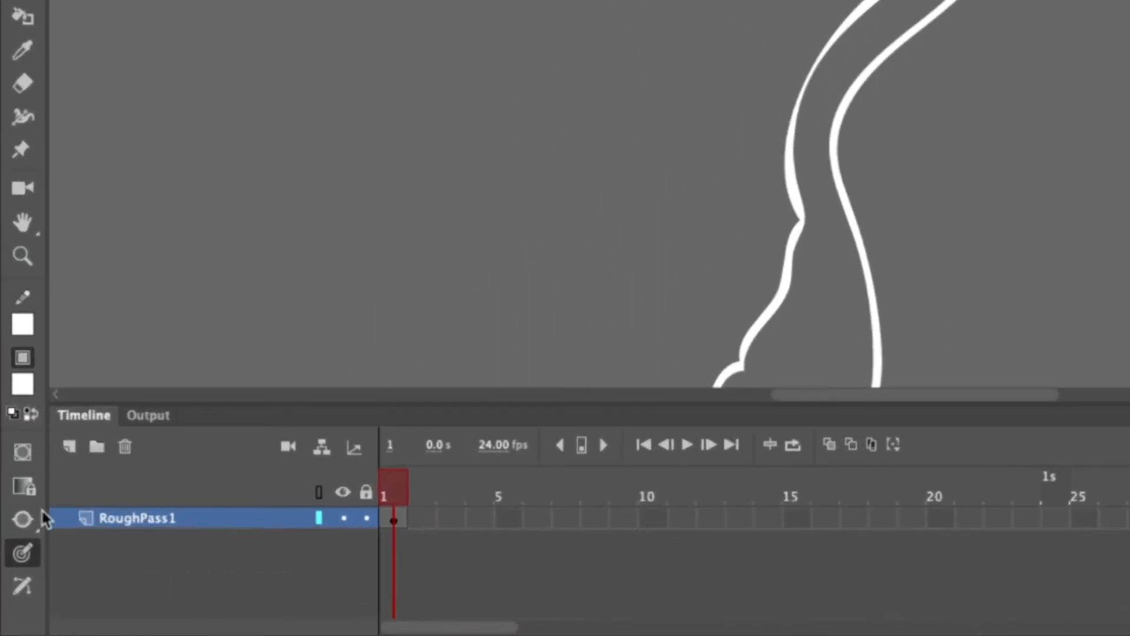
# Step: Set the Paint Bucket gap option to Close Small Gaps
pyautogui.press('k')
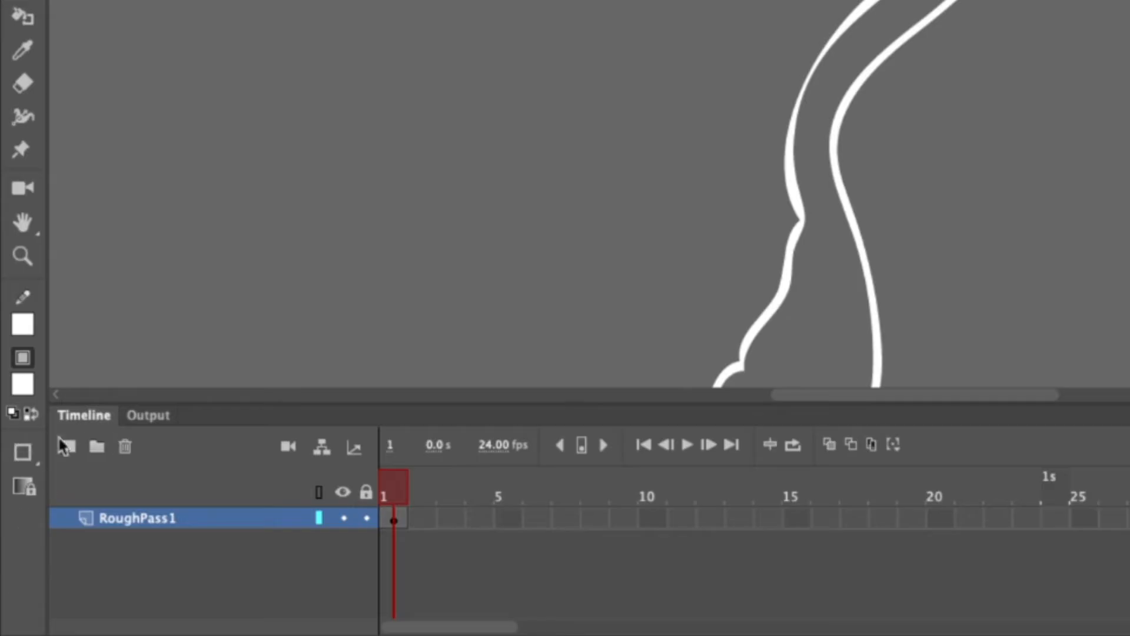
pyautogui.click(28, 454)
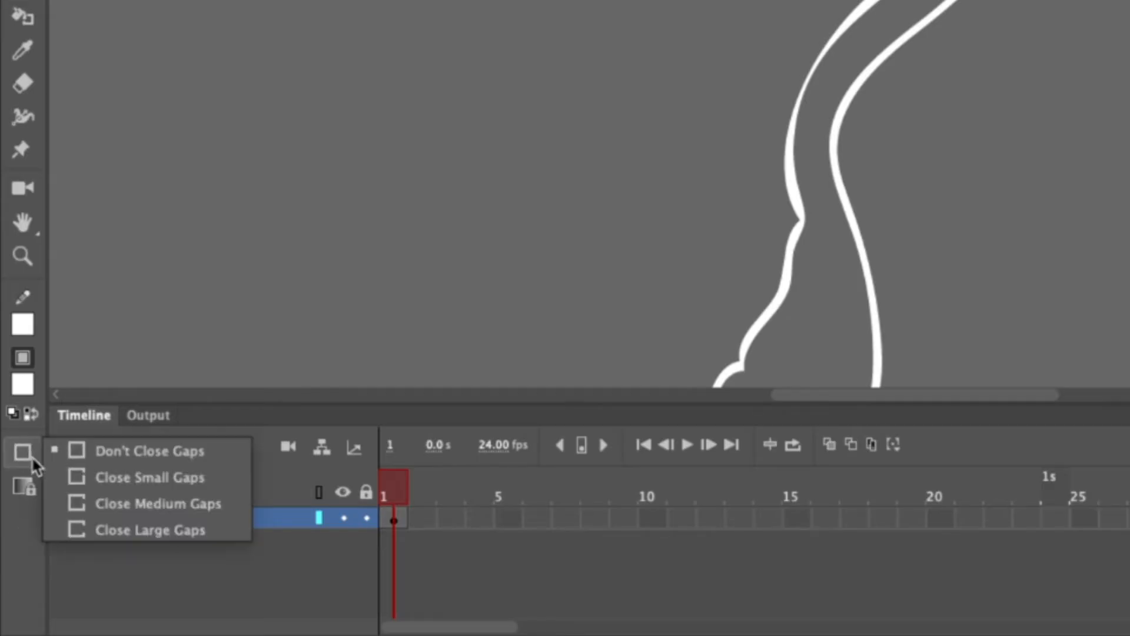
pyautogui.click(126, 479)
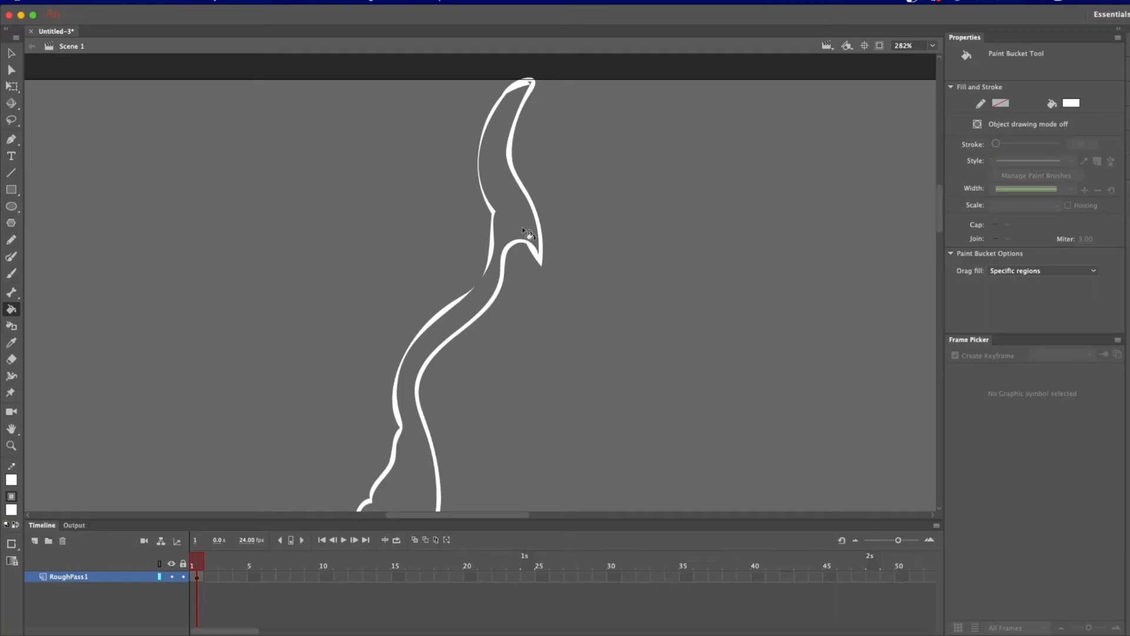
# Step: Paint over the gap in the left outline near the top and fill the bolt's interior with white
pyautogui.press('b')
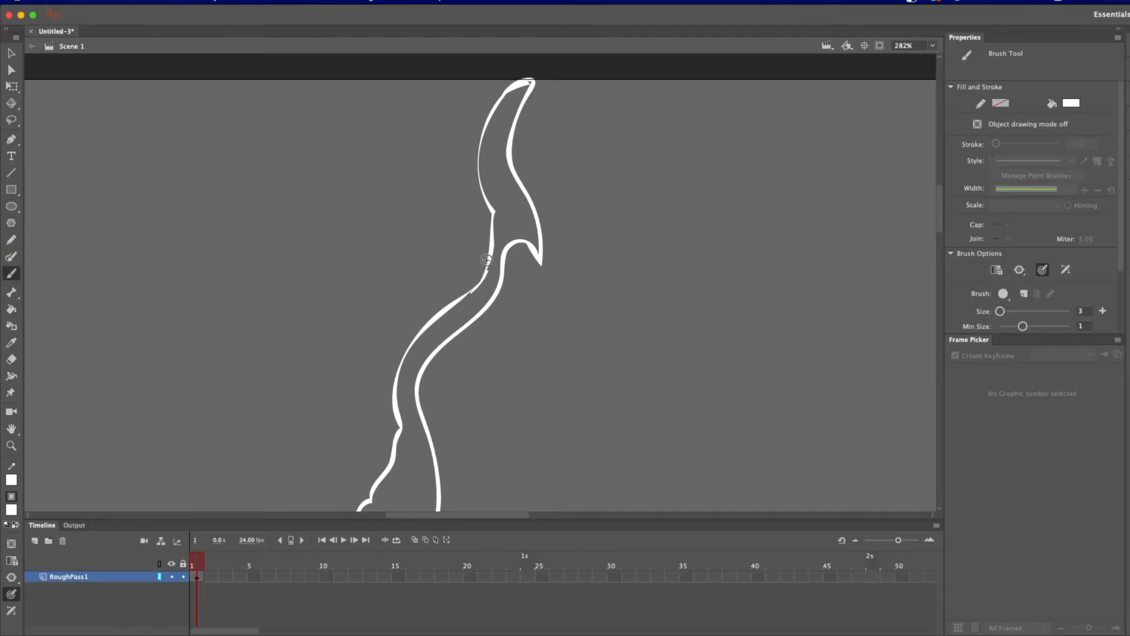
pyautogui.press('k')
pyautogui.click(501, 242)
pyautogui.press('super+minus')
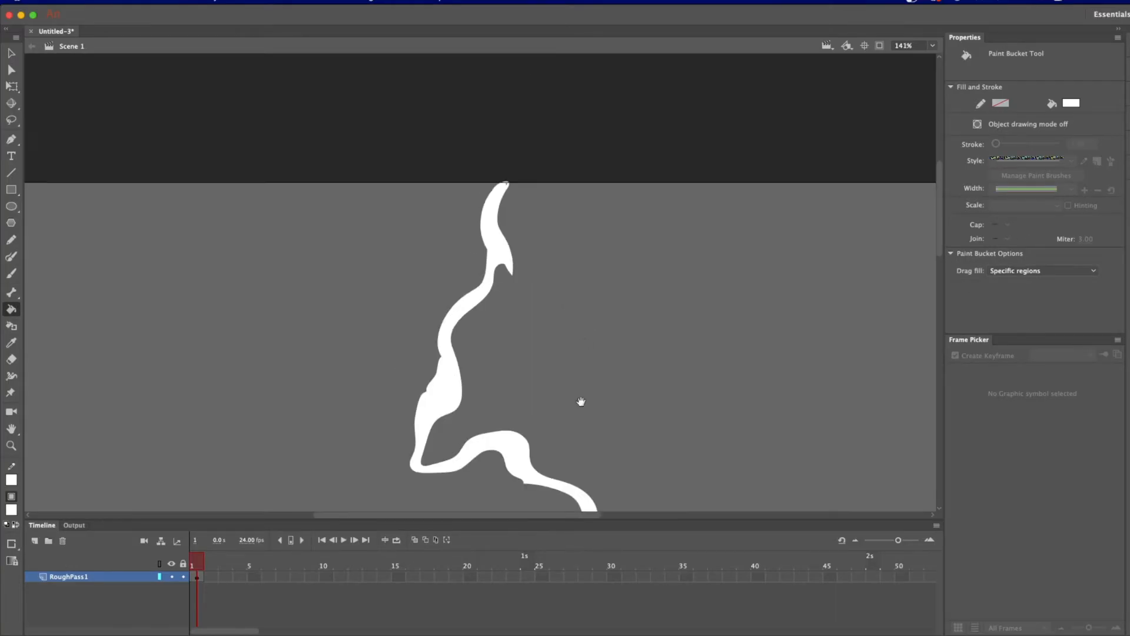
# Step: Fill the small open areas of the splash at the bolt's lower end with white
pyautogui.moveTo(581, 401); pyautogui.dragTo(570, 202)
pyautogui.press('super+minus')
pyautogui.moveTo(626, 396)
pyautogui.mouseDown()
pyautogui.moveTo(651, 316)
pyautogui.moveTo(657, 326)
pyautogui.mouseUp()
pyautogui.click(393, 508)
pyautogui.click(407, 504)
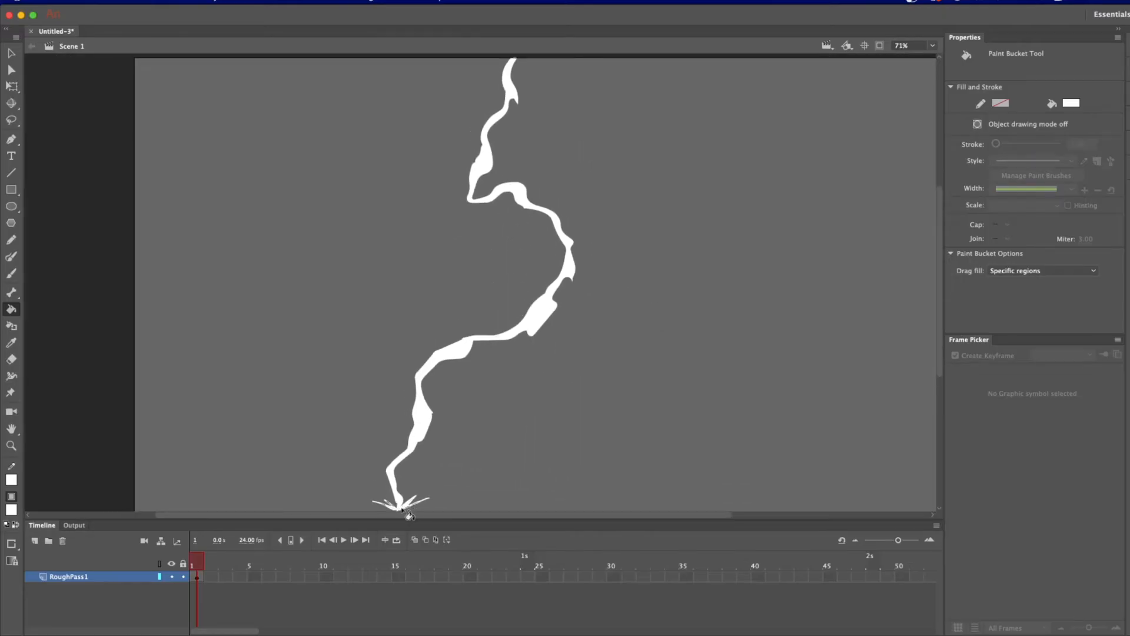
pyautogui.press('b')
pyautogui.hscroll(-2, 687, 339)
pyautogui.scroll(1, 687, 339)
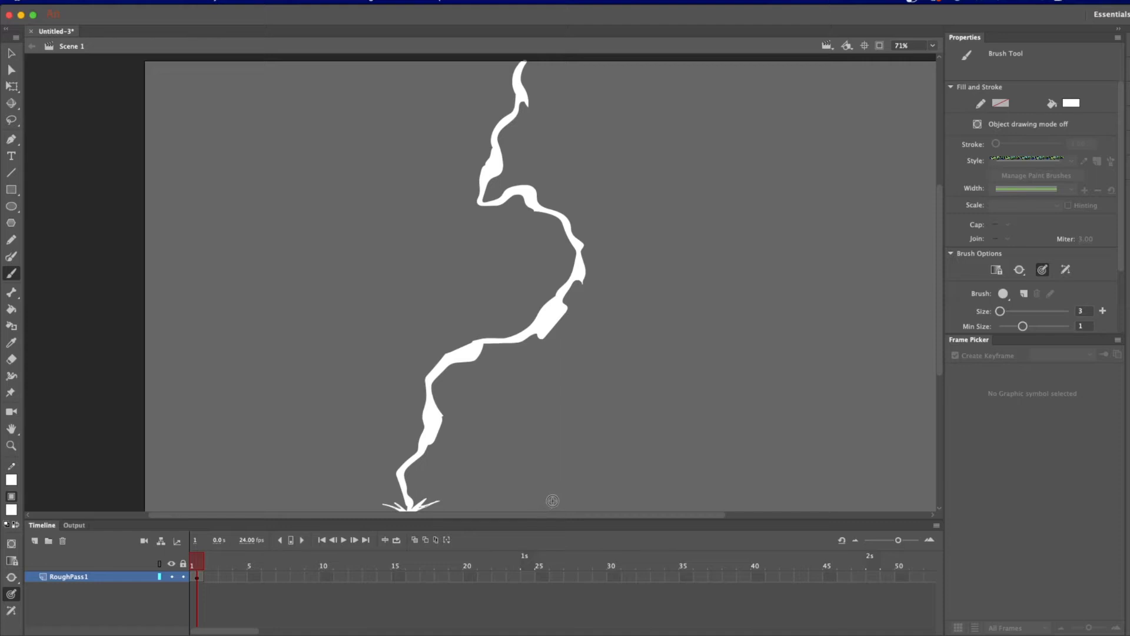
# Step: Look up the shortcut for Insert Blank Keyframe by searching the keyboard shortcuts for "insert blank"
pyautogui.click(119, 4)
pyautogui.moveTo(58, 1)
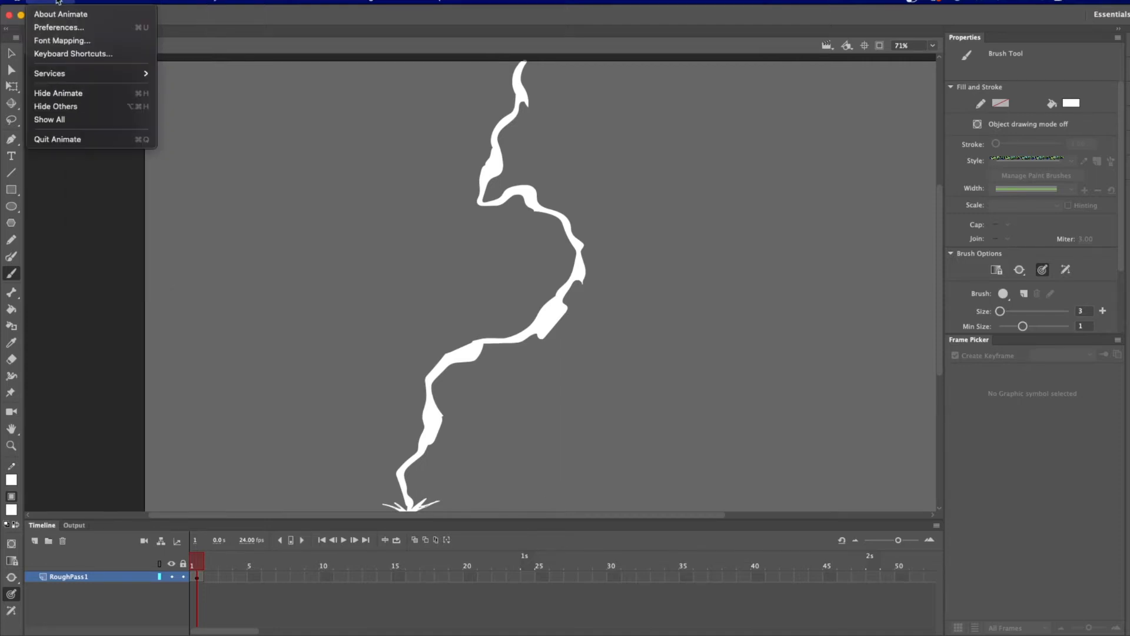
pyautogui.moveTo(118, 3)
pyautogui.click(85, 55)
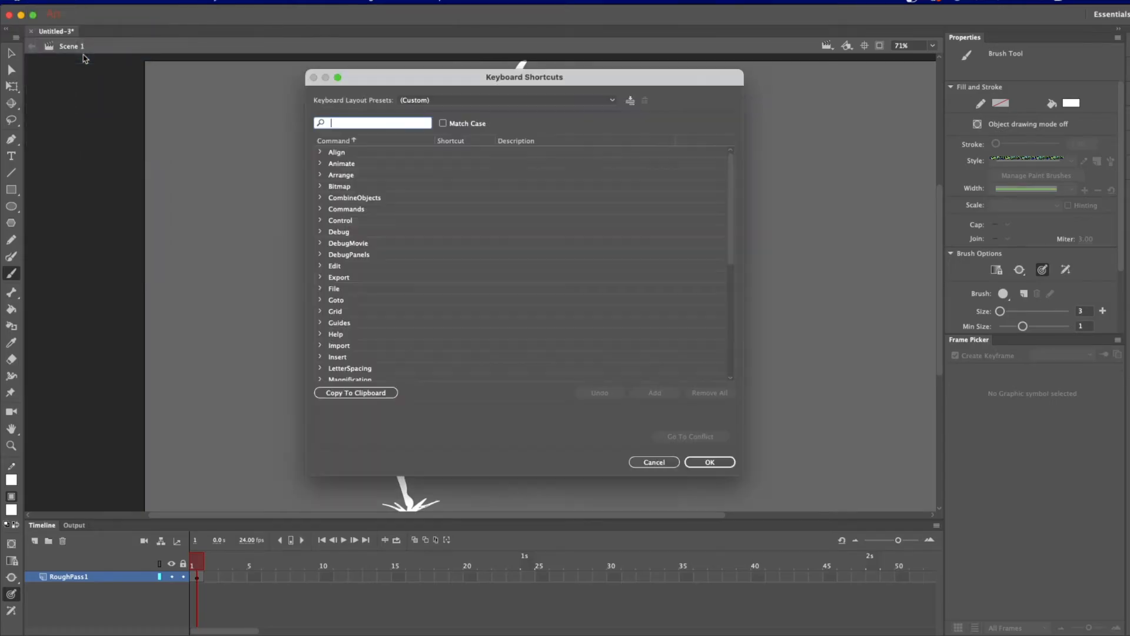
pyautogui.write('in')
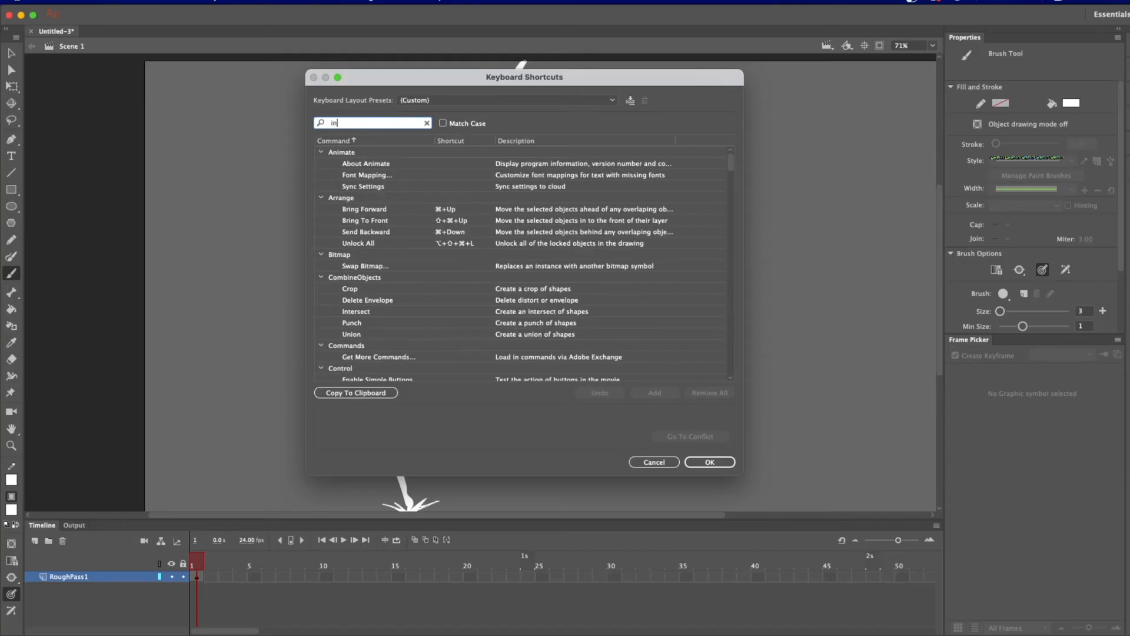
pyautogui.write('sert blank')
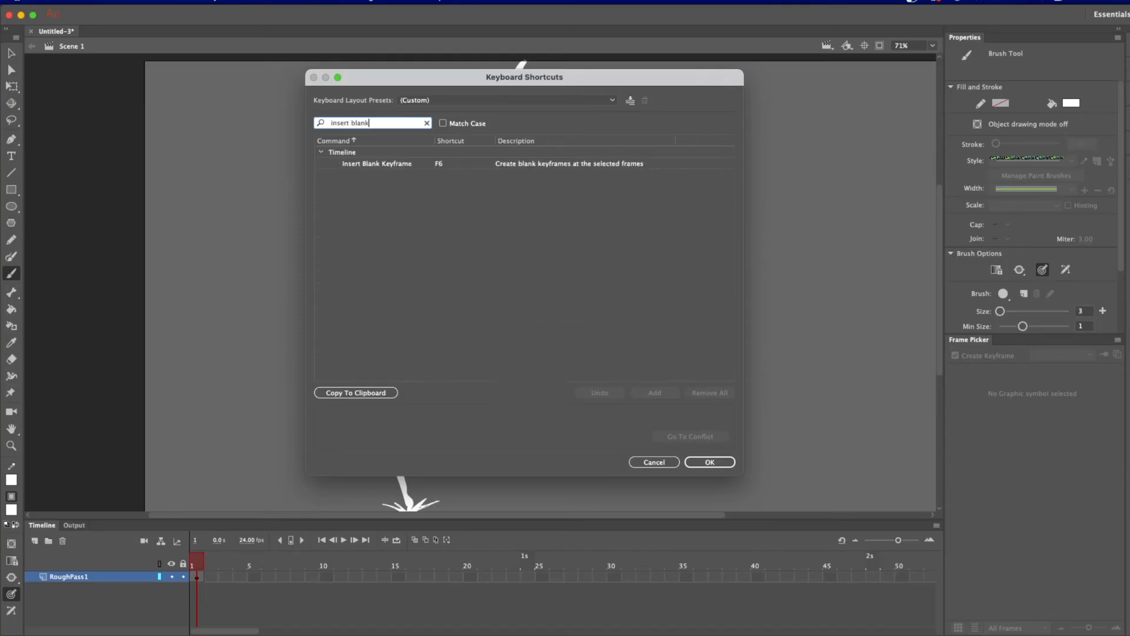
pyautogui.click(449, 166)
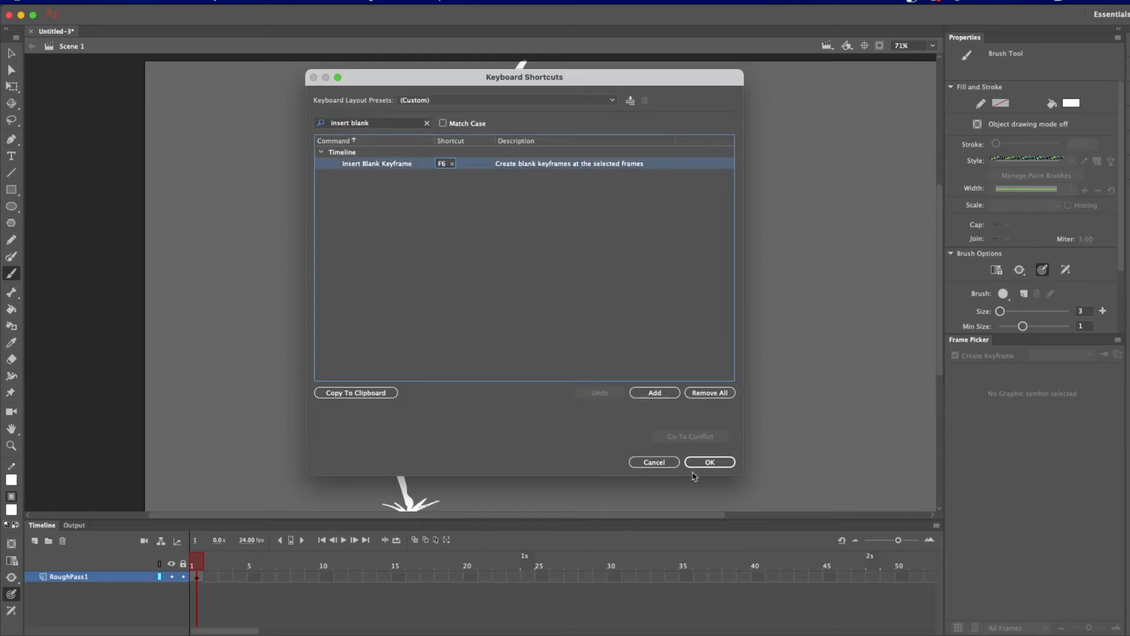
pyautogui.click(709, 461)
# Step: On a new blank keyframe at frame 2 with onion skin on, paint a thin white bolt line along the first frame's bolt
pyautogui.press('F6')
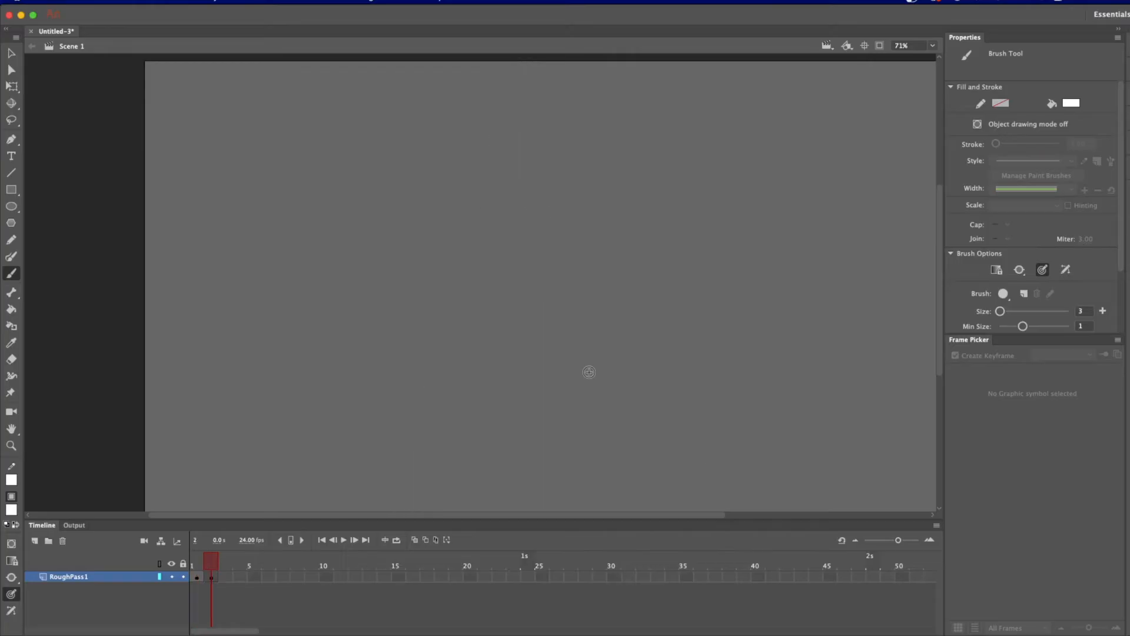
pyautogui.click(416, 540)
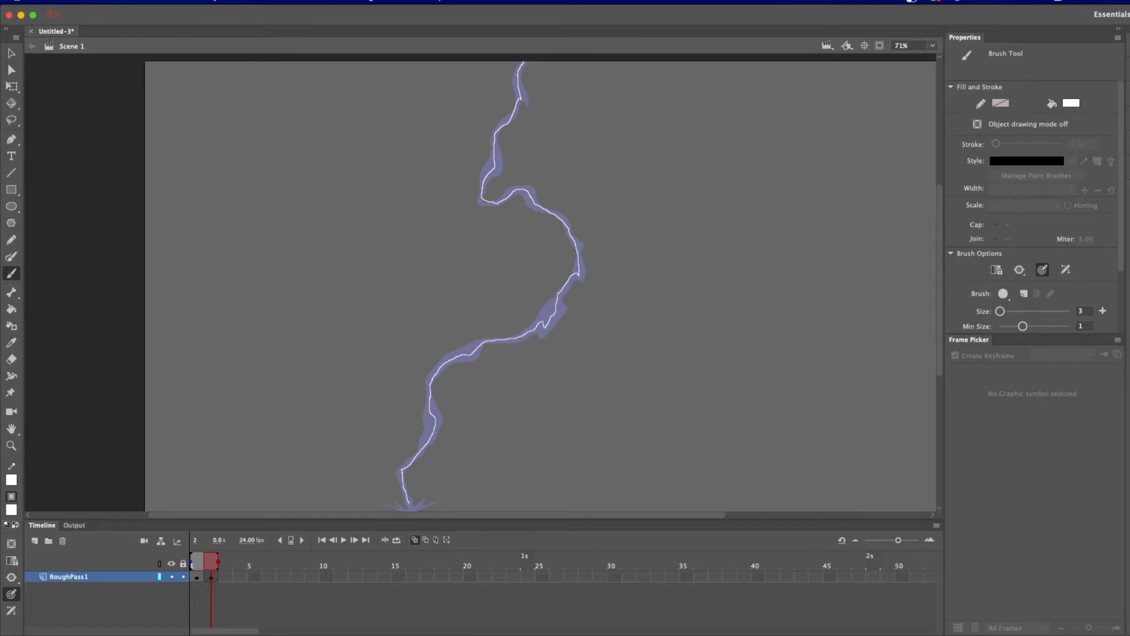
pyautogui.moveTo(409, 504); pyautogui.dragTo(410, 509)
pyautogui.moveTo(646, 392); pyautogui.dragTo(638, 385)
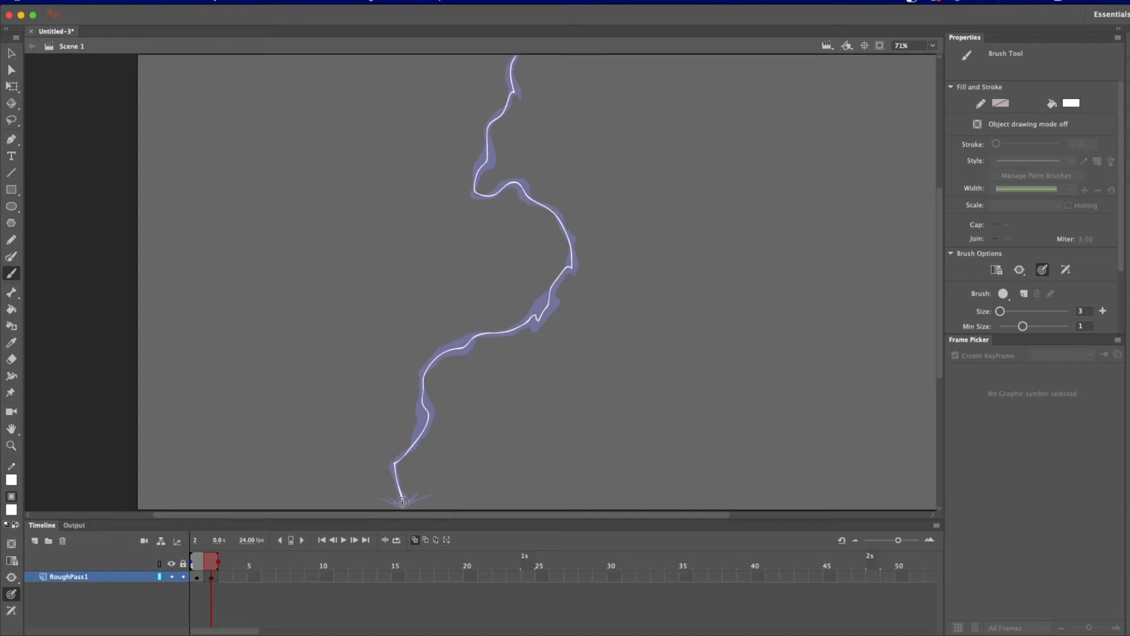
# Step: Flip back and forth between frames 1 and 2 to compare the thick and thin bolts
pyautogui.press(',')
pyautogui.press('.')
pyautogui.press(',')
pyautogui.press('.')
pyautogui.press(',')
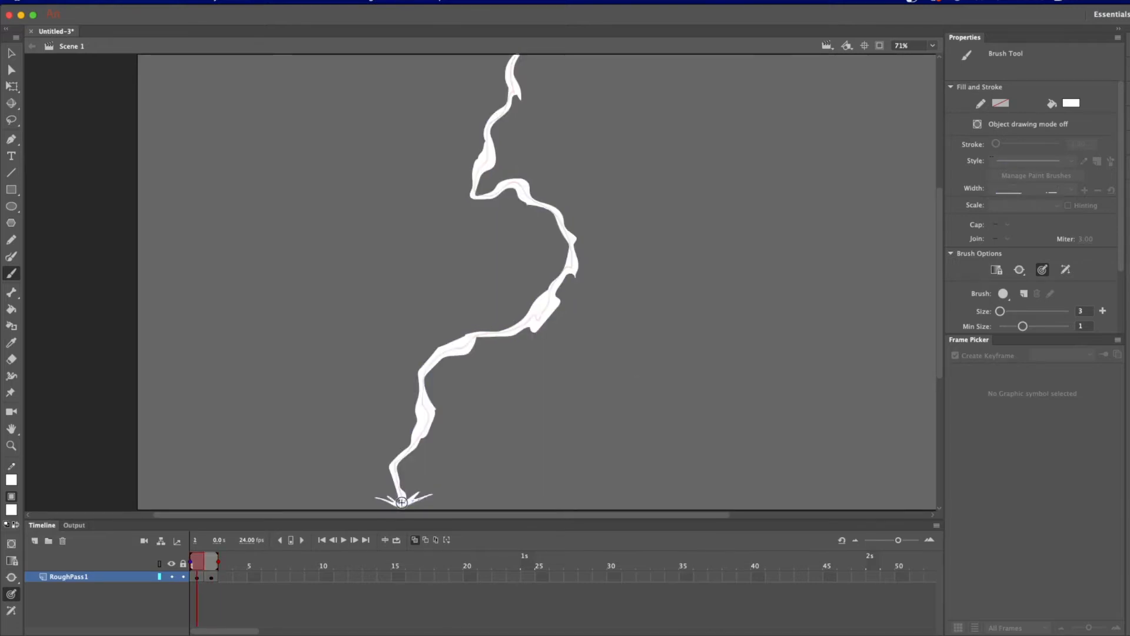
pyautogui.press('.')
pyautogui.press(',')
pyautogui.press('.')
pyautogui.press(',')
pyautogui.press('.')
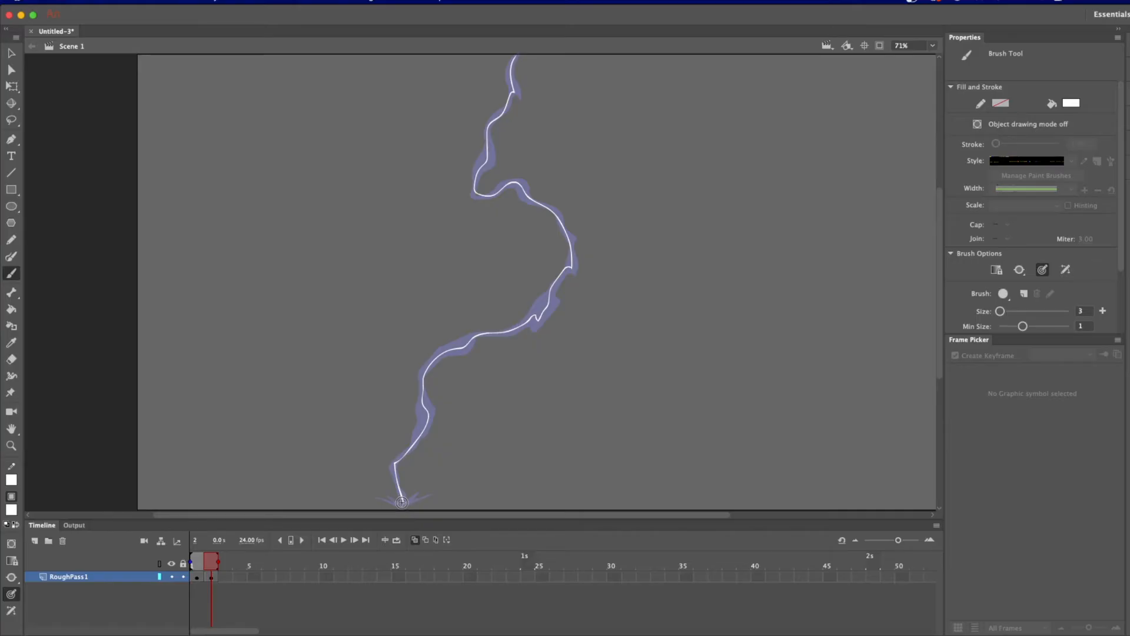
# Step: Insert a blank keyframe at frame 3 of the RoughPass1 layer
pyautogui.press('.')
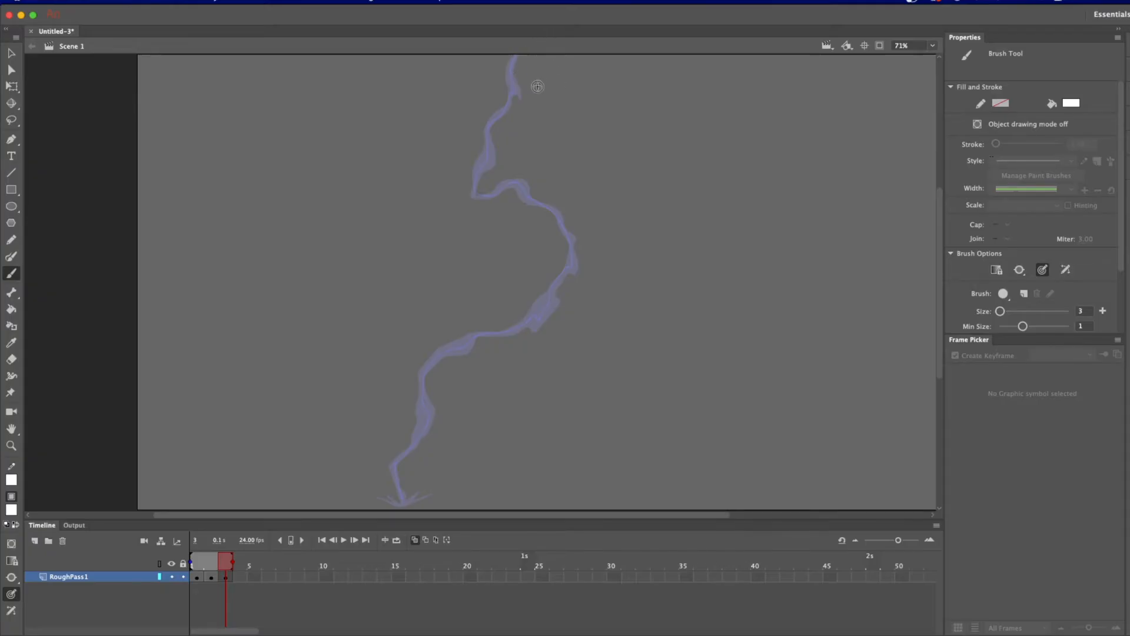
# Step: Try rough arcs that follow the same bends as the previous bolt, and undo them
pyautogui.moveTo(508, 76); pyautogui.dragTo(452, 223)
pyautogui.moveTo(598, 225); pyautogui.dragTo(518, 386)
pyautogui.moveTo(434, 332); pyautogui.dragTo(386, 496)
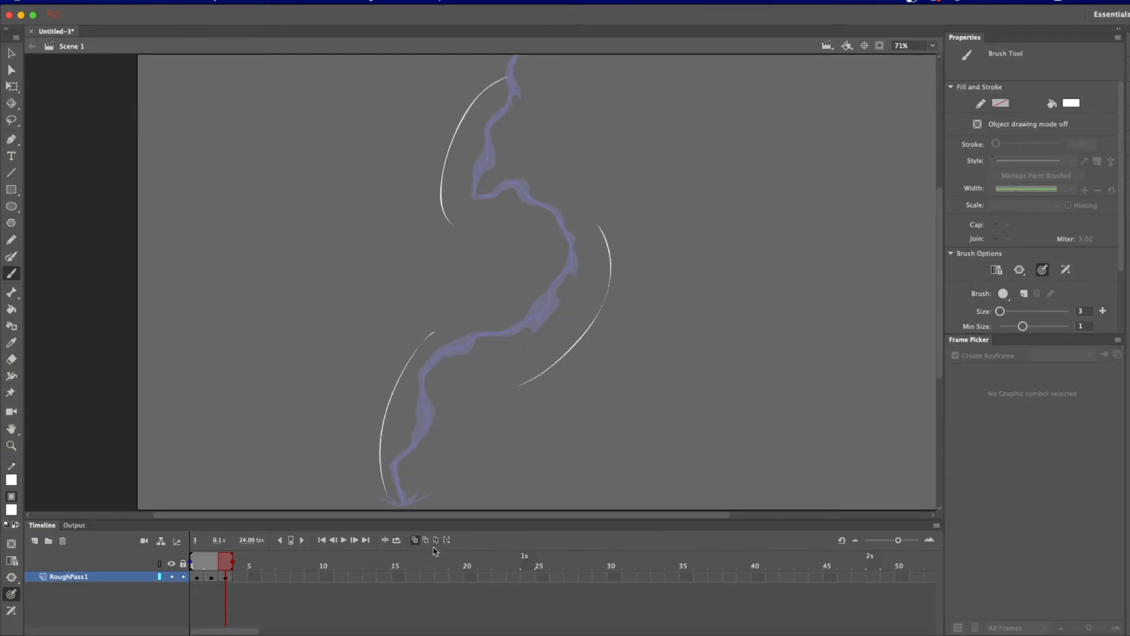
pyautogui.press('super+z')
pyautogui.press('super+z')
pyautogui.press('super+z')
pyautogui.moveTo(512, 66); pyautogui.dragTo(473, 203)
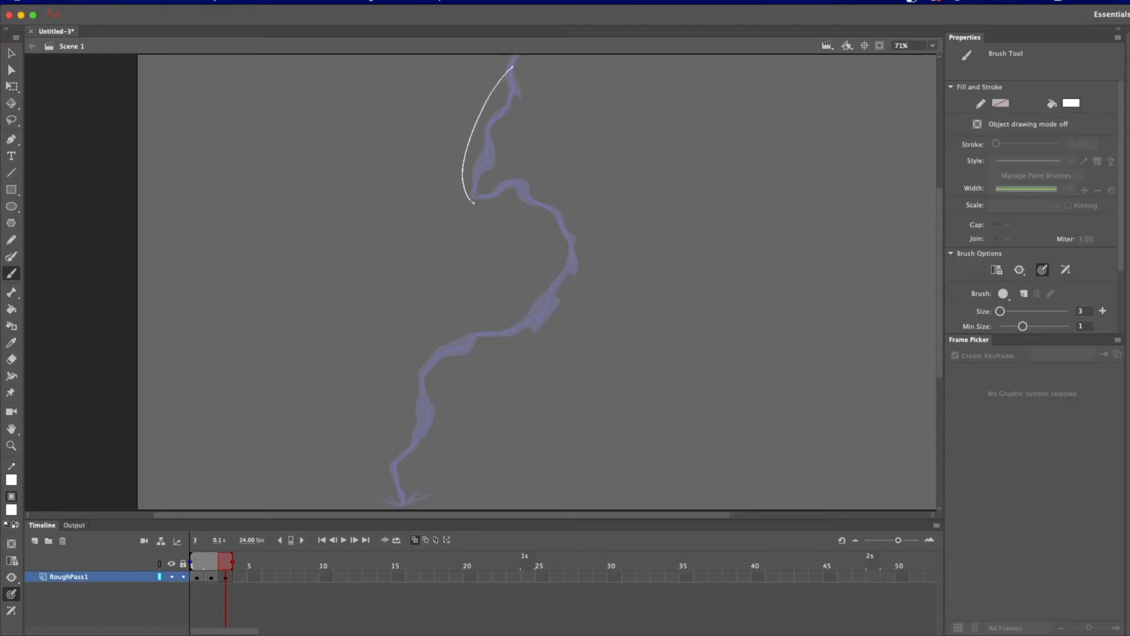
pyautogui.moveTo(554, 201); pyautogui.dragTo(535, 372)
pyautogui.moveTo(454, 333); pyautogui.dragTo(400, 467)
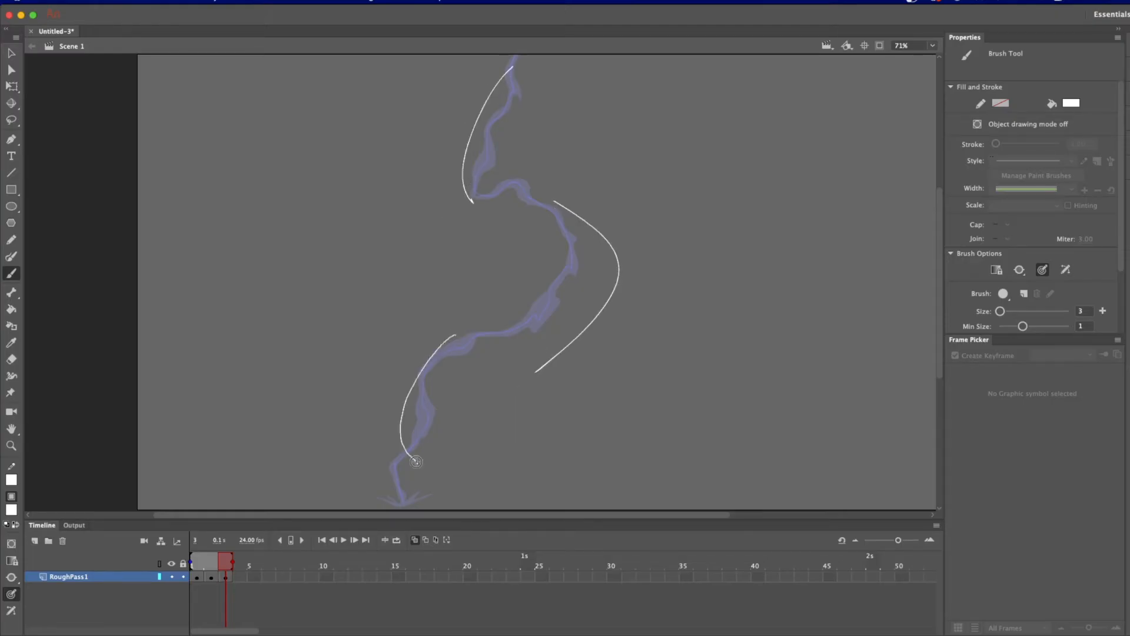
pyautogui.press('super+z')
pyautogui.press('super+z')
pyautogui.press('super+z')
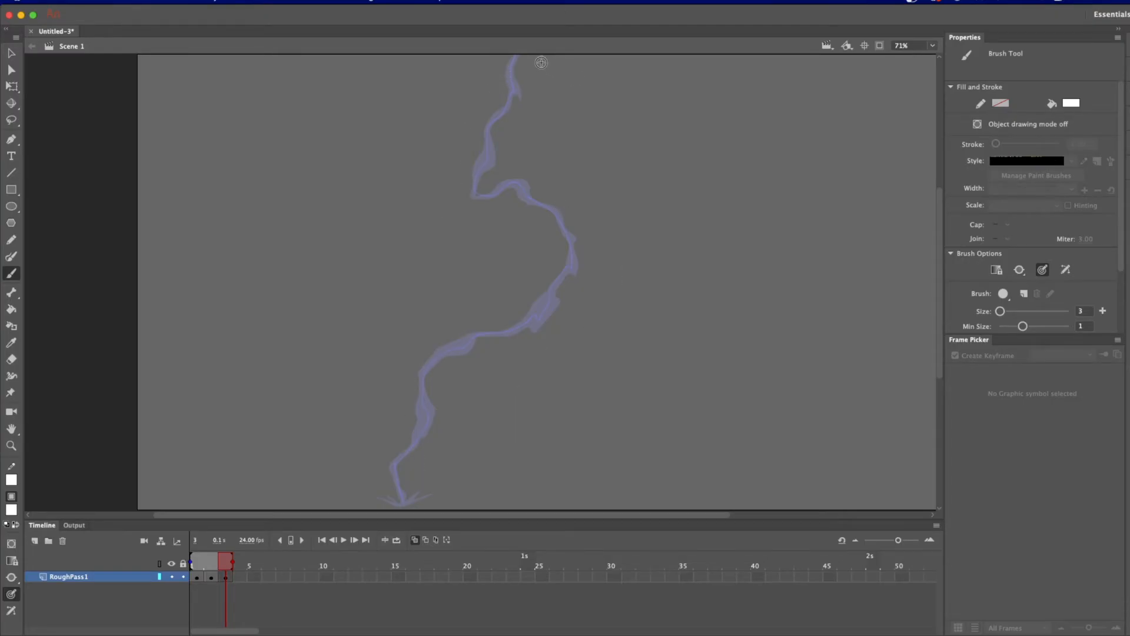
# Step: Try rough arcs bending opposite to the previous bolt plus a wide arc across the middle, and undo them
pyautogui.moveTo(540, 60); pyautogui.dragTo(562, 209)
pyautogui.moveTo(471, 203)
pyautogui.mouseDown()
pyautogui.moveTo(402, 249)
pyautogui.moveTo(395, 349)
pyautogui.mouseUp()
pyautogui.moveTo(489, 358)
pyautogui.mouseDown()
pyautogui.moveTo(542, 477)
pyautogui.moveTo(493, 504)
pyautogui.mouseUp()
pyautogui.moveTo(275, 322)
pyautogui.mouseDown()
pyautogui.moveTo(630, 254)
pyautogui.moveTo(708, 288)
pyautogui.mouseUp()
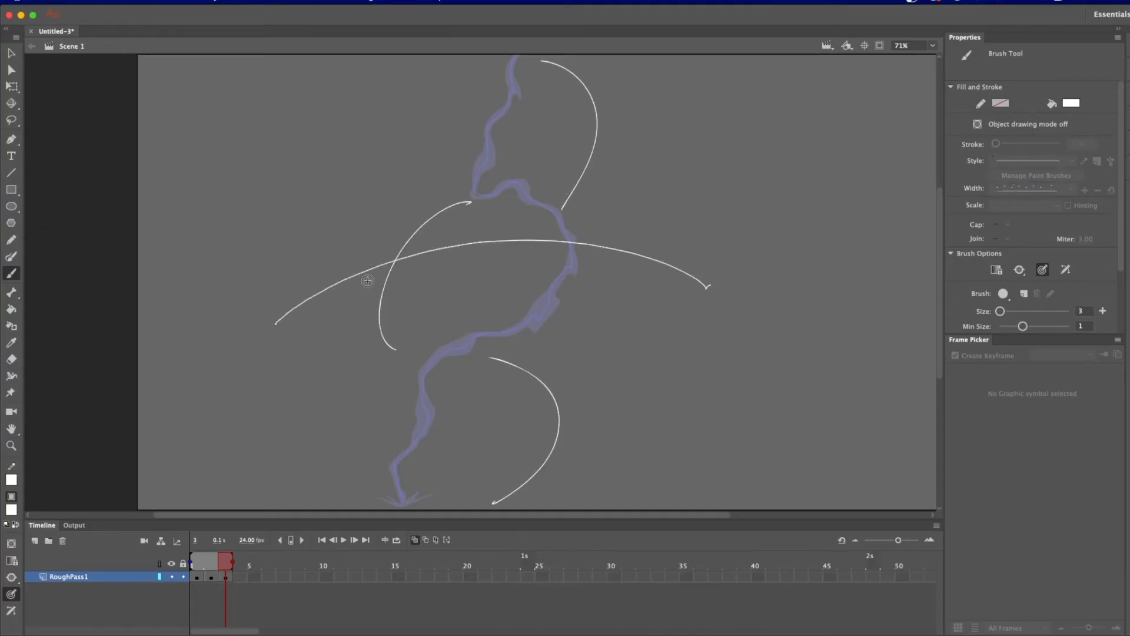
pyautogui.moveTo(280, 292); pyautogui.dragTo(327, 323)
pyautogui.moveTo(686, 251); pyautogui.dragTo(658, 303)
pyautogui.press('super+z')
pyautogui.press('super+z')
pyautogui.press('super+z')
pyautogui.press('super+z')
pyautogui.press('super+z')
pyautogui.press('super+z')
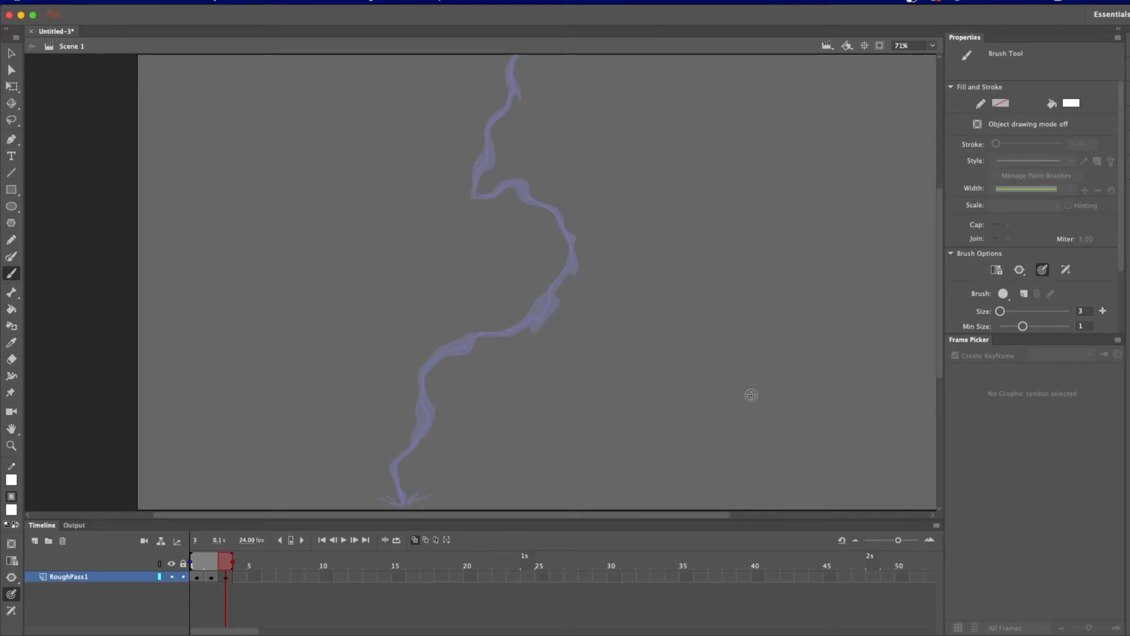
# Step: Paint one jagged edge of a new bolt on frame 3, bending opposite to the previous bolt, and erase its lower tip
pyautogui.moveTo(533, 102); pyautogui.dragTo(532, 105)
pyautogui.moveTo(514, 61); pyautogui.dragTo(512, 74)
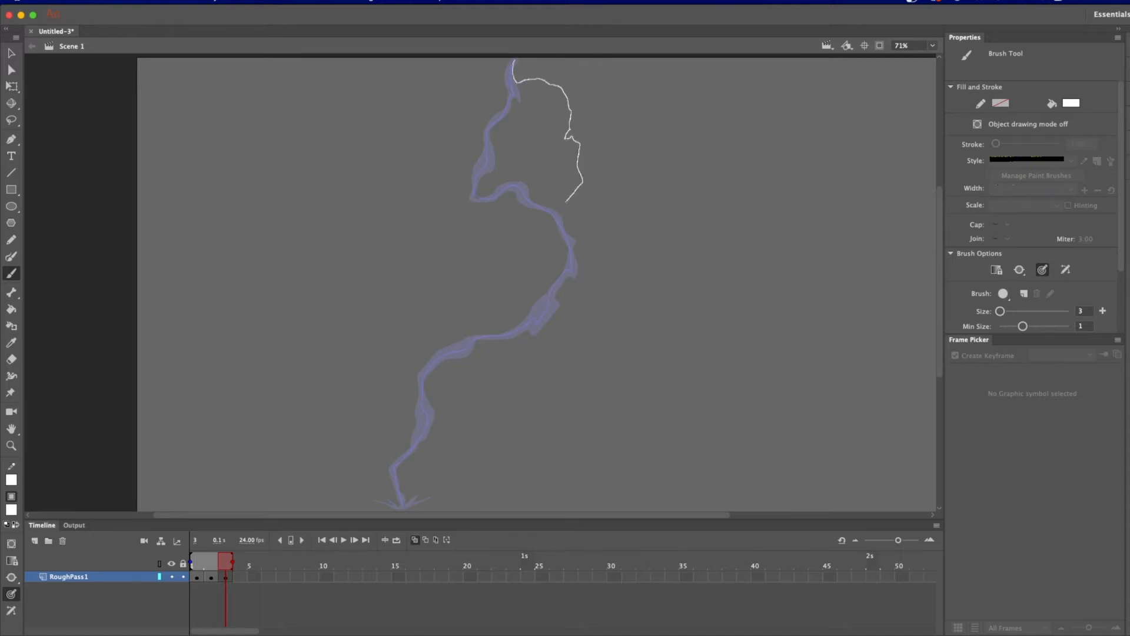
pyautogui.moveTo(491, 253); pyautogui.dragTo(403, 268)
pyautogui.moveTo(467, 393)
pyautogui.mouseDown()
pyautogui.moveTo(482, 437)
pyautogui.moveTo(442, 478)
pyautogui.mouseUp()
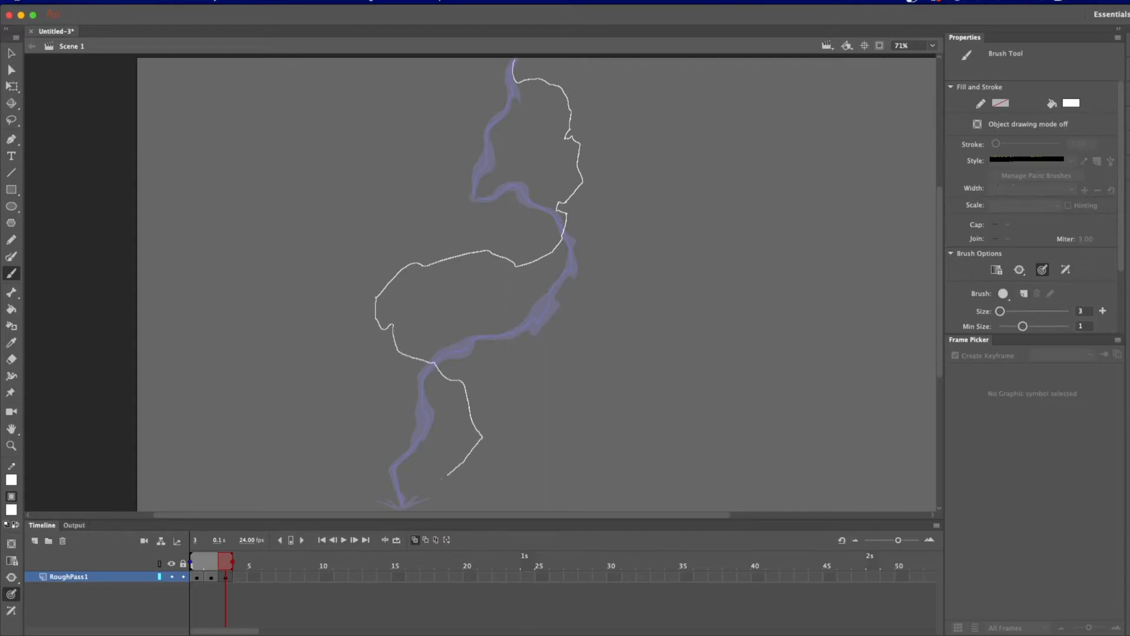
pyautogui.moveTo(389, 512); pyautogui.dragTo(396, 511)
pyautogui.press('space')
pyautogui.moveTo(508, 453); pyautogui.dragTo(508, 412)
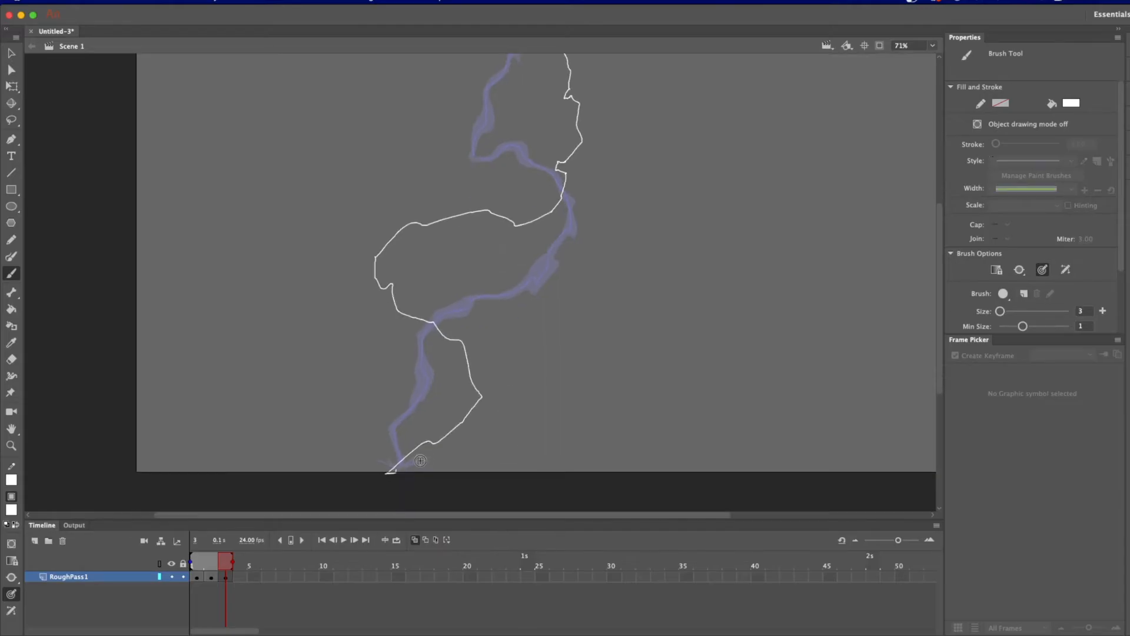
pyautogui.press('e')
pyautogui.moveTo(409, 461); pyautogui.dragTo(388, 471)
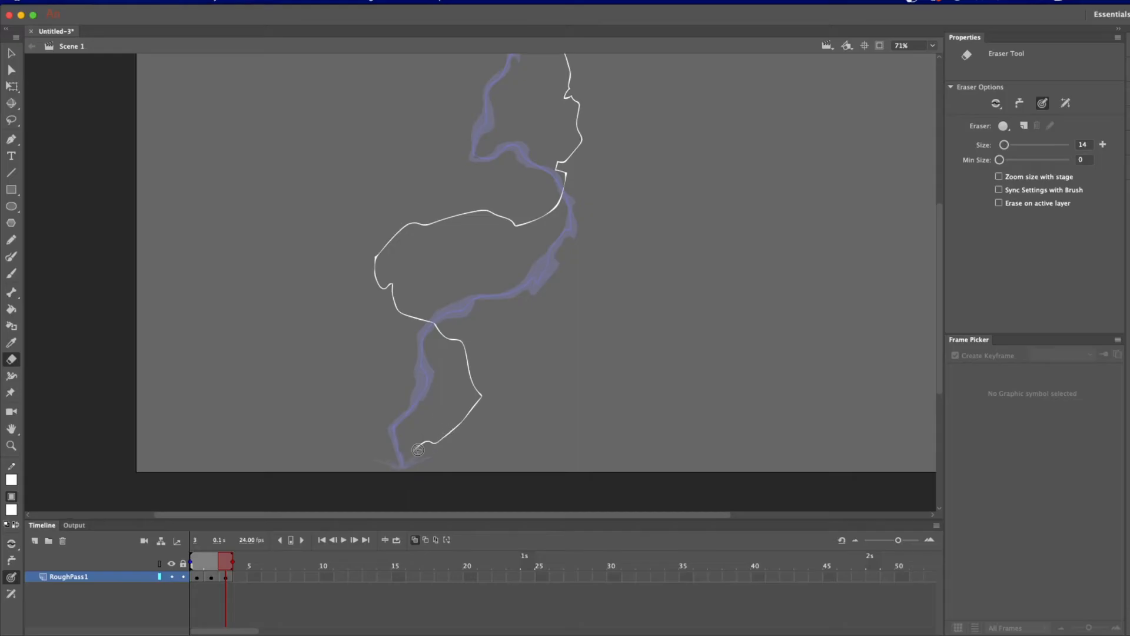
# Step: Paint the second jagged edge of the frame 3 bolt beside the first, closing the outline at the lower end
pyautogui.press('b')
pyautogui.press('space')
pyautogui.moveTo(629, 265); pyautogui.dragTo(611, 313)
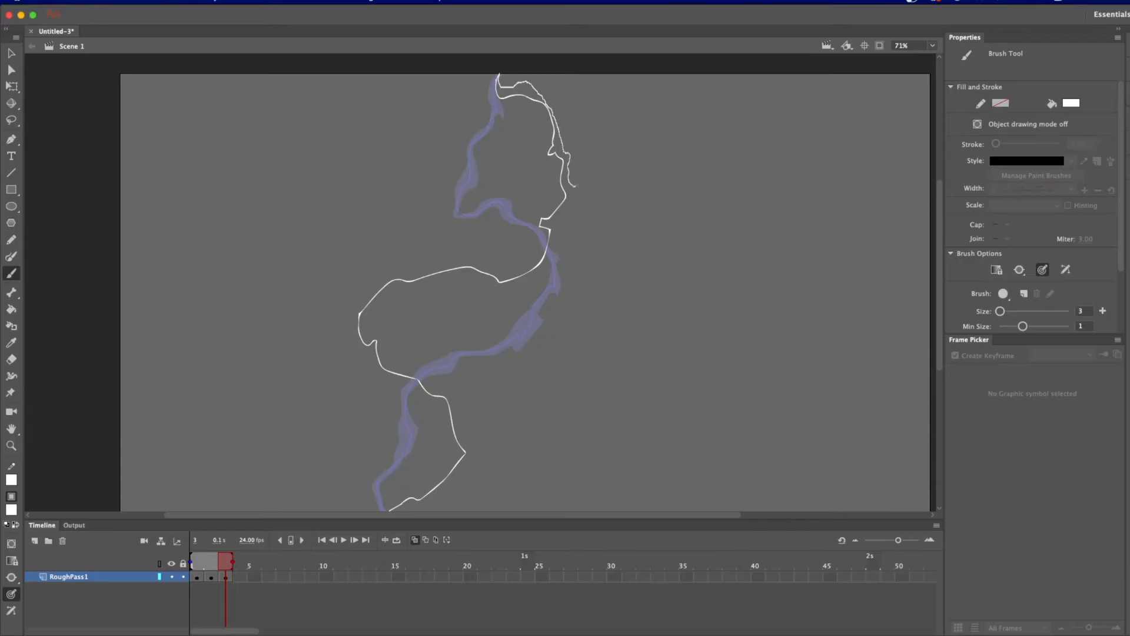
pyautogui.moveTo(575, 186); pyautogui.dragTo(559, 221)
pyautogui.moveTo(509, 287); pyautogui.dragTo(500, 284)
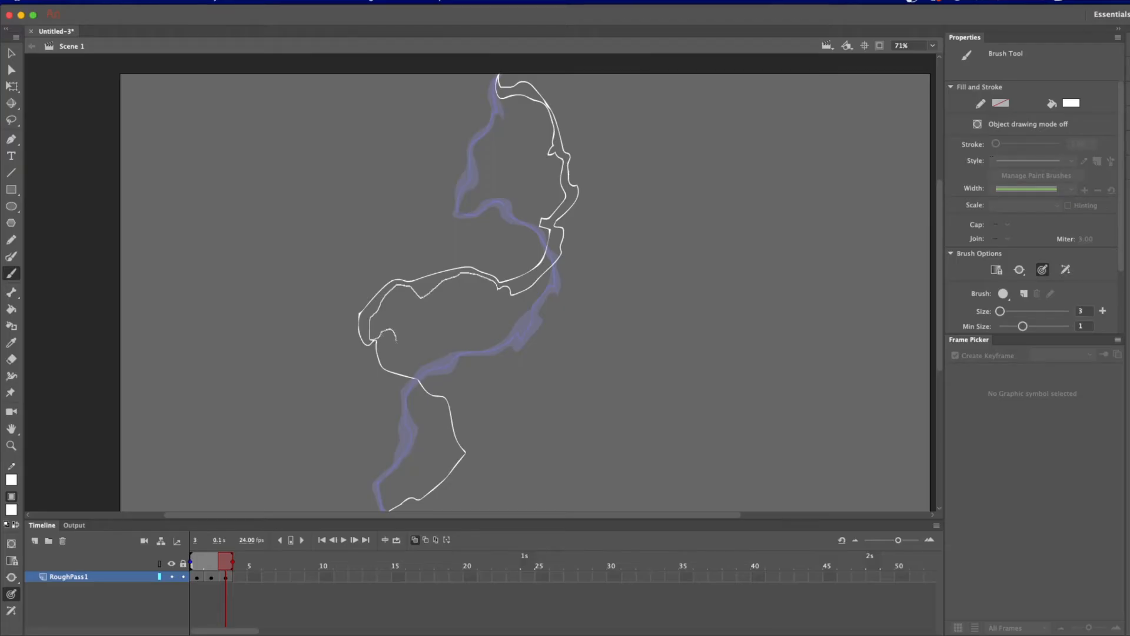
pyautogui.moveTo(430, 383)
pyautogui.mouseDown()
pyautogui.moveTo(461, 467)
pyautogui.moveTo(473, 414)
pyautogui.mouseUp()
pyautogui.press('space')
pyautogui.moveTo(474, 414); pyautogui.dragTo(402, 468)
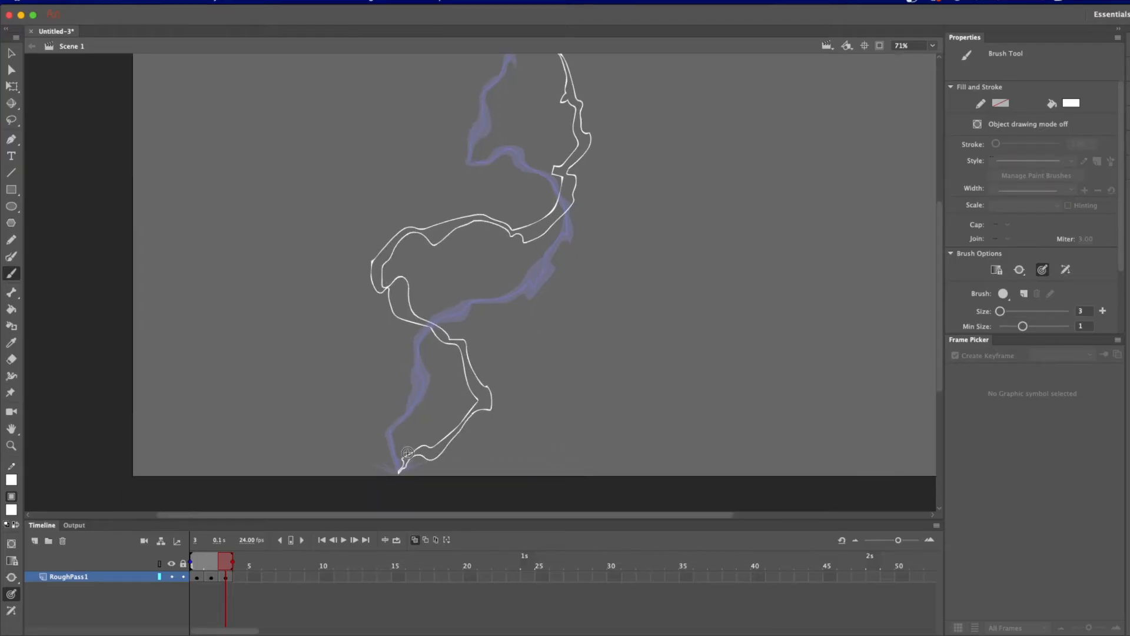
# Step: Fill the enclosed areas of the frame 3 bolt outline with white
pyautogui.press('k')
pyautogui.click(492, 406)
pyautogui.click(388, 273)
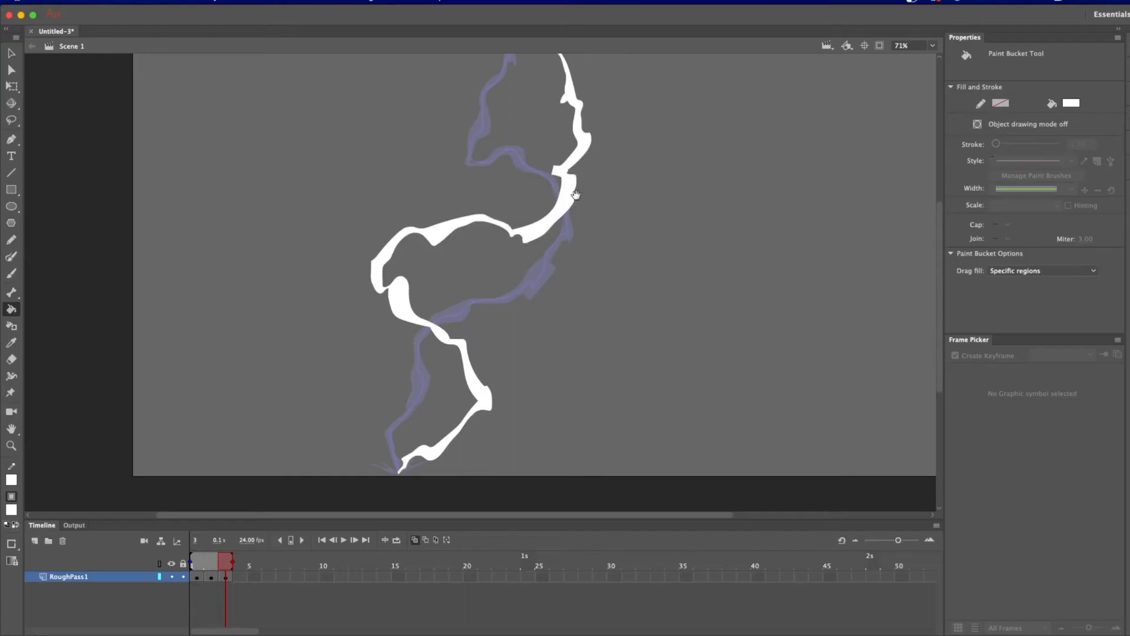
# Step: On a new blank keyframe at frame 4, paint a thin white bolt line along the onion-skinned thick bolt
pyautogui.press('space')
pyautogui.moveTo(571, 186); pyautogui.dragTo(523, 320)
pyautogui.moveTo(583, 361)
pyautogui.mouseDown()
pyautogui.moveTo(588, 255)
pyautogui.moveTo(596, 268)
pyautogui.mouseUp()
pyautogui.press('F7')
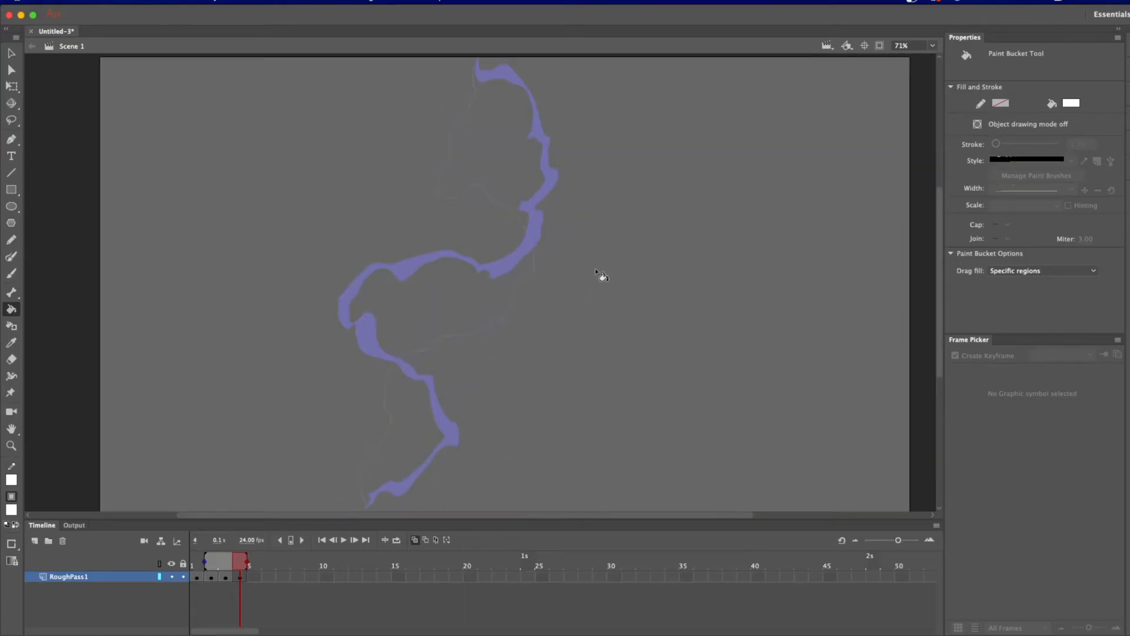
pyautogui.press('b')
pyautogui.moveTo(477, 60); pyautogui.dragTo(482, 74)
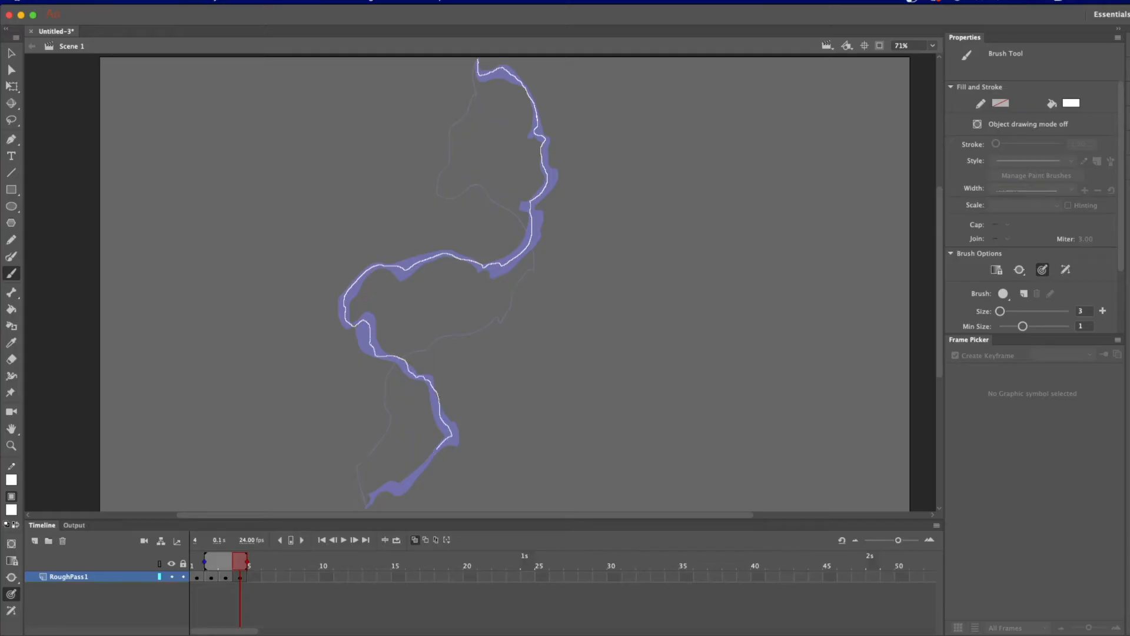
pyautogui.moveTo(371, 492); pyautogui.dragTo(366, 505)
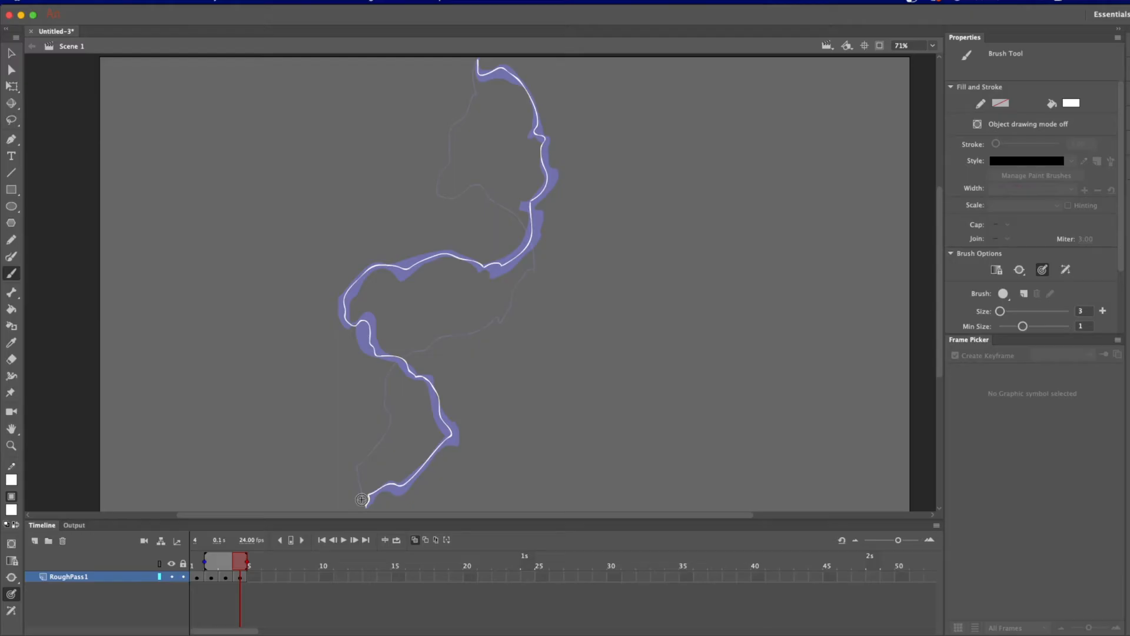
# Step: Insert a blank keyframe at frame 5 and narrow the onion skin range to only the preceding frame
pyautogui.press('F7')
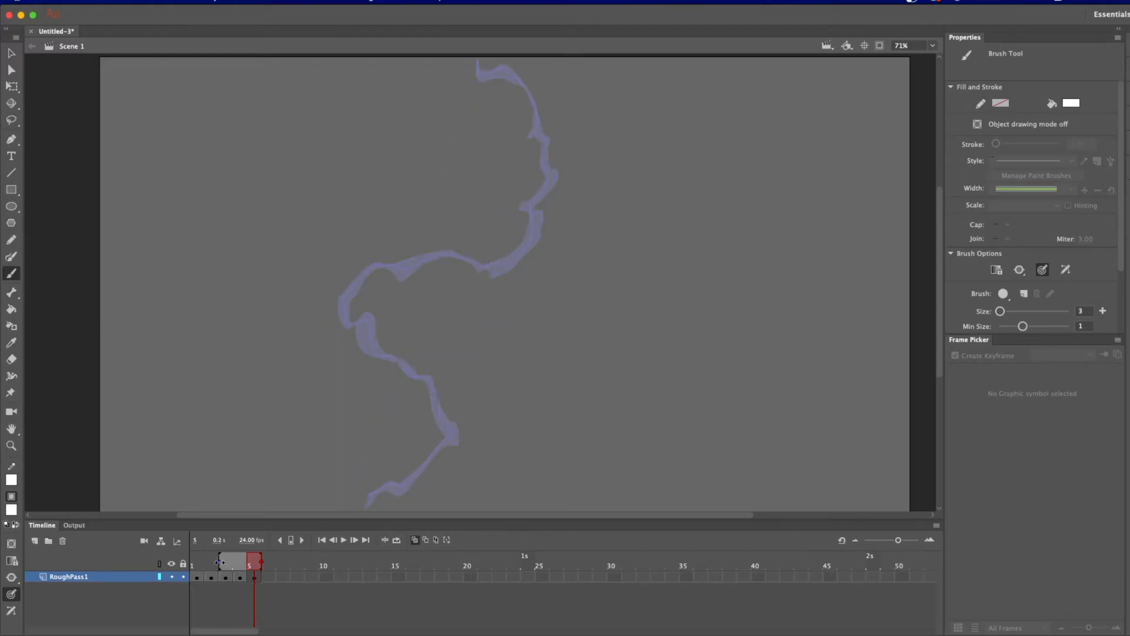
pyautogui.moveTo(220, 562); pyautogui.dragTo(233, 562)
# Step: Trace the onion-skinned thin bolt on frame 5 as separate white dashes with gaps, from the lower end to the upper end
pyautogui.press('super+equal')
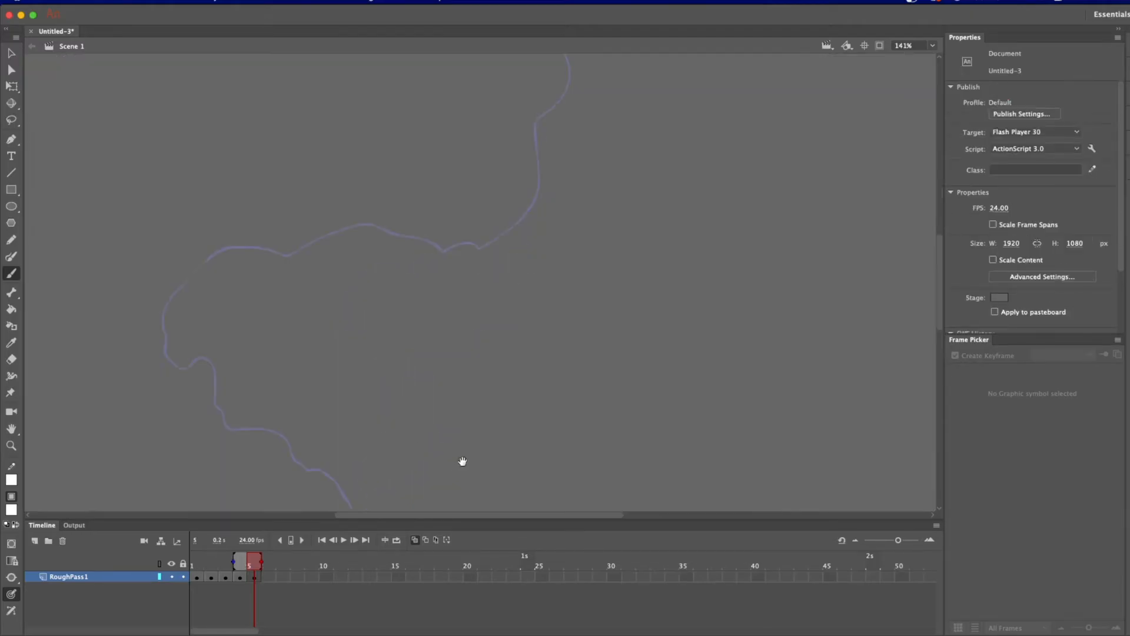
pyautogui.moveTo(462, 461)
pyautogui.mouseDown()
pyautogui.moveTo(582, 217)
pyautogui.moveTo(643, 159)
pyautogui.mouseUp()
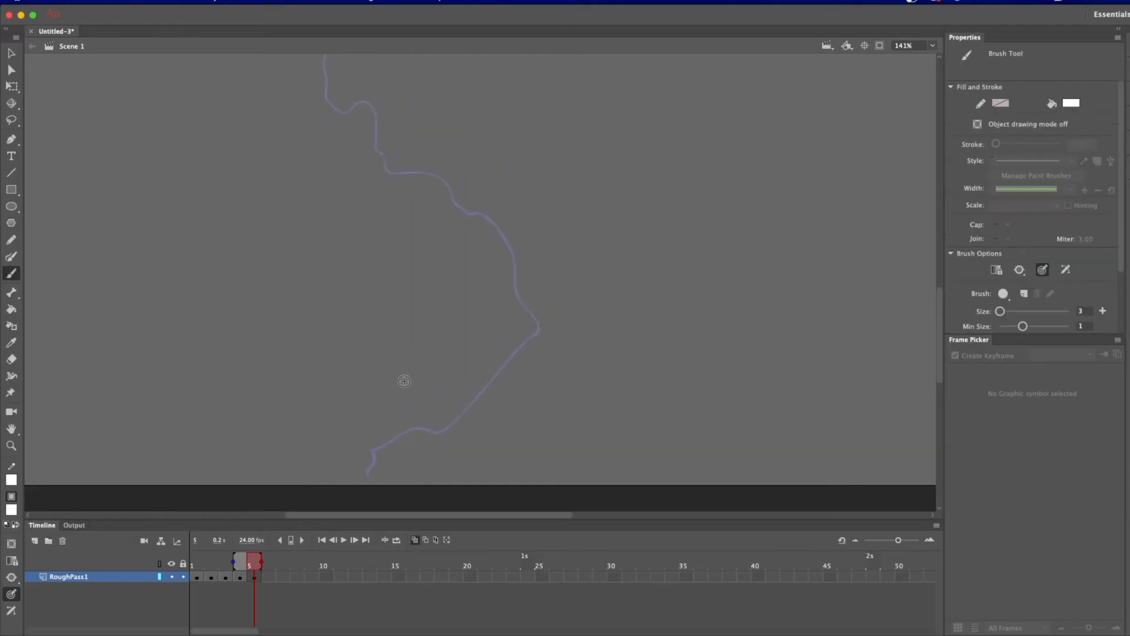
pyautogui.moveTo(375, 450); pyautogui.dragTo(413, 430)
pyautogui.moveTo(493, 378)
pyautogui.mouseDown()
pyautogui.moveTo(508, 364)
pyautogui.moveTo(524, 407)
pyautogui.mouseUp()
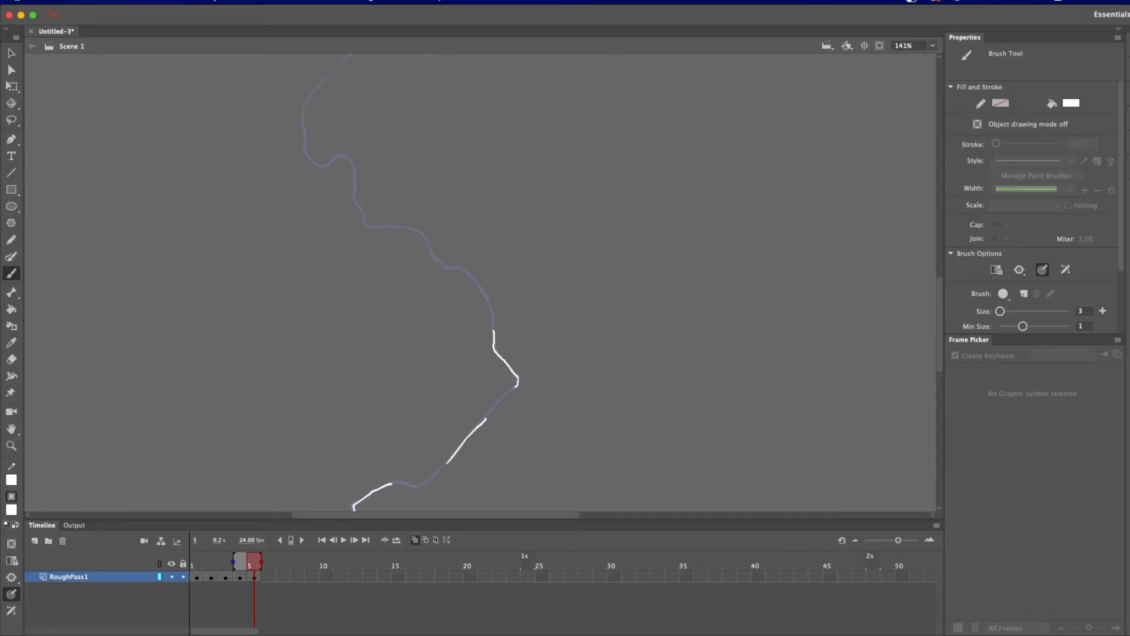
pyautogui.moveTo(493, 331)
pyautogui.mouseDown()
pyautogui.moveTo(472, 269)
pyautogui.moveTo(419, 231)
pyautogui.mouseUp()
pyautogui.moveTo(422, 223)
pyautogui.mouseDown()
pyautogui.moveTo(456, 303)
pyautogui.moveTo(386, 249)
pyautogui.mouseUp()
pyautogui.moveTo(359, 244)
pyautogui.mouseDown()
pyautogui.moveTo(339, 182)
pyautogui.moveTo(286, 262)
pyautogui.mouseUp()
pyautogui.moveTo(304, 253); pyautogui.dragTo(365, 236)
pyautogui.moveTo(419, 227); pyautogui.dragTo(490, 214)
pyautogui.moveTo(535, 226); pyautogui.dragTo(602, 227)
pyautogui.moveTo(560, 291); pyautogui.dragTo(572, 240)
pyautogui.moveTo(568, 201)
pyautogui.mouseDown()
pyautogui.moveTo(600, 161)
pyautogui.moveTo(550, 152)
pyautogui.mouseUp()
pyautogui.moveTo(553, 208)
pyautogui.mouseDown()
pyautogui.moveTo(529, 161)
pyautogui.moveTo(454, 140)
pyautogui.mouseUp()
pyautogui.moveTo(673, 326); pyautogui.dragTo(691, 239)
pyautogui.press('super+minus')
pyautogui.moveTo(676, 361); pyautogui.dragTo(697, 307)
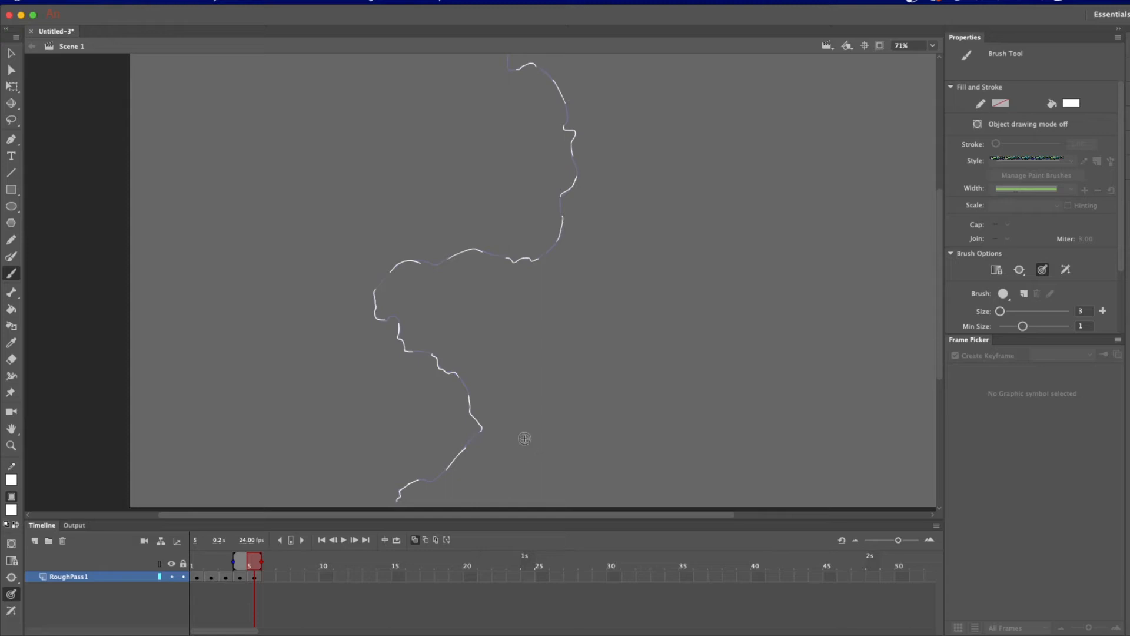
# Step: On a new blank keyframe at frame 6, paint a tiny white fragment at the end of each onion-skinned dash along the bolt
pyautogui.press('F7')
pyautogui.moveTo(475, 458); pyautogui.dragTo(540, 364)
pyautogui.press('super+equal')
pyautogui.press('super+equal')
pyautogui.moveTo(621, 409); pyautogui.dragTo(540, 133)
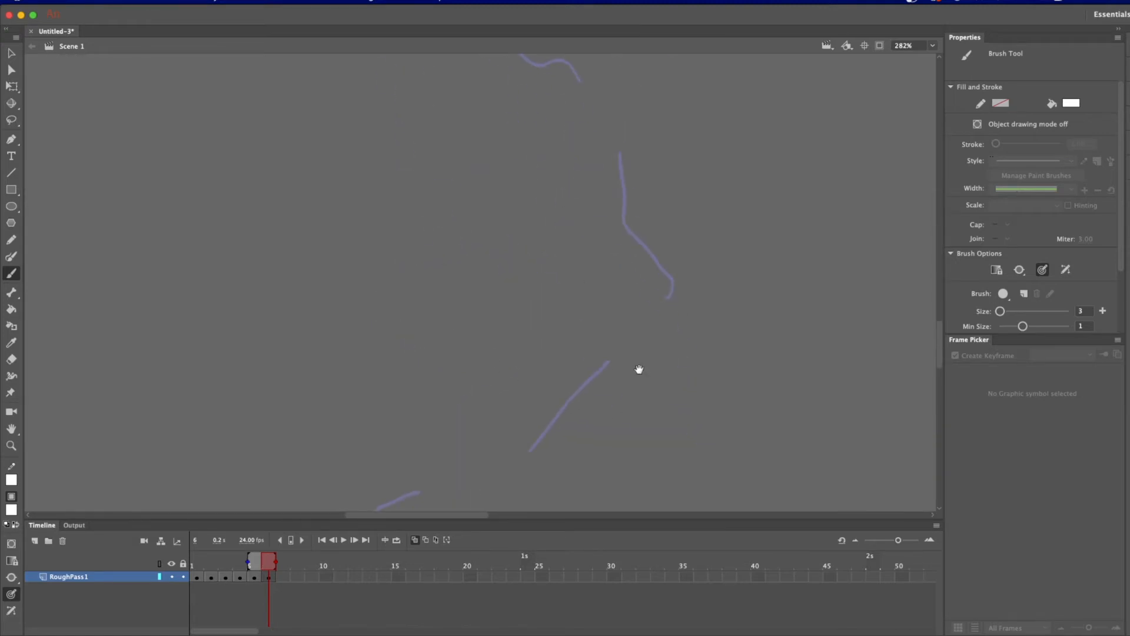
pyautogui.moveTo(638, 368); pyautogui.dragTo(637, 210)
pyautogui.moveTo(345, 417); pyautogui.dragTo(352, 409)
pyautogui.moveTo(536, 299); pyautogui.dragTo(548, 288)
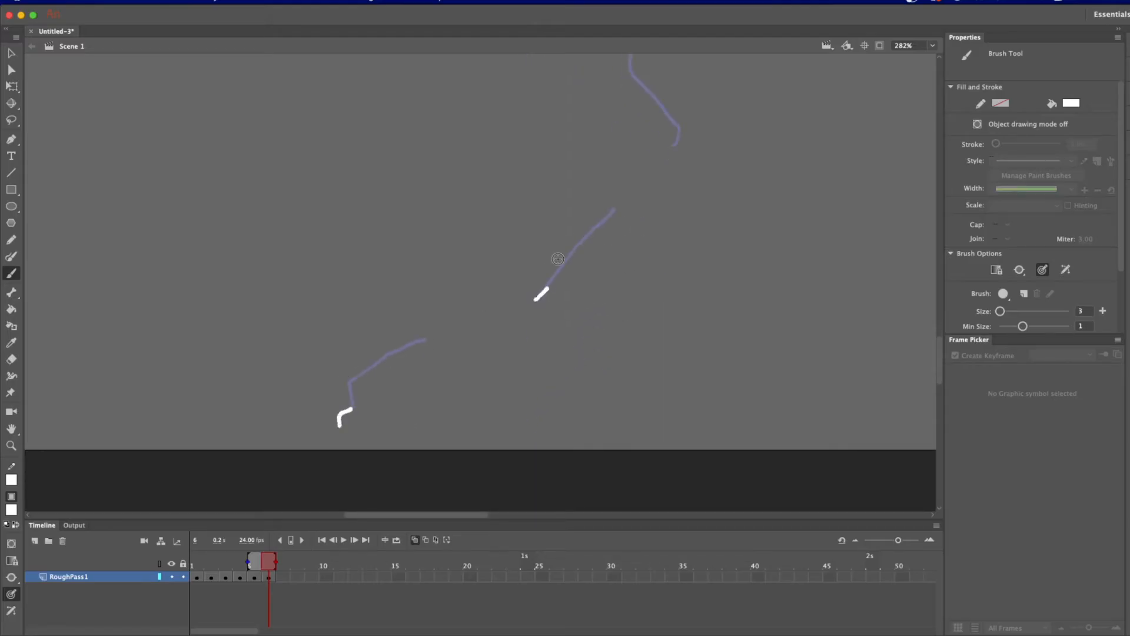
pyautogui.moveTo(624, 261)
pyautogui.mouseDown()
pyautogui.moveTo(588, 318)
pyautogui.moveTo(578, 271)
pyautogui.mouseUp()
pyautogui.moveTo(599, 197); pyautogui.dragTo(588, 396)
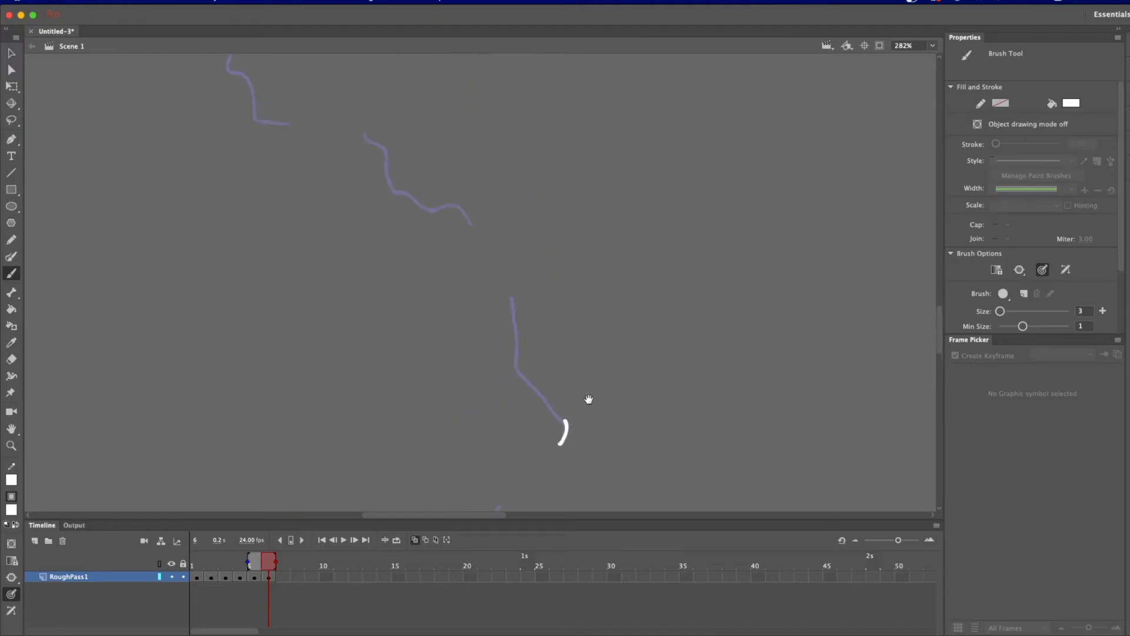
pyautogui.moveTo(476, 280); pyautogui.dragTo(467, 263)
pyautogui.moveTo(493, 205); pyautogui.dragTo(587, 360)
pyautogui.moveTo(389, 329); pyautogui.dragTo(366, 327)
pyautogui.moveTo(451, 263); pyautogui.dragTo(515, 363)
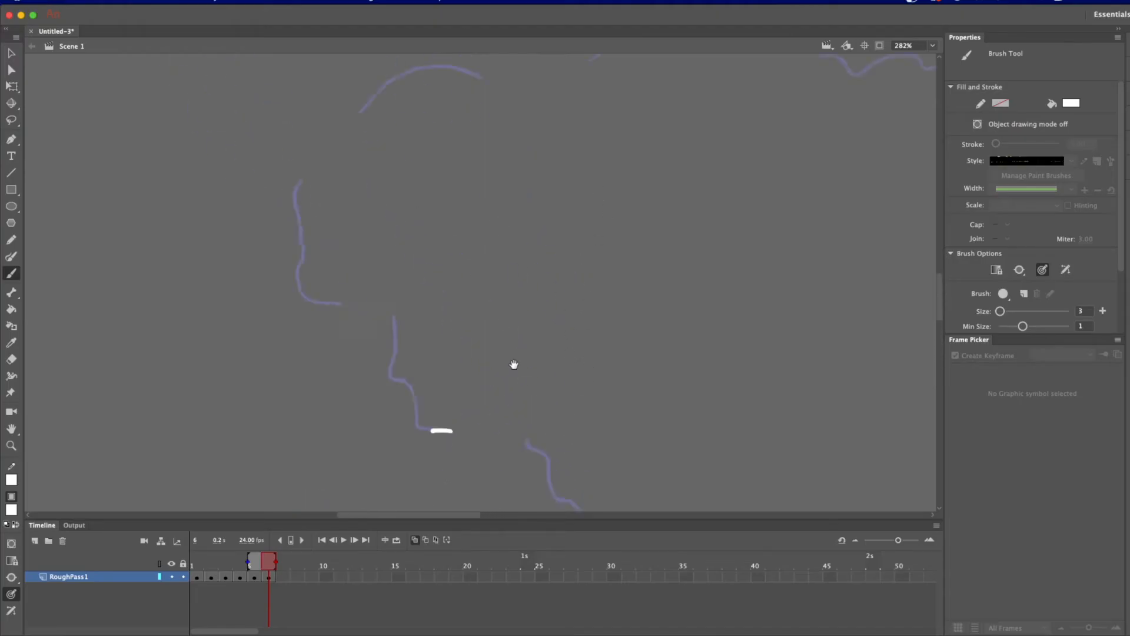
pyautogui.moveTo(471, 153); pyautogui.dragTo(220, 427)
pyautogui.moveTo(111, 381); pyautogui.dragTo(125, 365)
pyautogui.moveTo(339, 329); pyautogui.dragTo(364, 318)
pyautogui.moveTo(562, 327); pyautogui.dragTo(597, 331)
pyautogui.moveTo(535, 183)
pyautogui.mouseDown()
pyautogui.moveTo(550, 167)
pyautogui.moveTo(597, 388)
pyautogui.mouseUp()
pyautogui.moveTo(577, 290); pyautogui.dragTo(571, 270)
pyautogui.moveTo(455, 139); pyautogui.dragTo(463, 152)
pyautogui.press('super+minus')
pyautogui.press('super+minus')
pyautogui.moveTo(676, 385); pyautogui.dragTo(732, 247)
pyautogui.press('super+minus')
pyautogui.moveTo(710, 328); pyautogui.dragTo(730, 331)
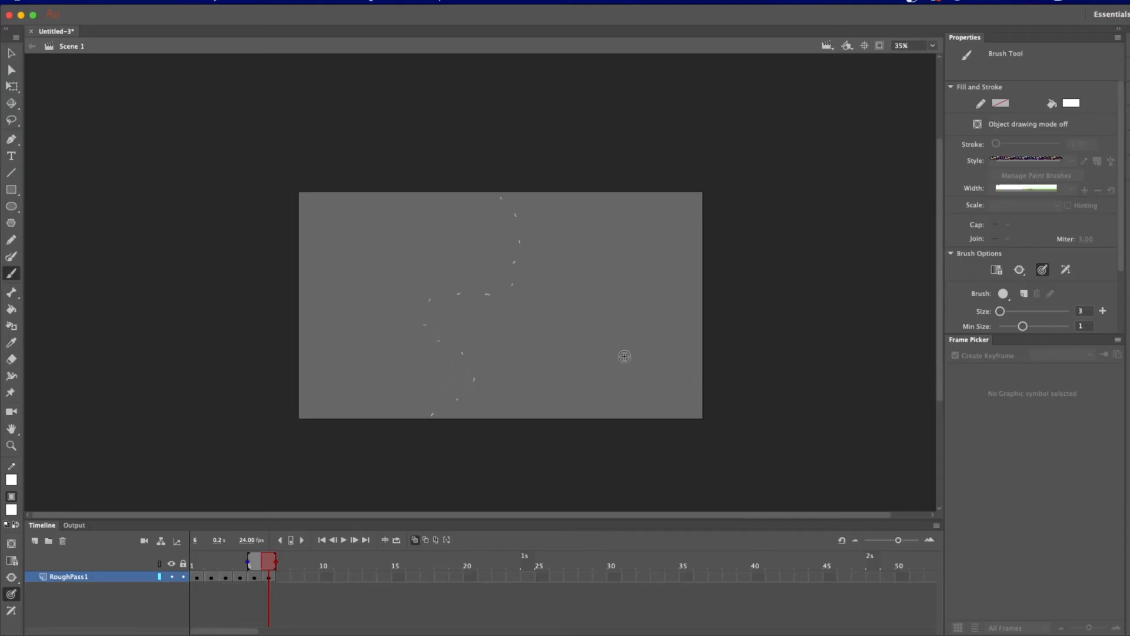
# Step: Insert an empty keyframe at frame 7 to end the lightning effect
pyautogui.press('.')
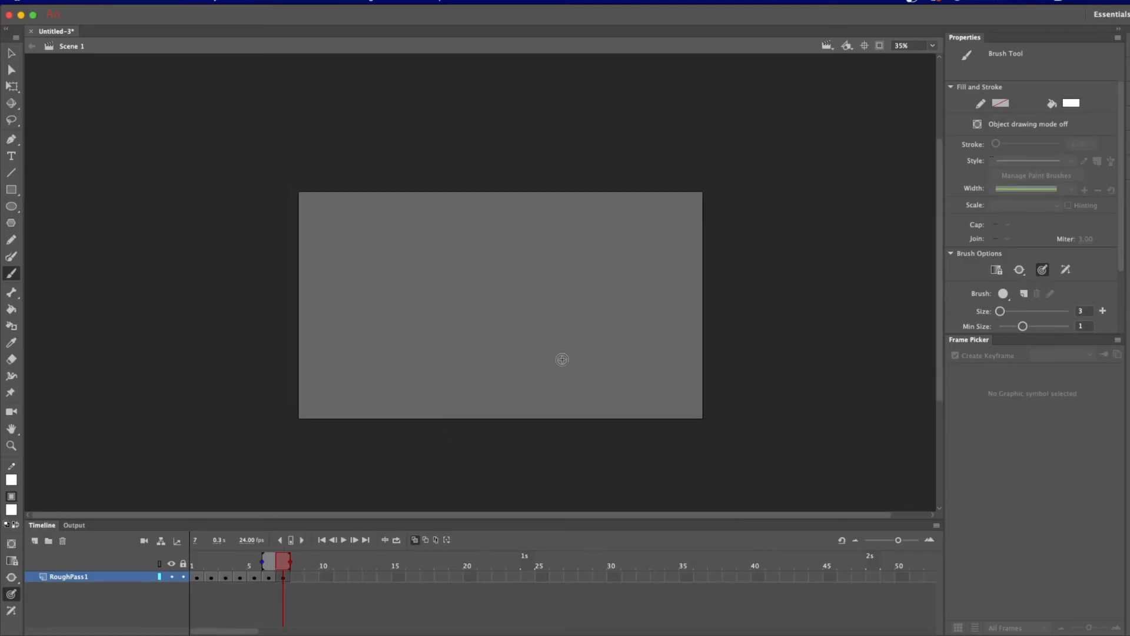
# Step: Step backward and forward through frames 1 to 7 to review the lightning animation
pyautogui.press(',')
pyautogui.press(',')
pyautogui.press(',')
pyautogui.press(',')
pyautogui.press(',')
pyautogui.press(',')
pyautogui.press('.')
pyautogui.press('.')
pyautogui.press('.')
pyautogui.press('.')
pyautogui.press('.')
pyautogui.press('.')
pyautogui.press(',')
pyautogui.press(',')
pyautogui.press(',')
pyautogui.press(',')
pyautogui.press(',')
pyautogui.press(',')
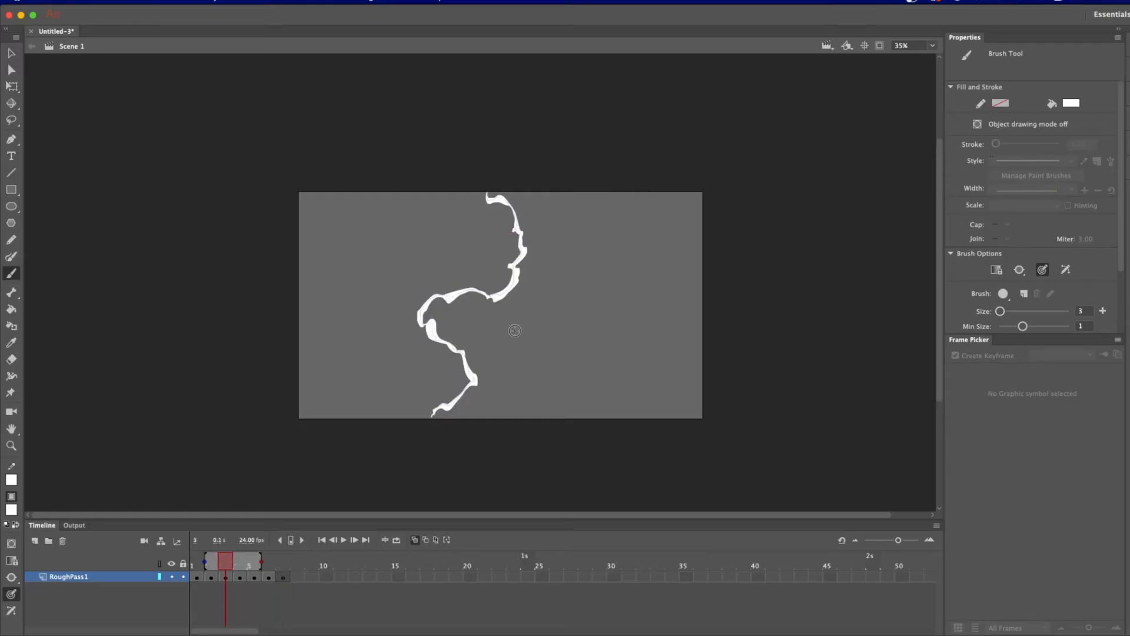
# Step: Extend the empty keyframe at frame 7 with inserted frames through frame 13
pyautogui.click(284, 577)
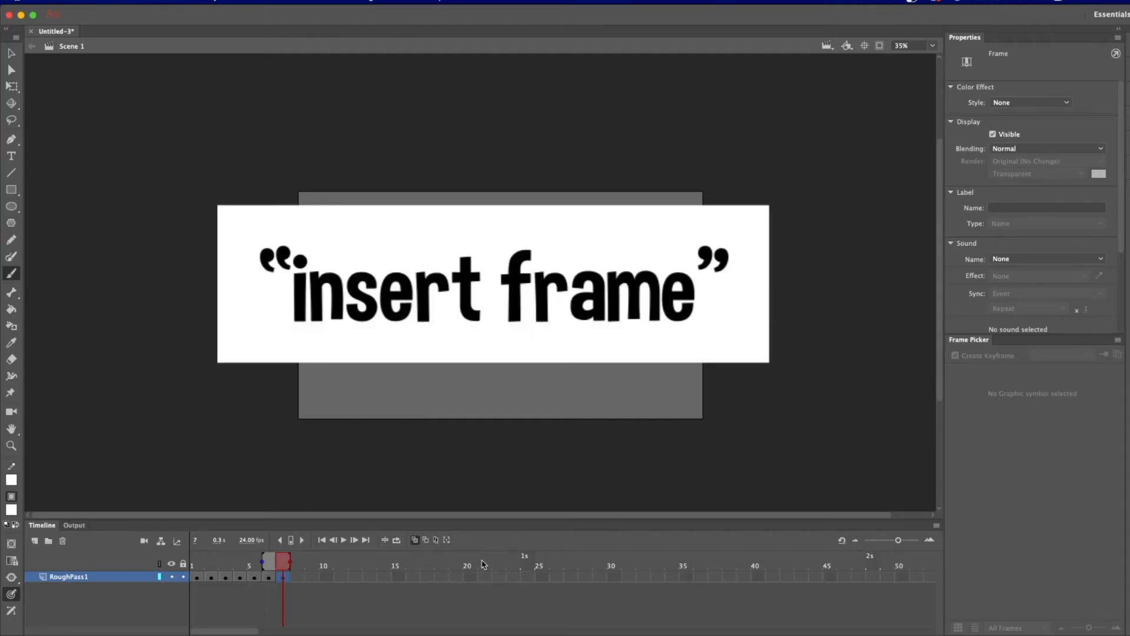
pyautogui.press('F5')
pyautogui.press('F5')
pyautogui.press('F5')
pyautogui.press('F5')
pyautogui.press('F5')
pyautogui.press('F5')
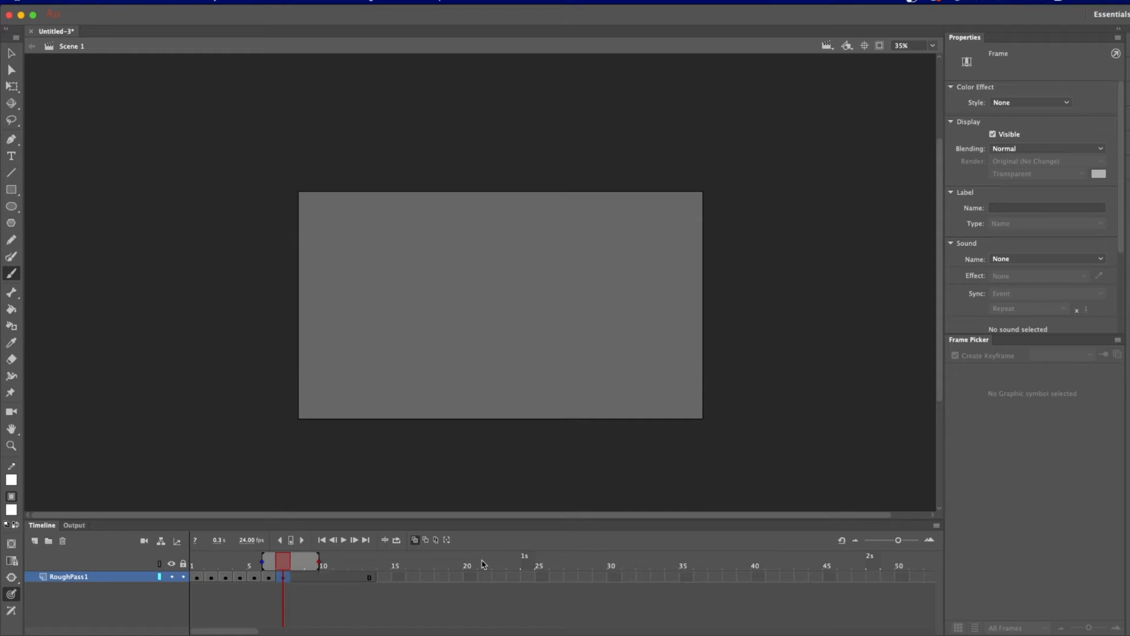
# Step: Insert one extra frame after frame 1 to hold the first thick bolt, and select the added frame 2
pyautogui.click(199, 576)
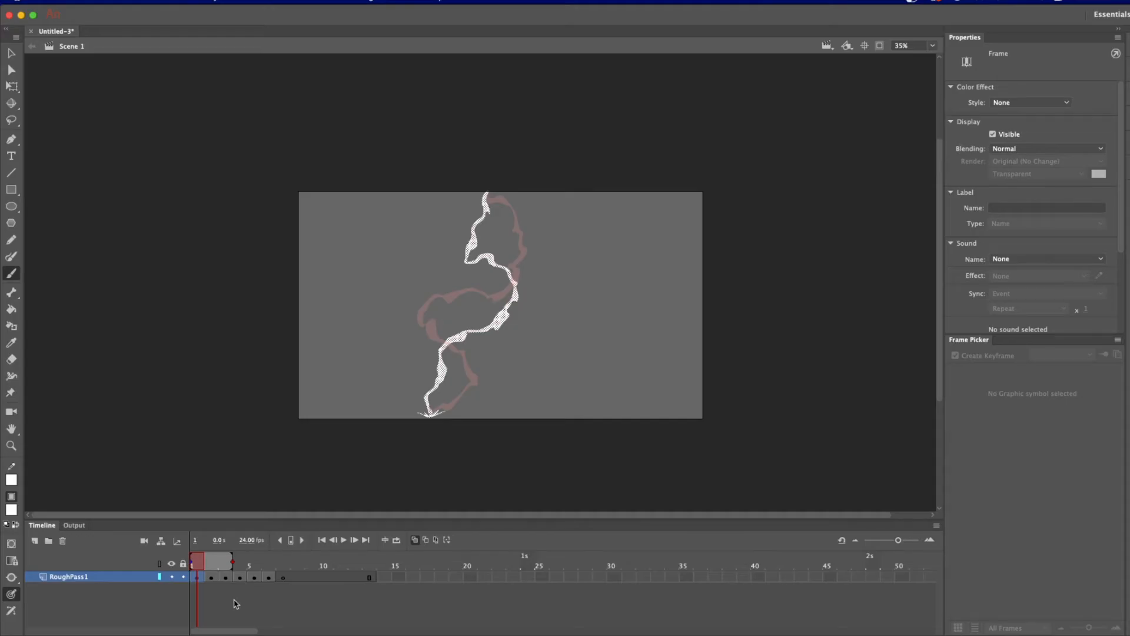
pyautogui.press('F7')
pyautogui.click(212, 578)
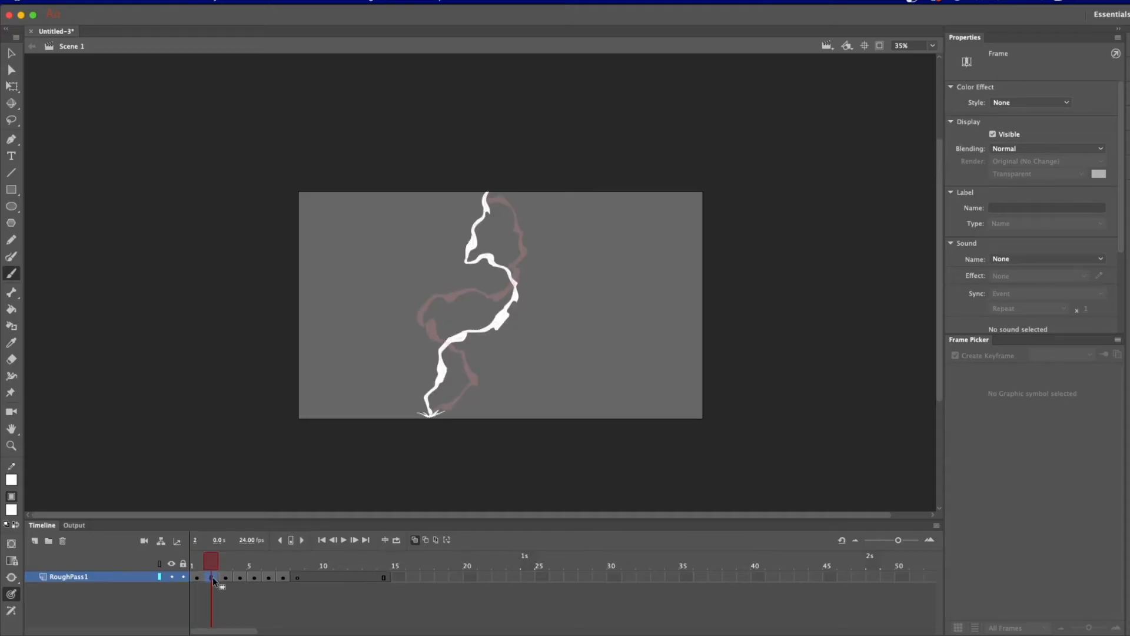
pyautogui.click(199, 578)
pyautogui.click(212, 578)
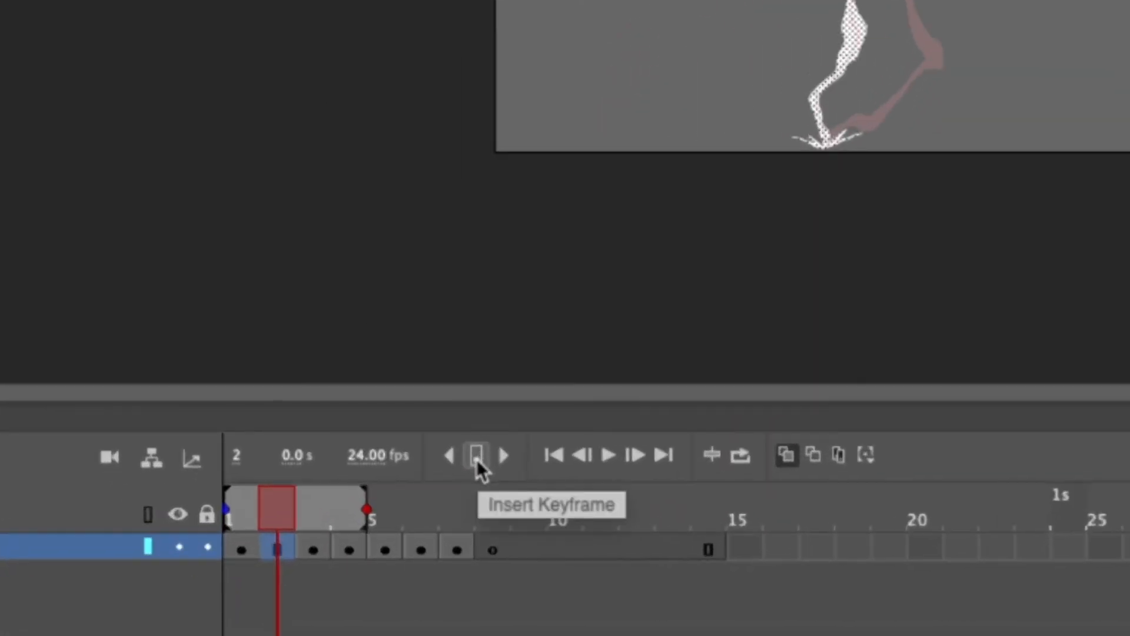
# Step: Convert frame 2 into a keyframe and clear the bolt drawing from frame 1
pyautogui.click(477, 458)
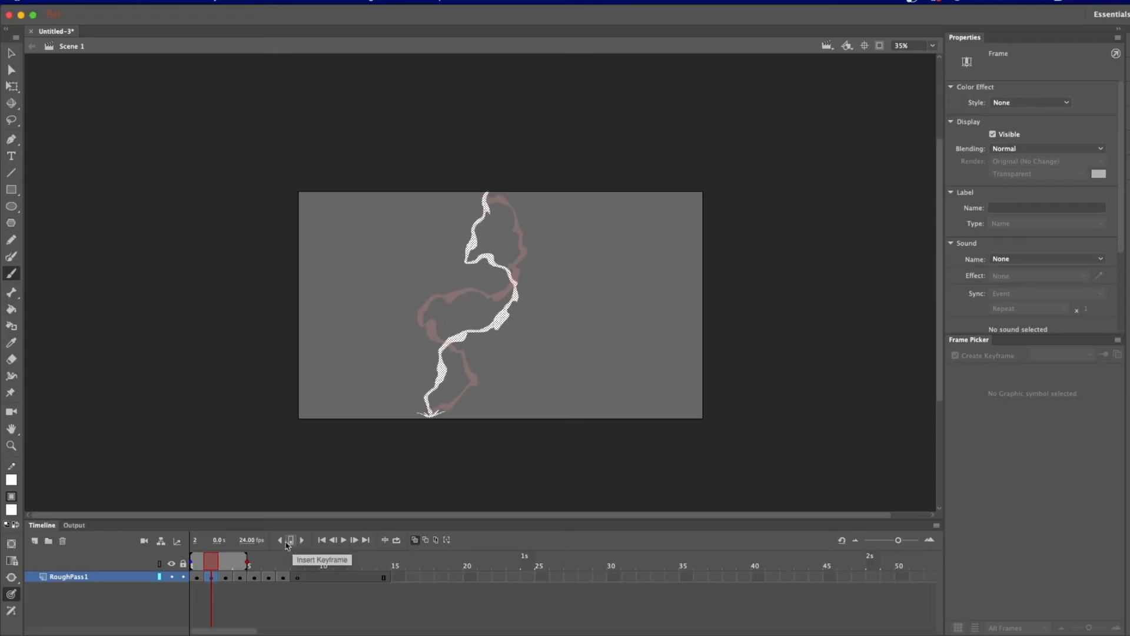
pyautogui.click(206, 566)
pyautogui.press('Delete')
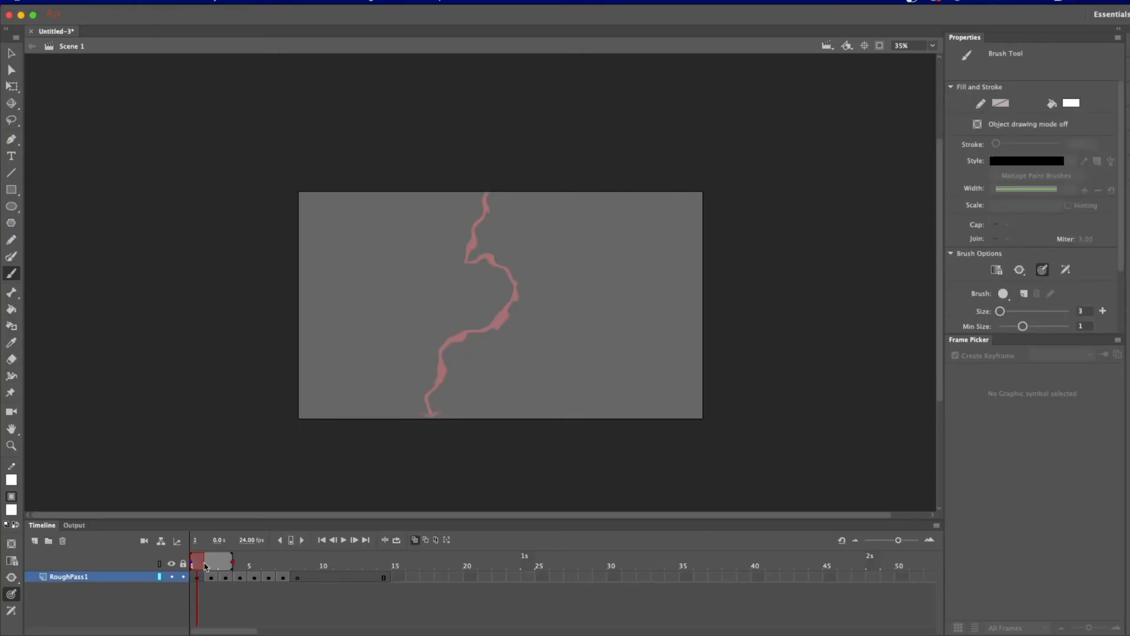
# Step: Extend the empty frame 1 with four inserted frames through frame 5
pyautogui.press('.')
pyautogui.press('.')
pyautogui.press('.')
pyautogui.press('.')
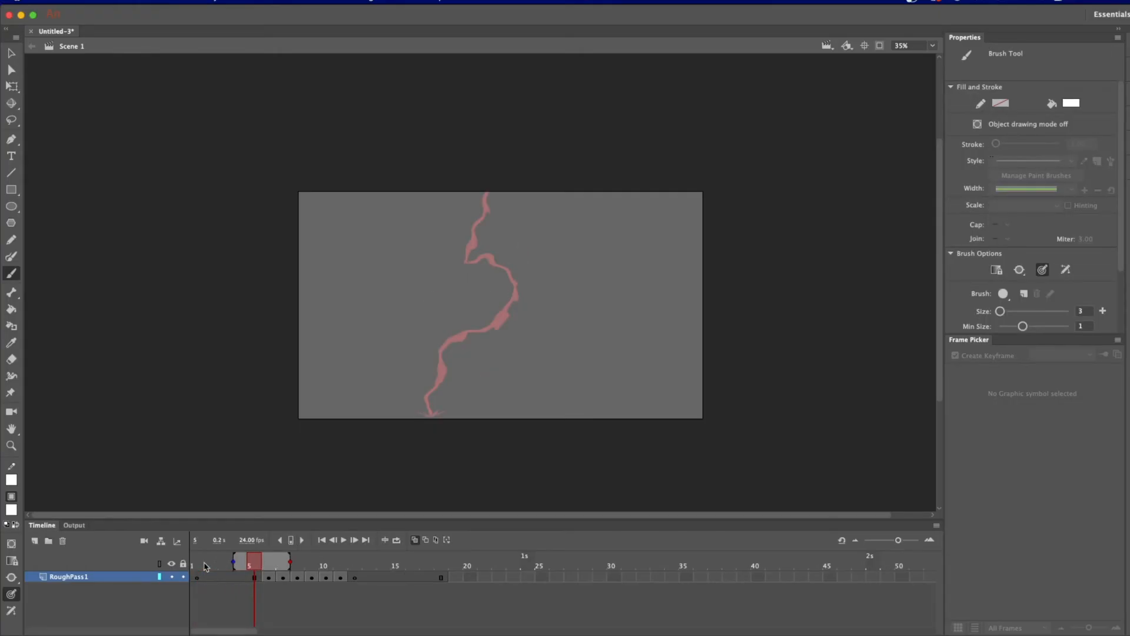
# Step: Fit the stage to the window and play the lightning animation from frame 1 repeatedly to check its timing
pyautogui.click(203, 565)
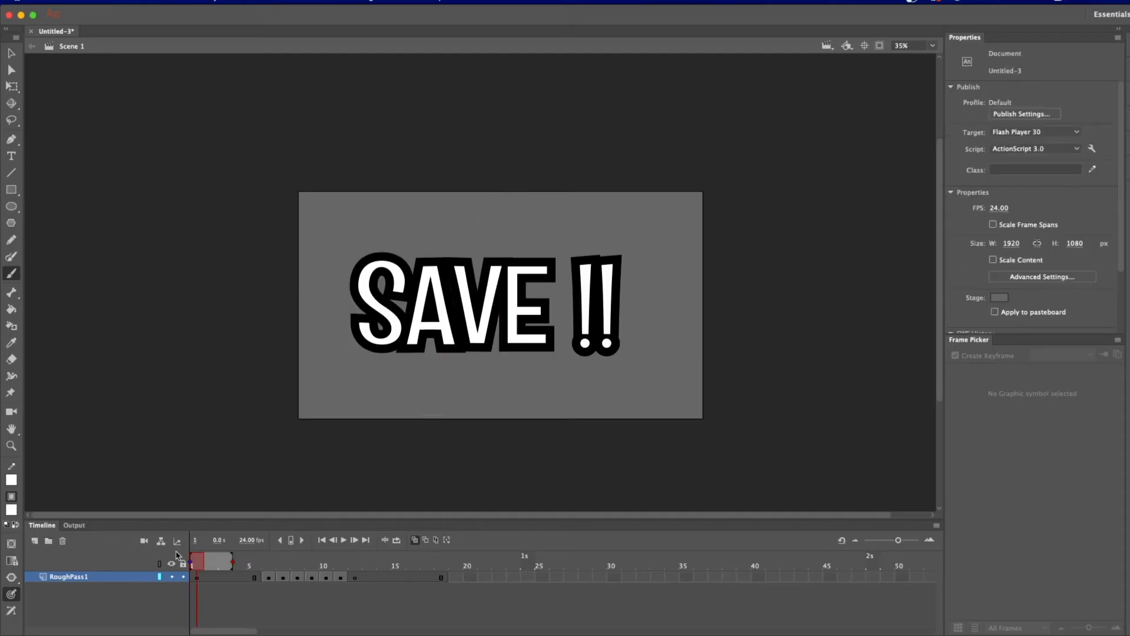
pyautogui.click(932, 46)
pyautogui.click(945, 59)
pyautogui.press('Return')
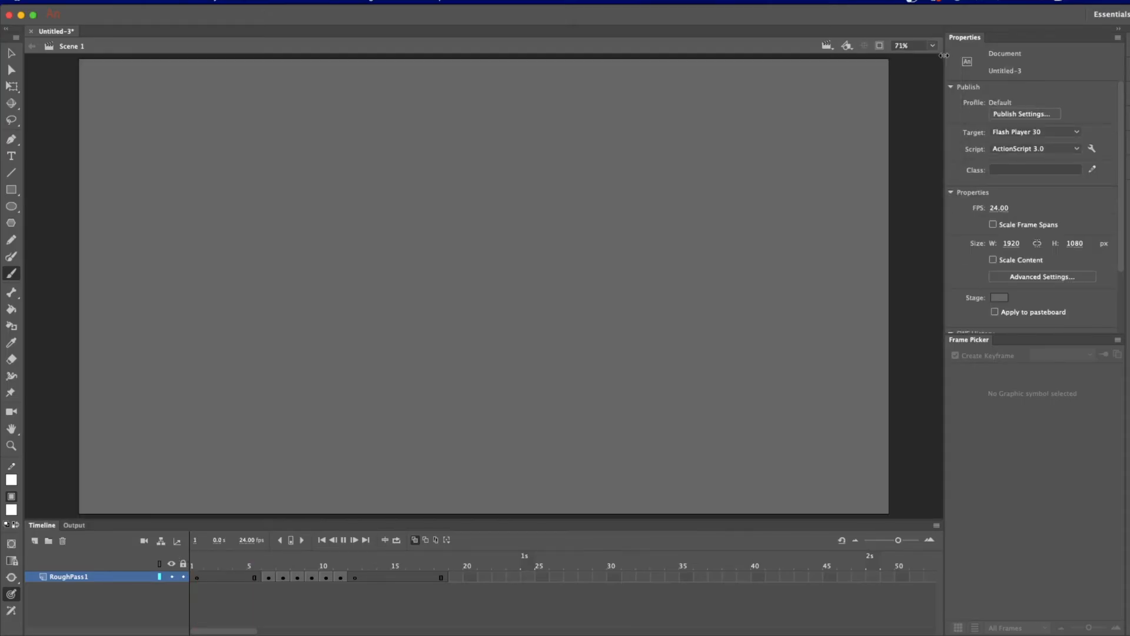
pyautogui.press('Return')
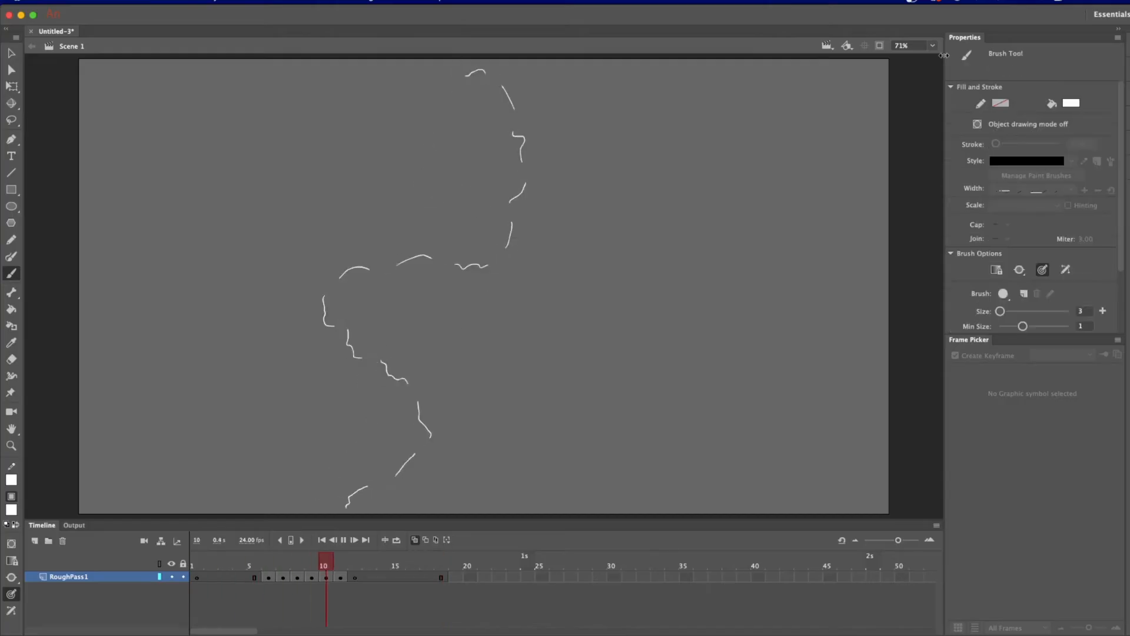
pyautogui.press('Return')
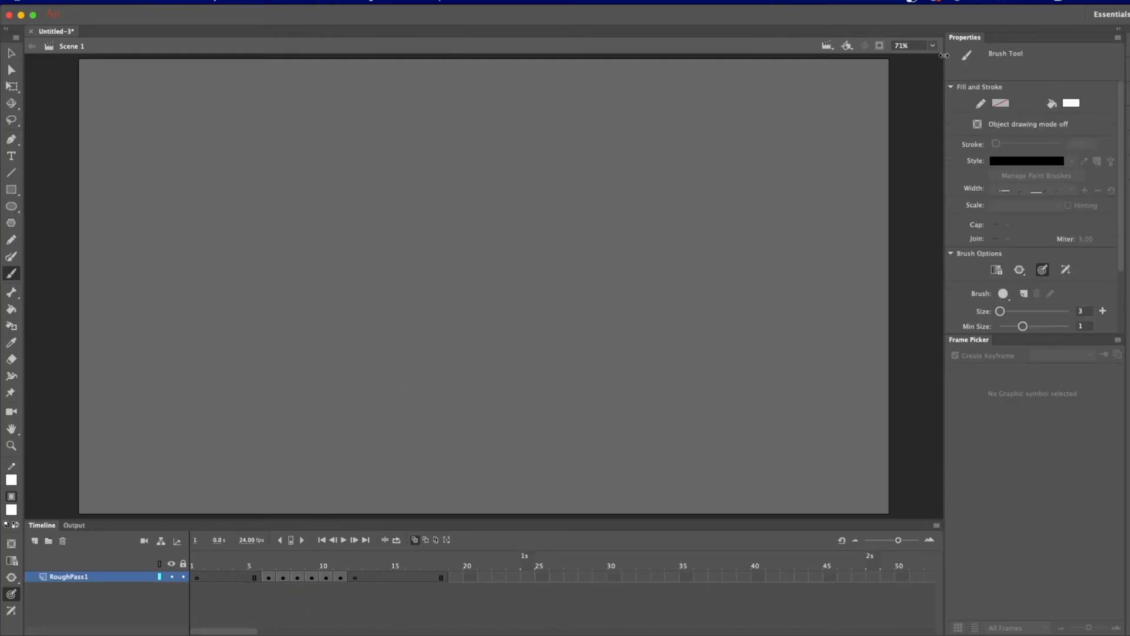
pyautogui.press('Return')
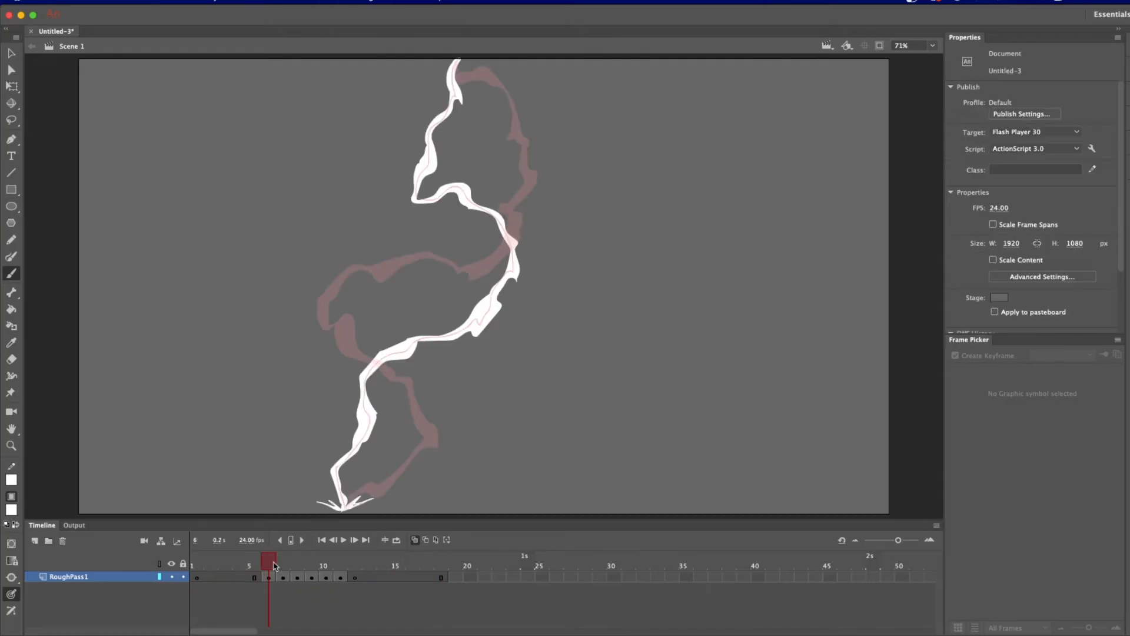
# Step: Insert an empty keyframe at frame 5, and draw a short white-filled bolt tip at the stage's upper edge
pyautogui.click(257, 578)
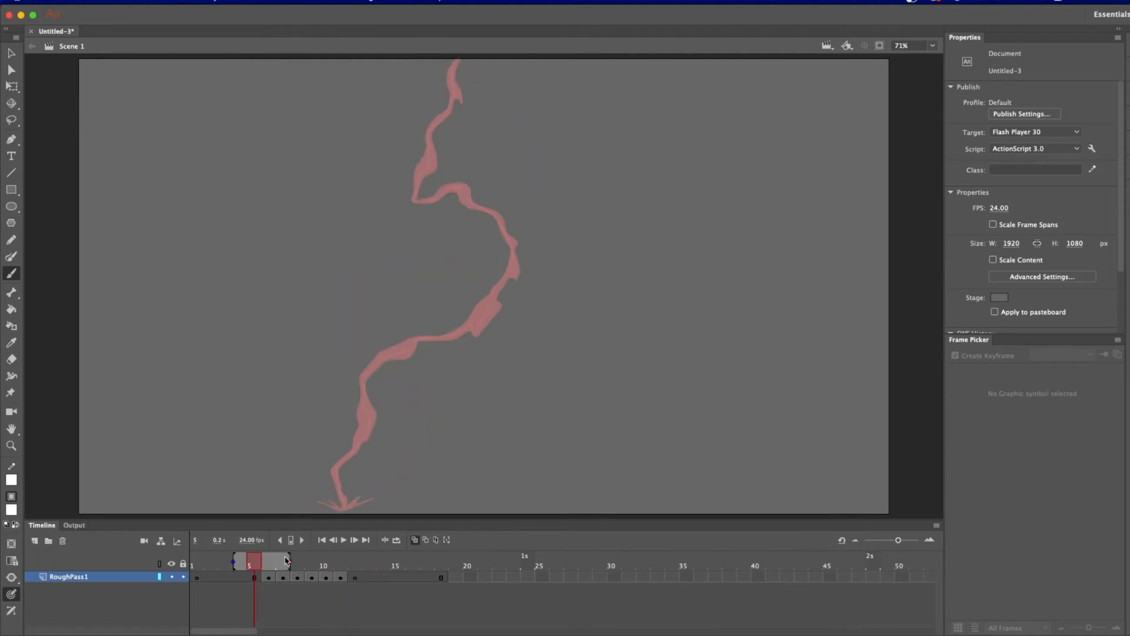
pyautogui.click(257, 579)
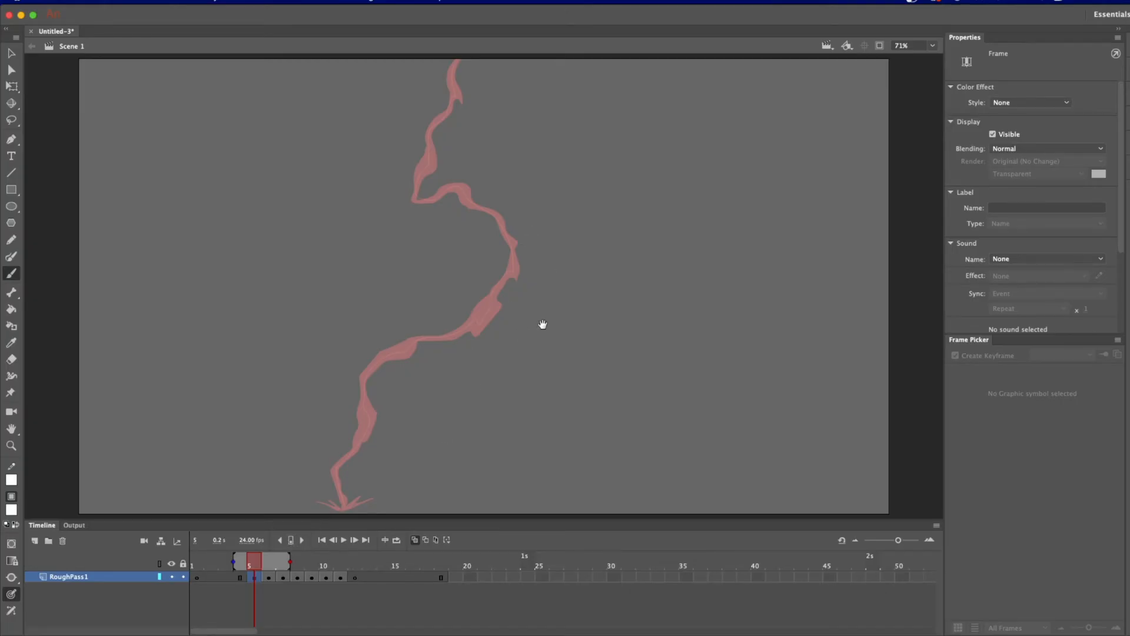
pyautogui.press('b')
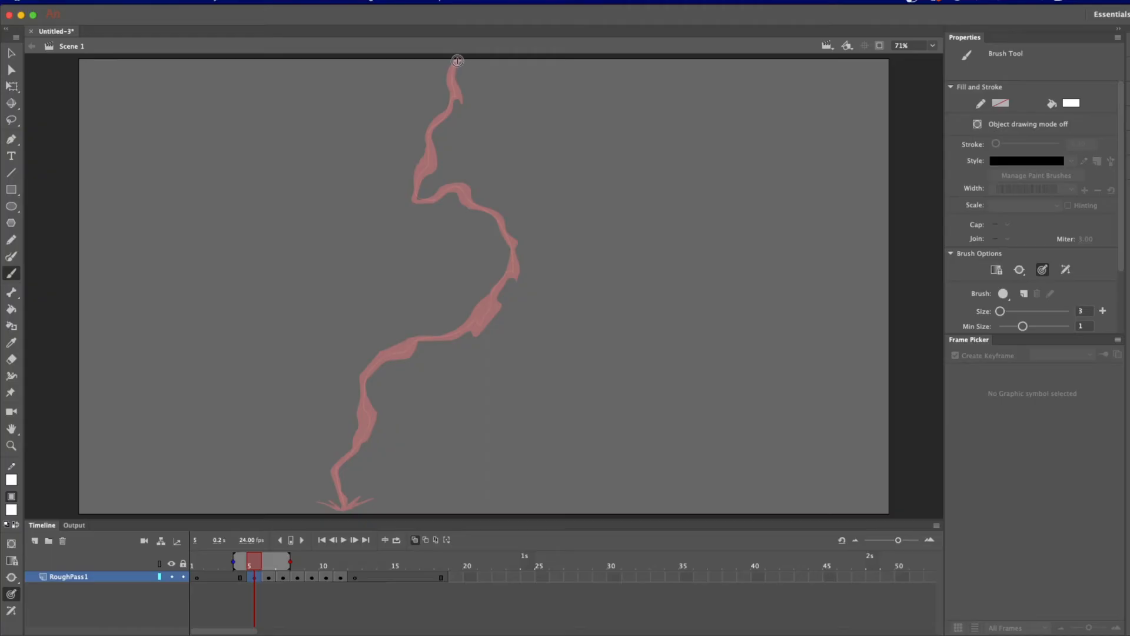
pyautogui.moveTo(457, 61); pyautogui.dragTo(451, 65)
pyautogui.press('k')
pyautogui.click(458, 73)
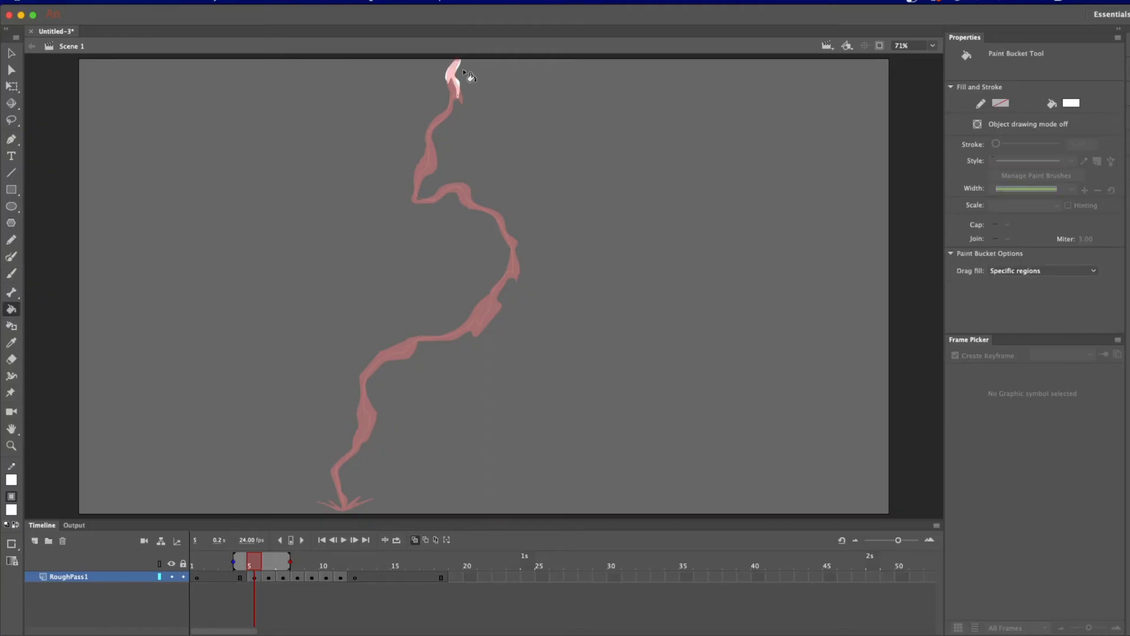
# Step: Draw a small impact splash where the bolt meets the ground on frame 5 and fill it white
pyautogui.press('b')
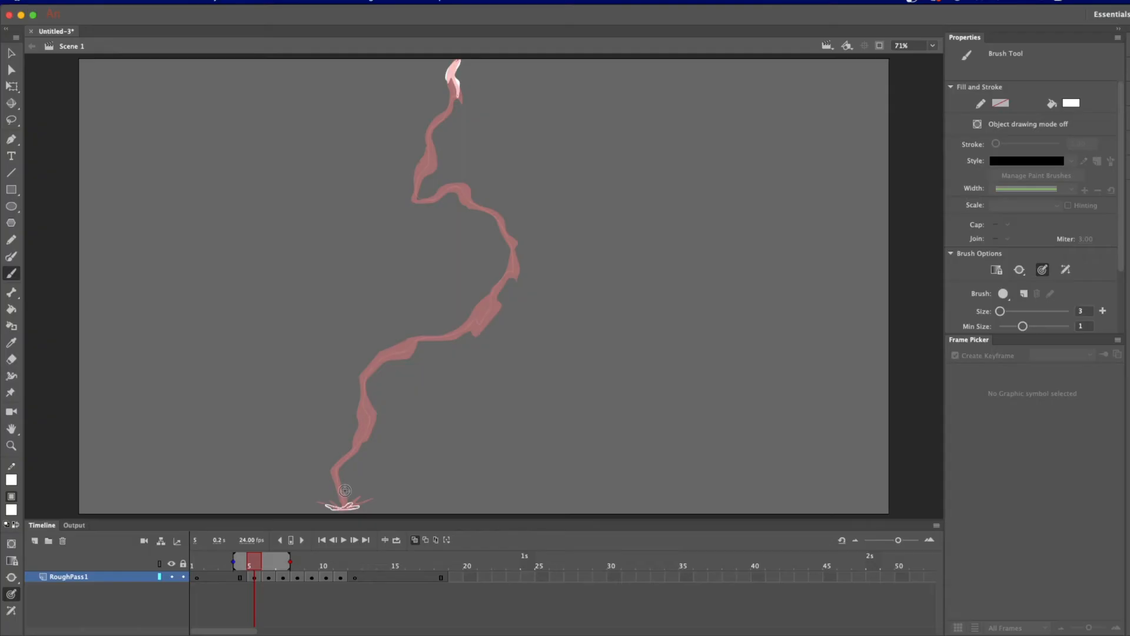
pyautogui.press('k')
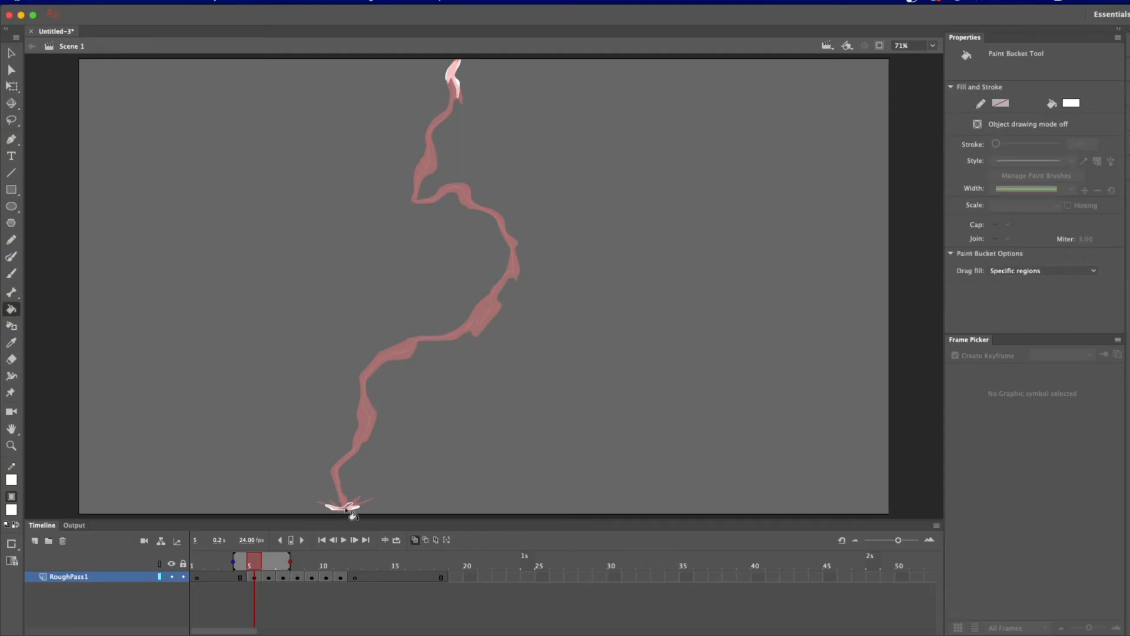
pyautogui.press('b')
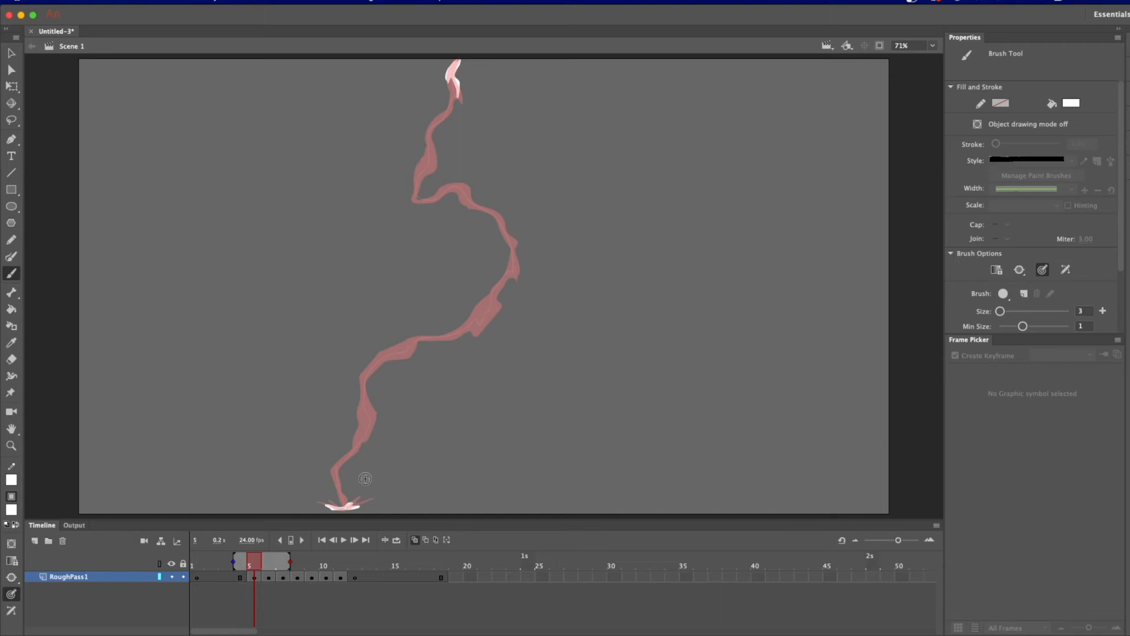
# Step: Play the animation from frame 1 and examine the first thick bolt on frame 6
pyautogui.click(200, 556)
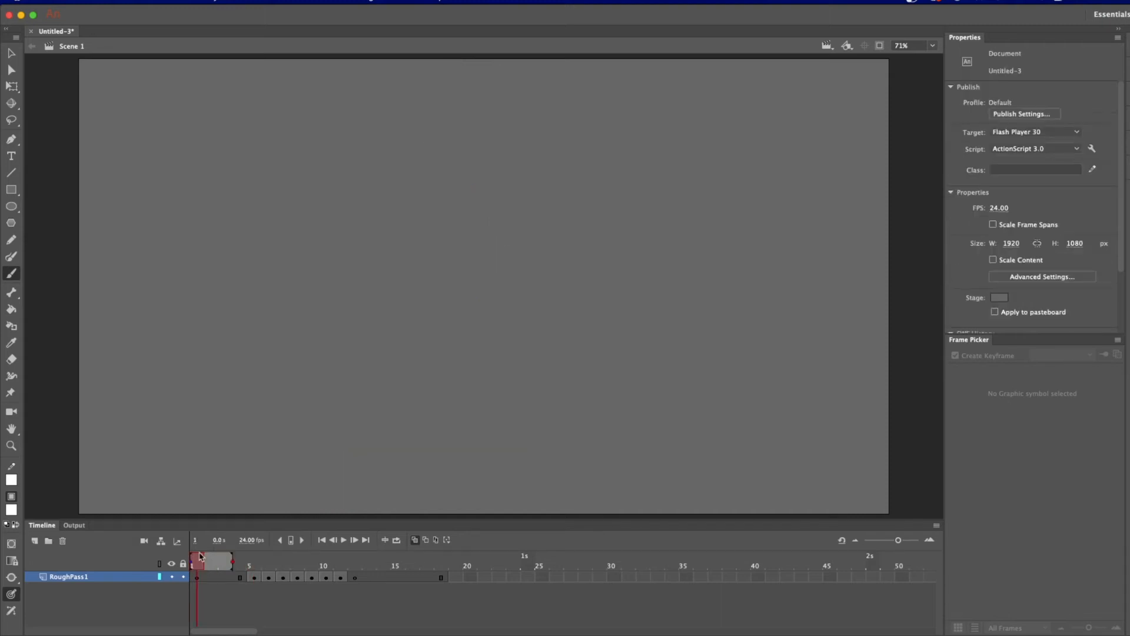
pyautogui.press('Return')
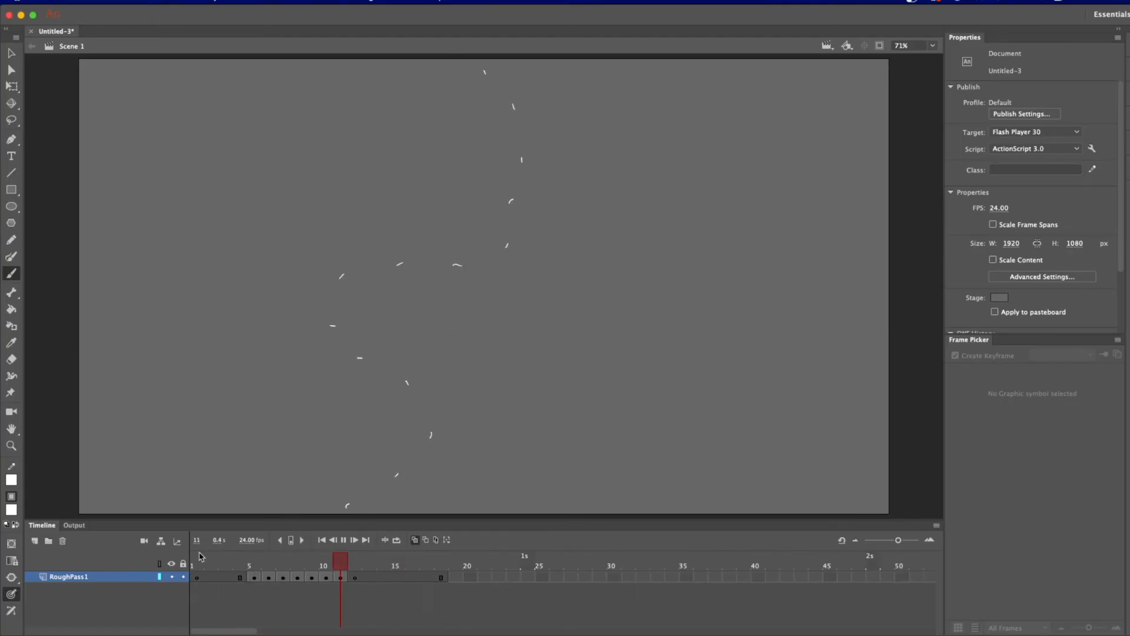
pyautogui.click(267, 569)
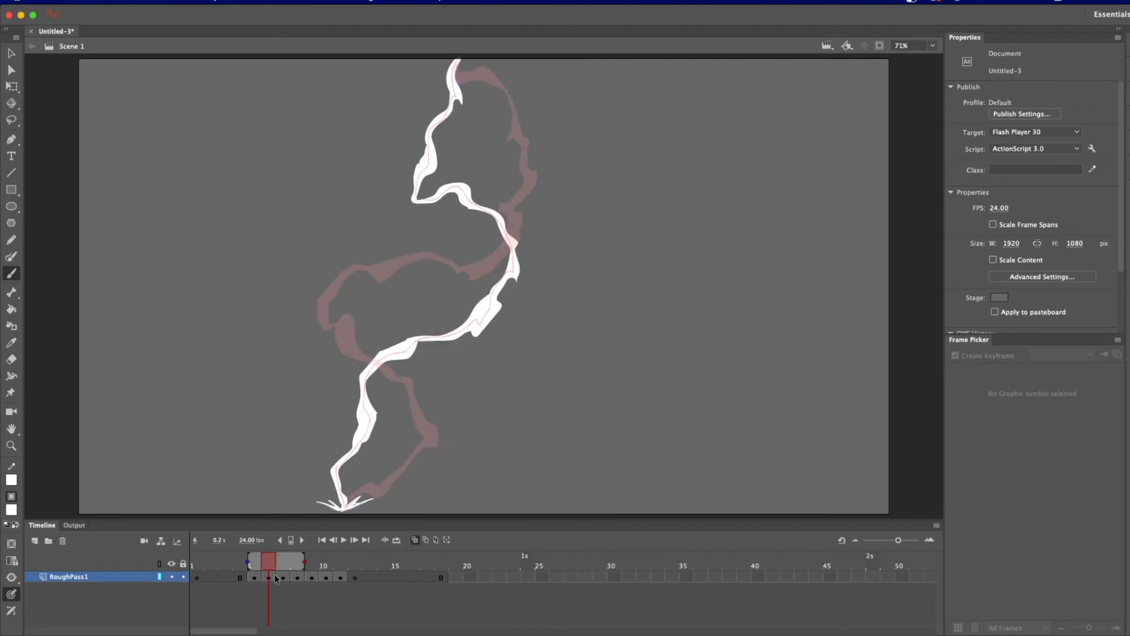
pyautogui.click(274, 577)
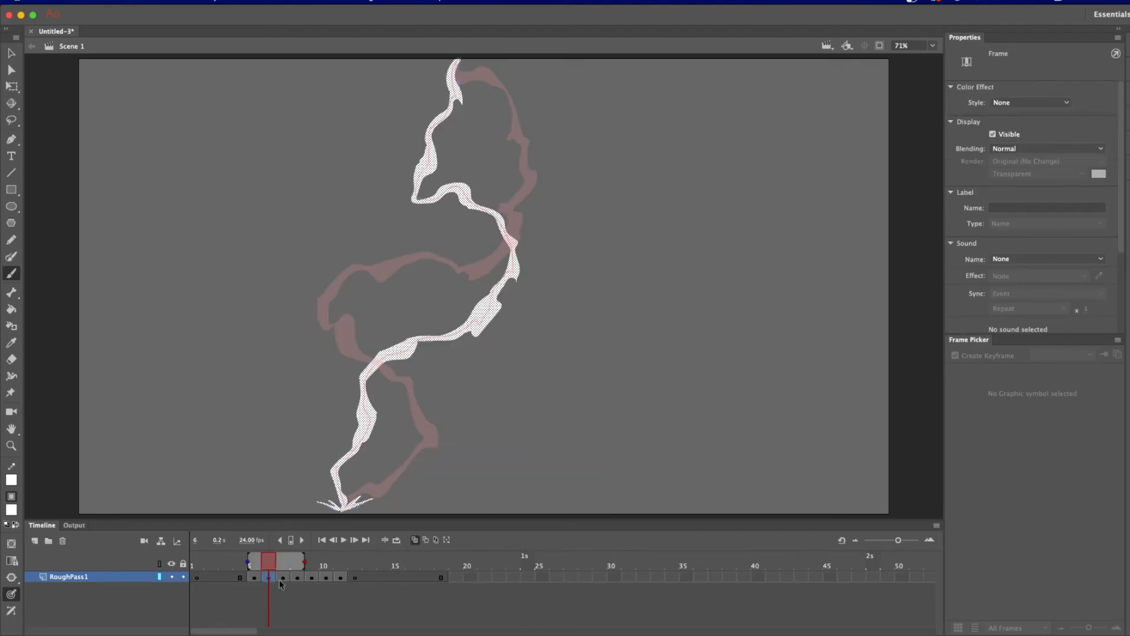
pyautogui.press('Return')
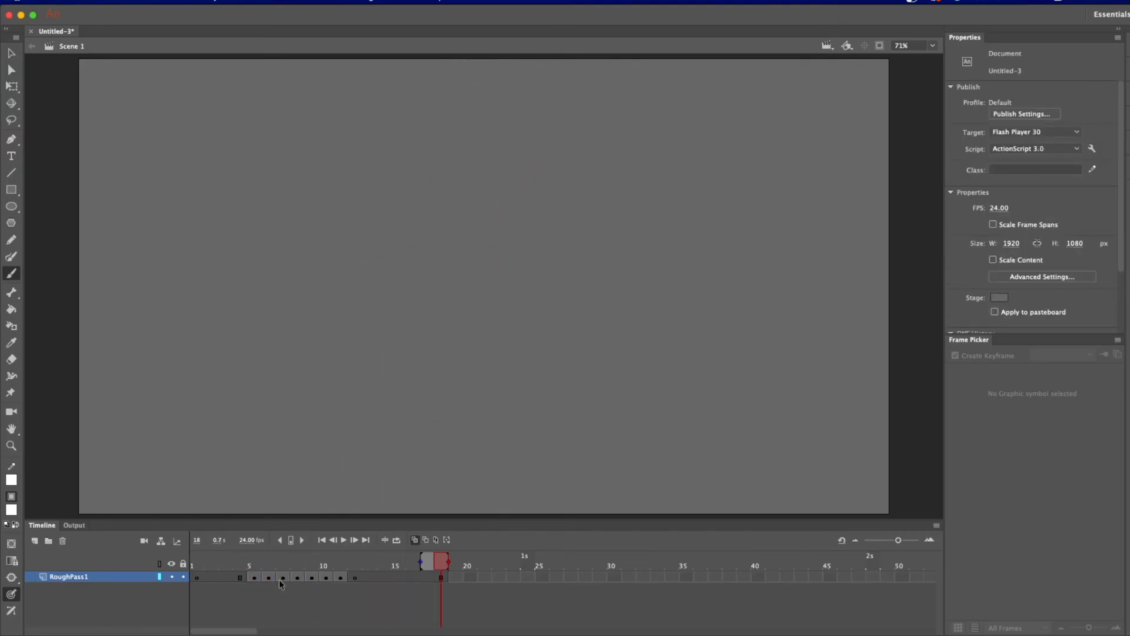
# Step: Add one frame after frame 6 and convert frame 7 into a keyframe duplicating the first thick bolt
pyautogui.click(279, 578)
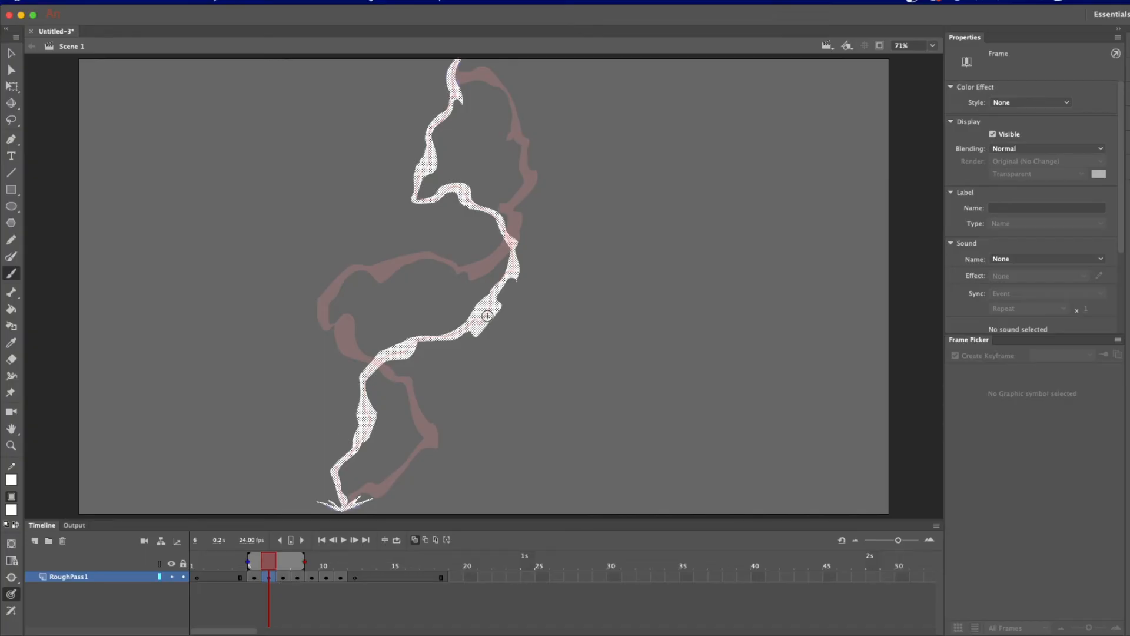
pyautogui.press('F7')
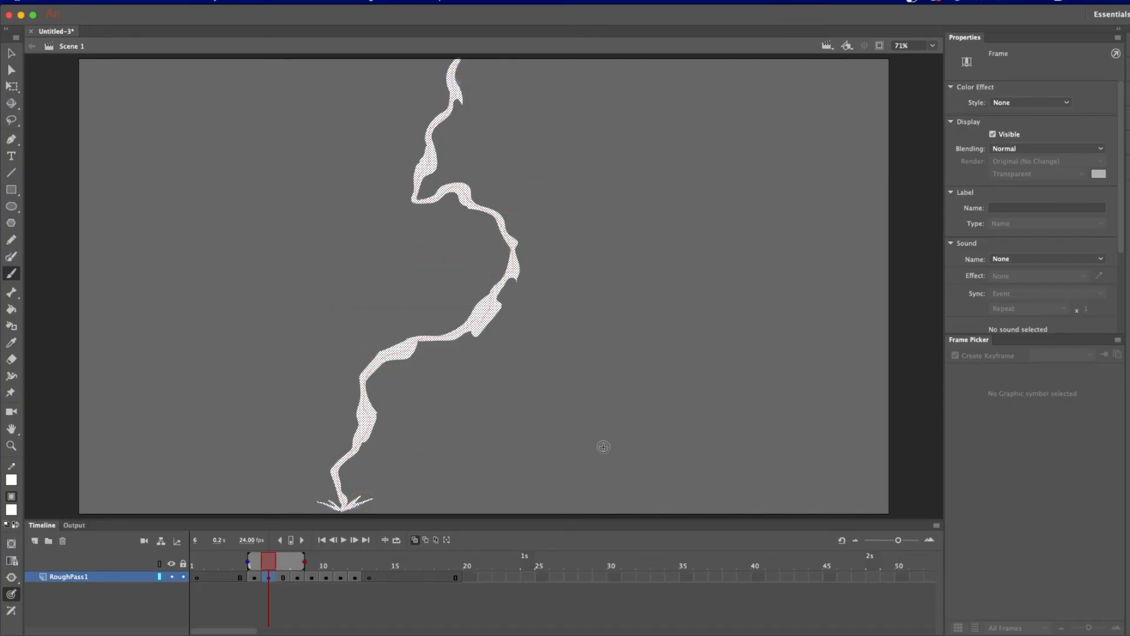
pyautogui.click(283, 578)
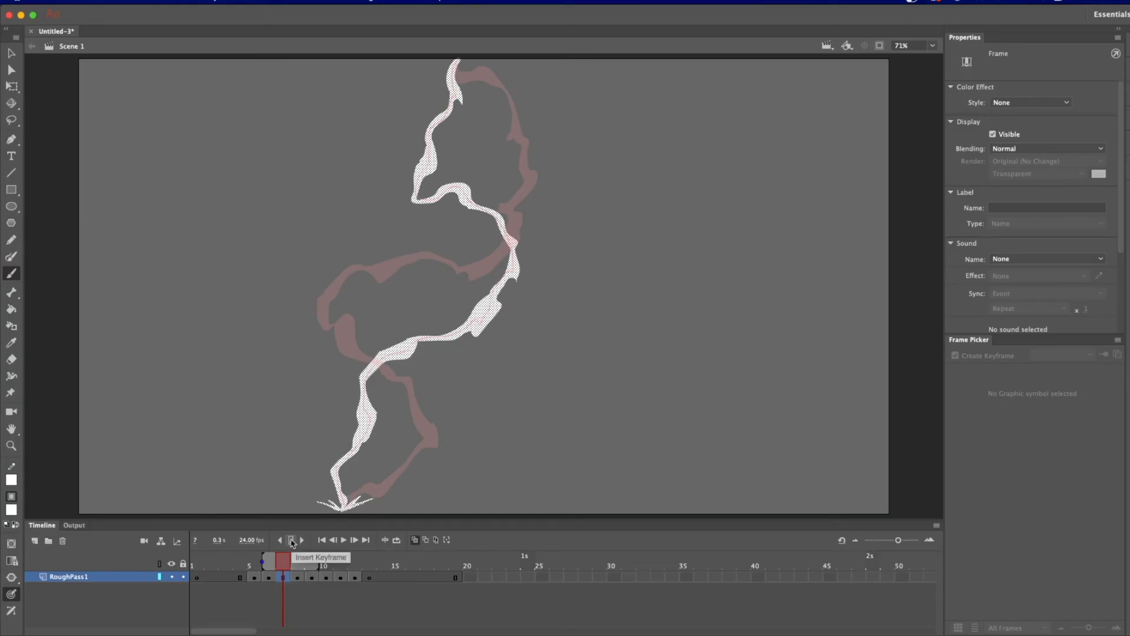
pyautogui.click(272, 580)
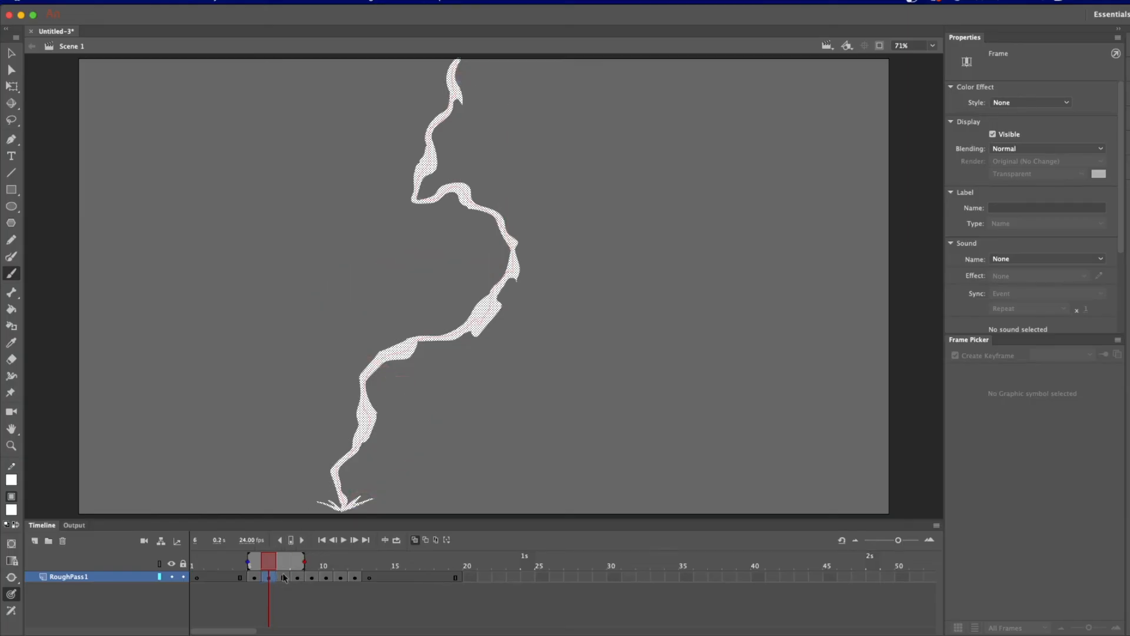
pyautogui.click(288, 580)
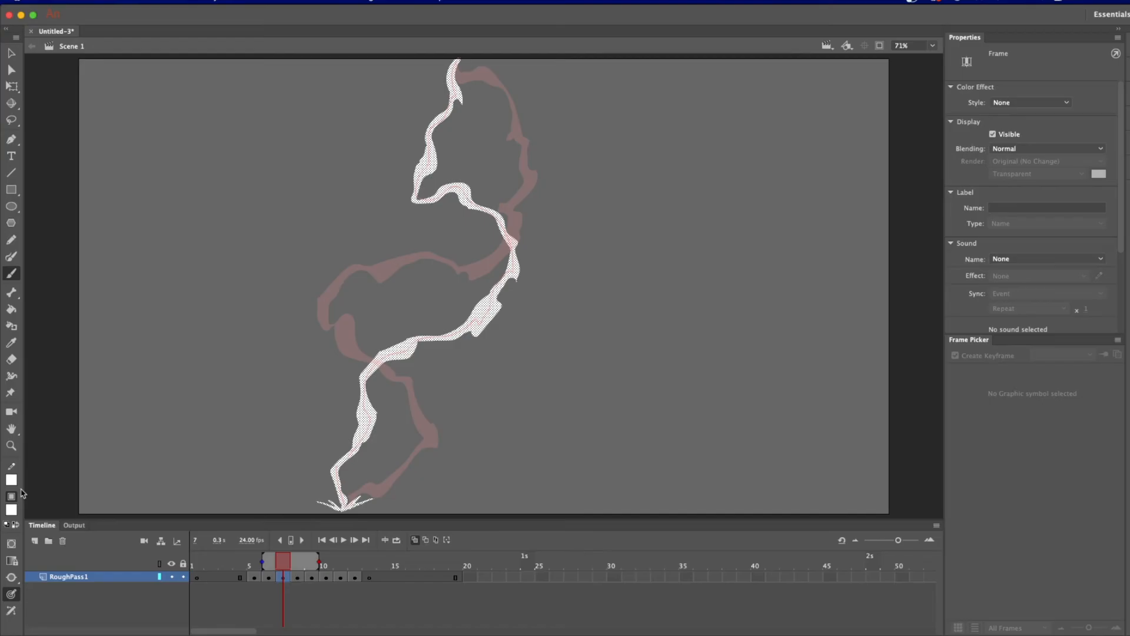
# Step: Recolour the duplicated bolt on frame 7 with a black fill
pyautogui.click(11, 509)
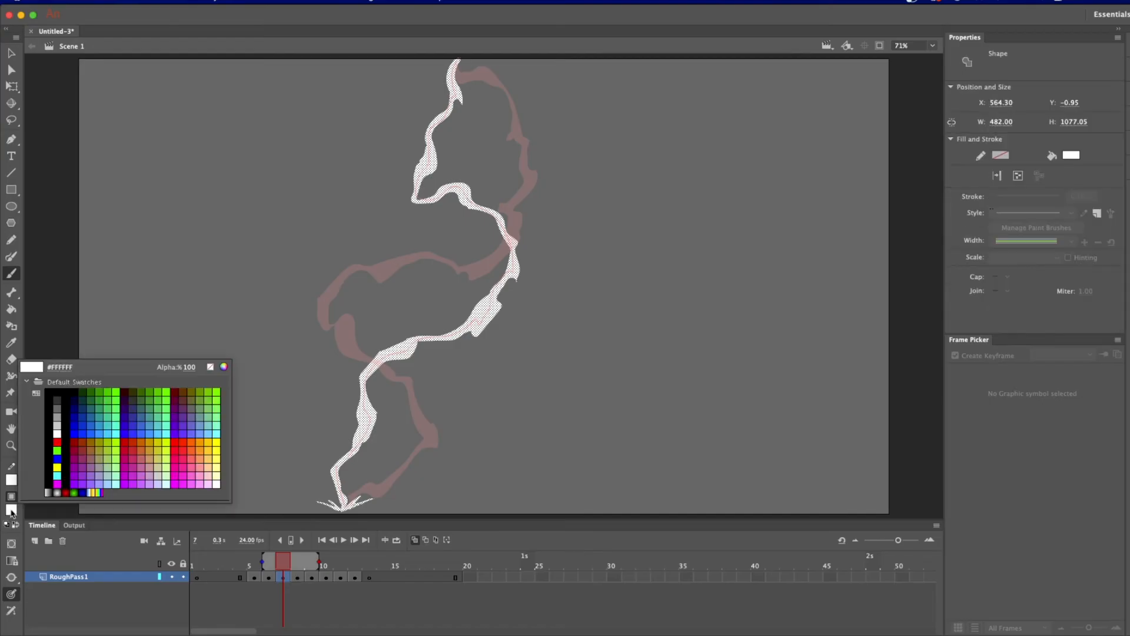
pyautogui.click(59, 392)
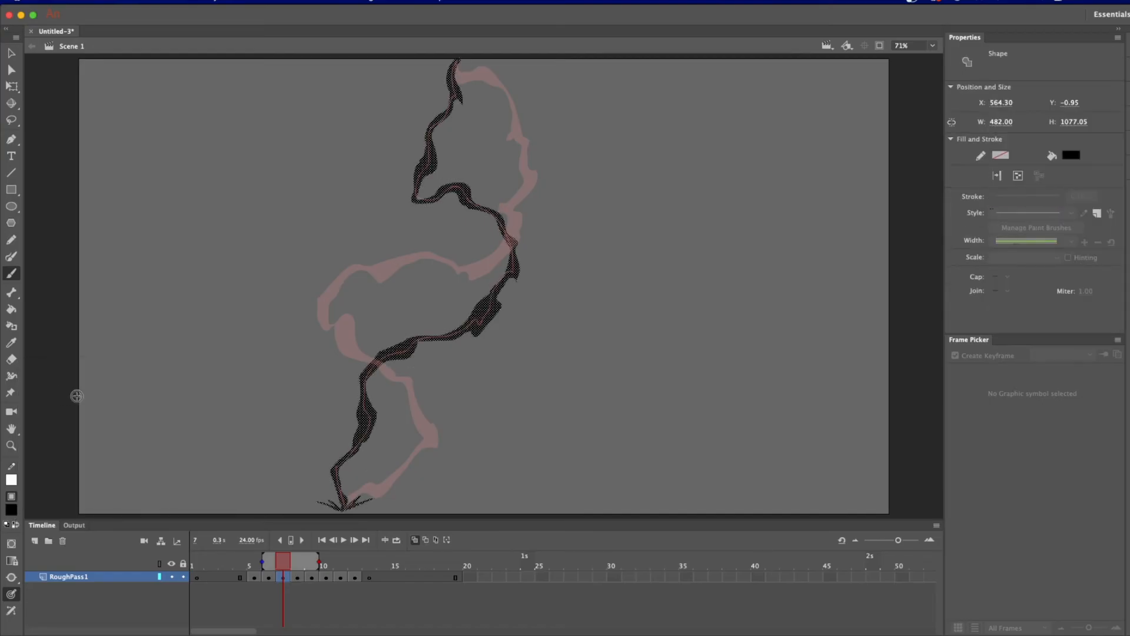
pyautogui.press('Escape')
# Step: Duplicate the second thick bolt from frame 9 as a keyframe on frame 10 and fill the copy black
pyautogui.click(310, 578)
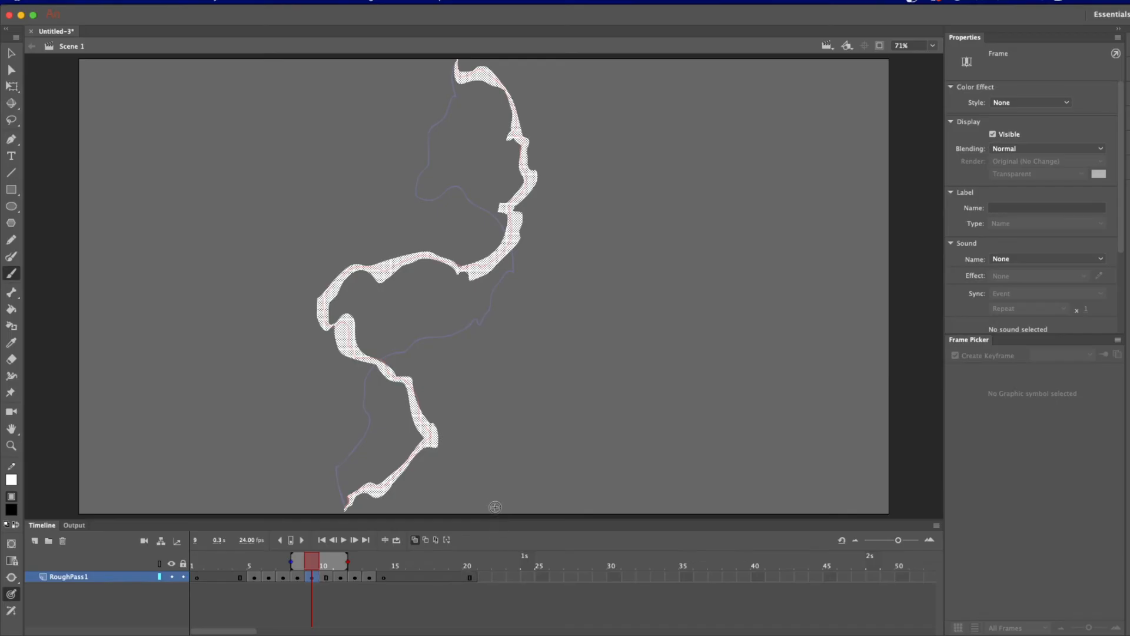
pyautogui.press('.')
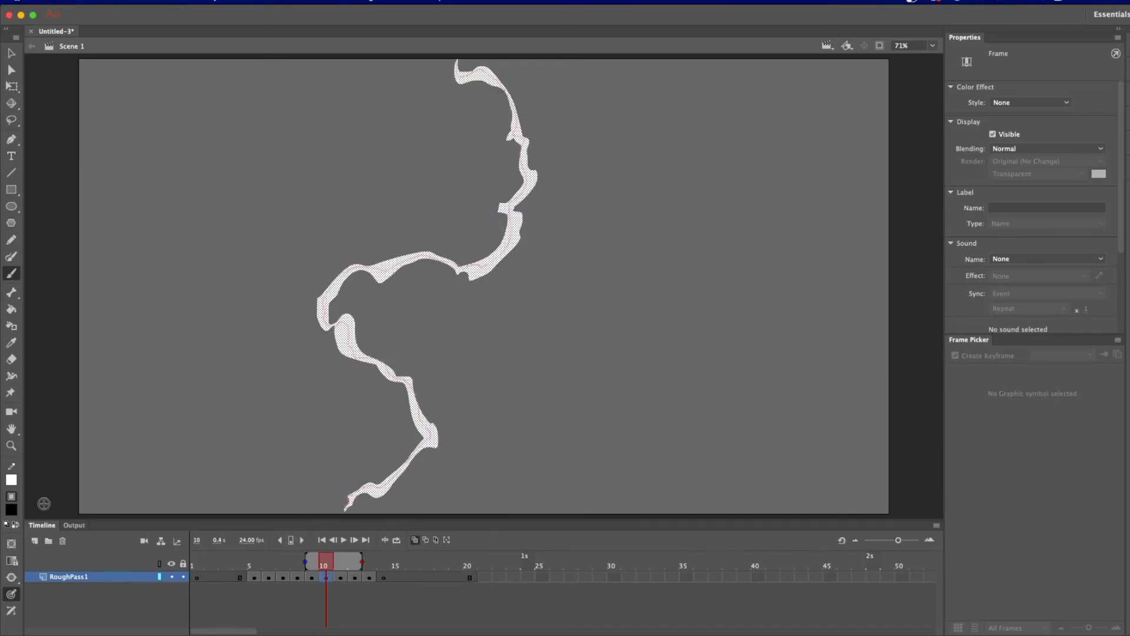
pyautogui.click(12, 510)
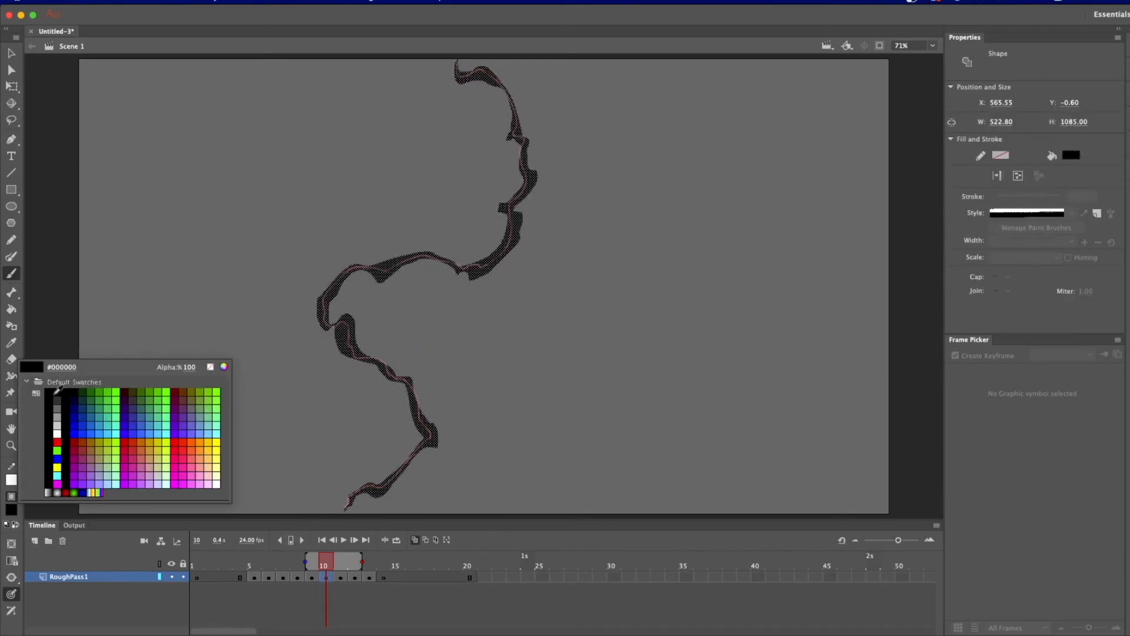
pyautogui.click(61, 391)
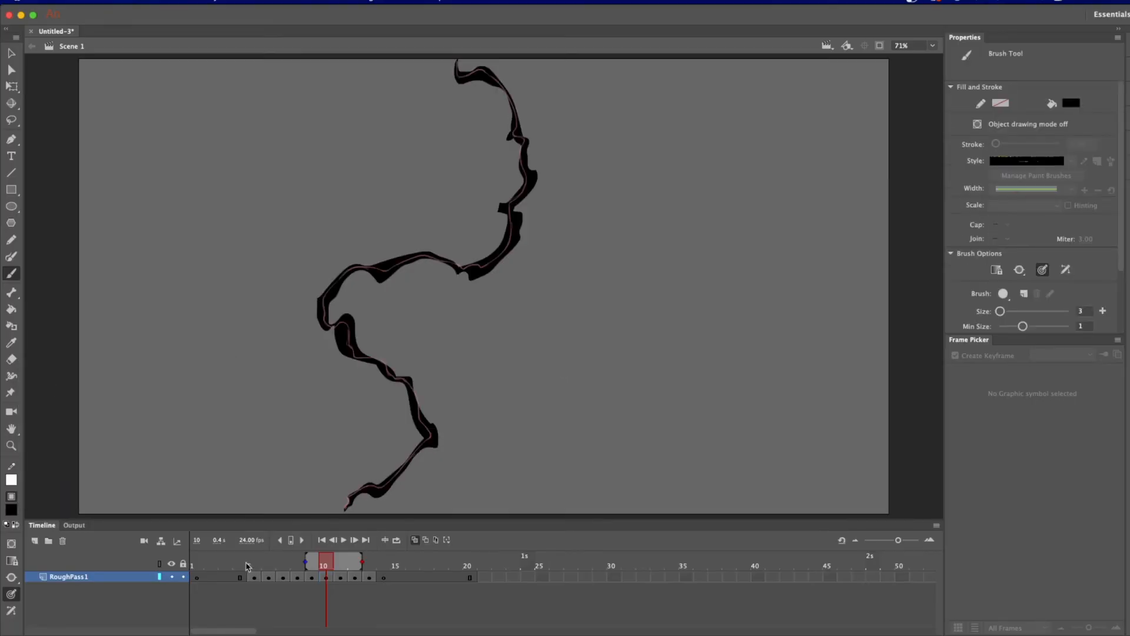
# Step: Play the animation from frame 1 and set the document's frame rate to 30 FPS
pyautogui.click(199, 557)
pyautogui.press('Return')
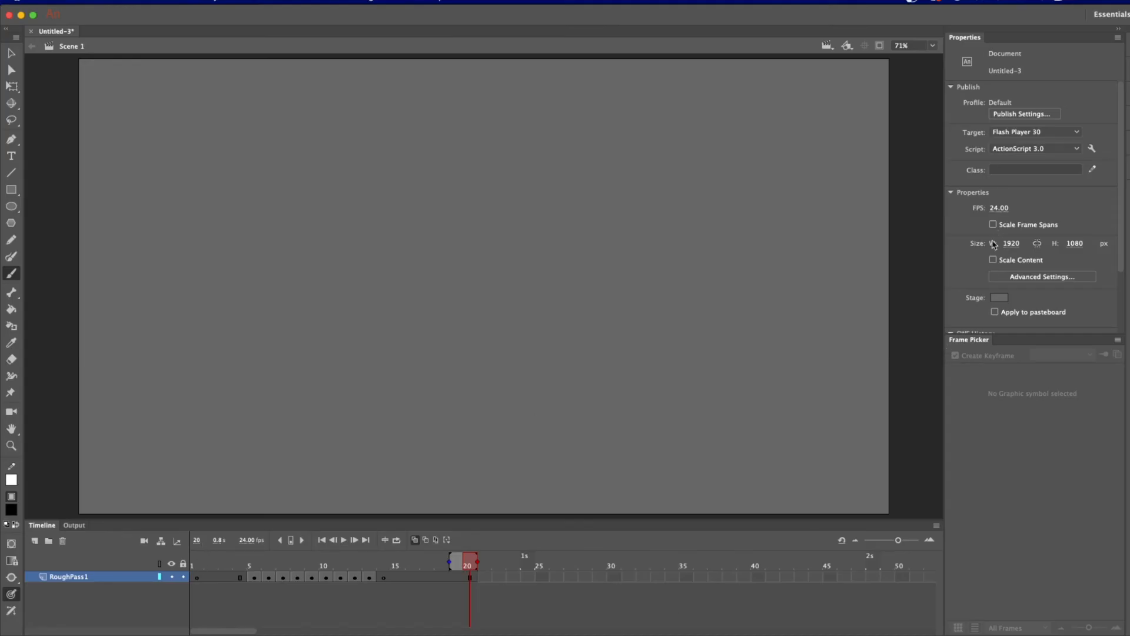
pyautogui.click(1000, 209)
pyautogui.press('Return')
# Step: Replay the lightning animation from frame 1 to check its speed at 30 FPS
pyautogui.click(193, 566)
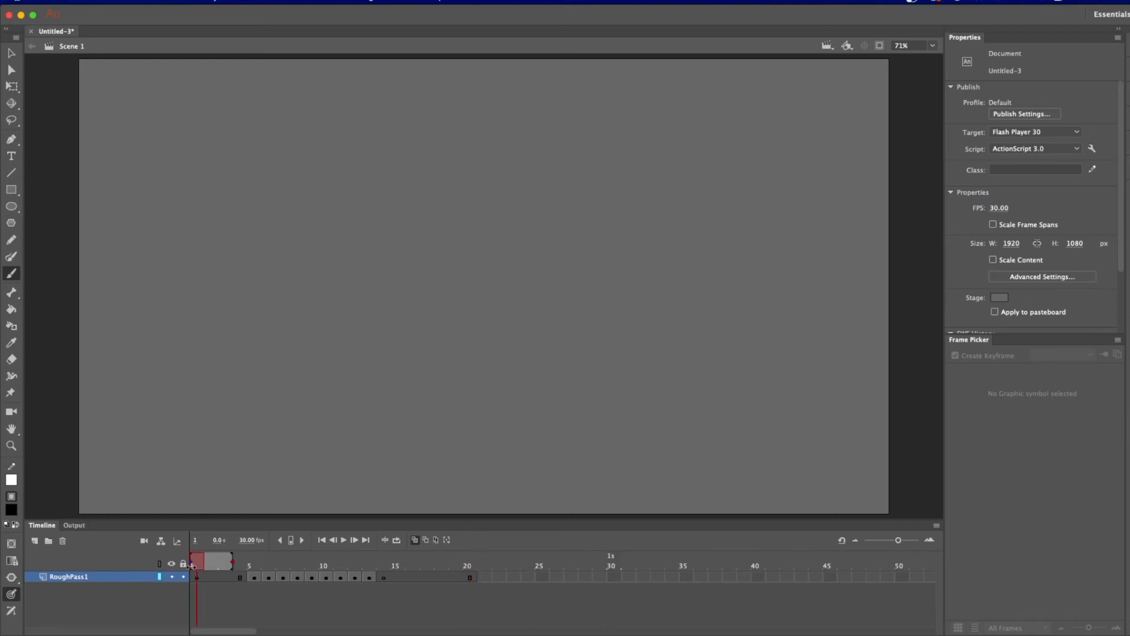
pyautogui.press('Return')
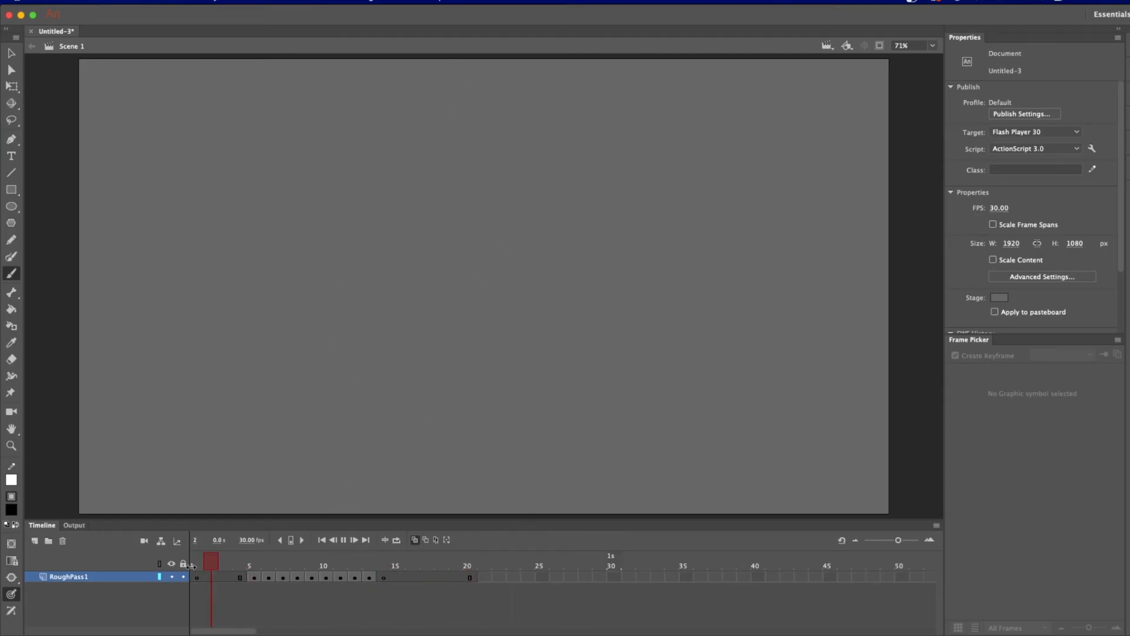
pyautogui.click(191, 565)
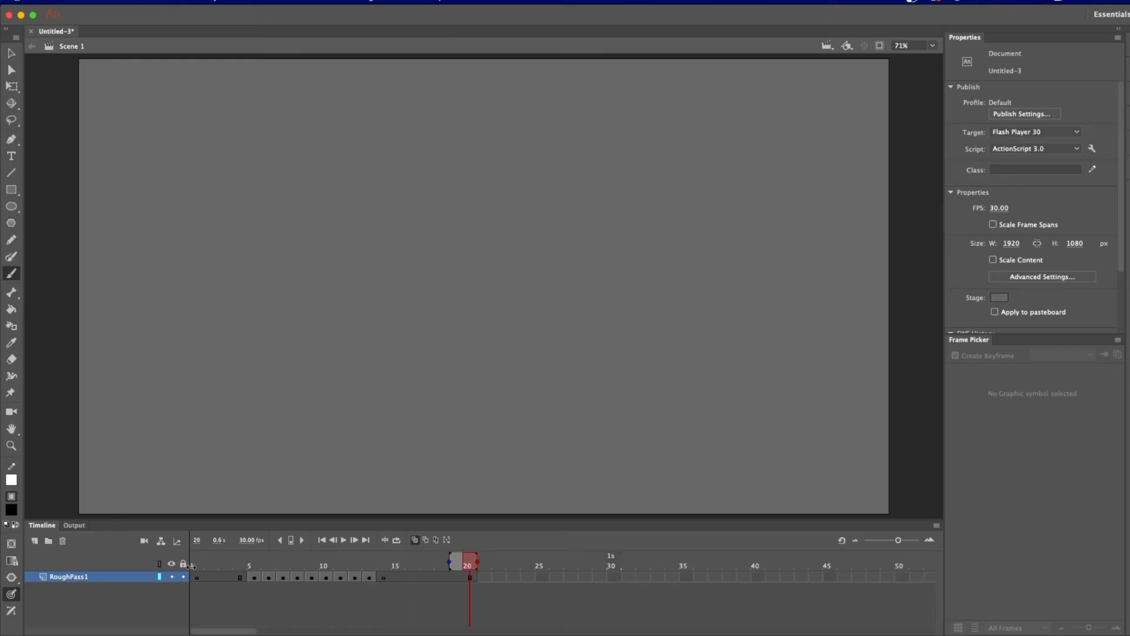
# Step: Set the document's frame rate to 15 FPS and play the lightning animation to check its speed
pyautogui.click(1000, 207)
pyautogui.write('15')
pyautogui.press('Return')
pyautogui.press('Return')
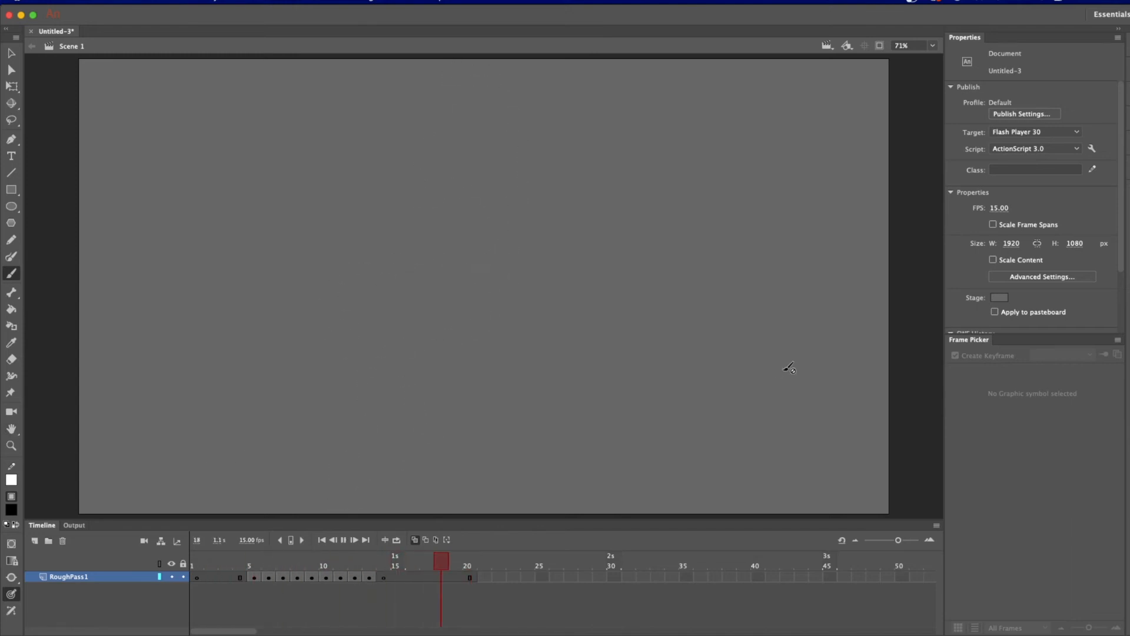
pyautogui.press('Return')
pyautogui.press('Return')
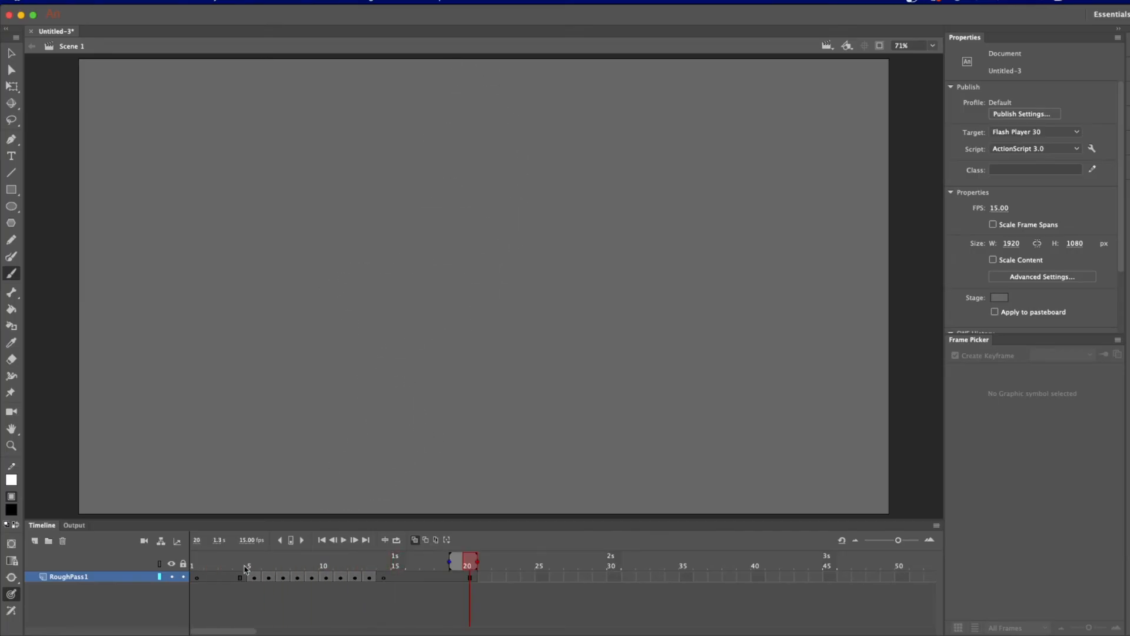
# Step: Add a Glow filter to frame 5 and make the glow colour light blue
pyautogui.click(255, 562)
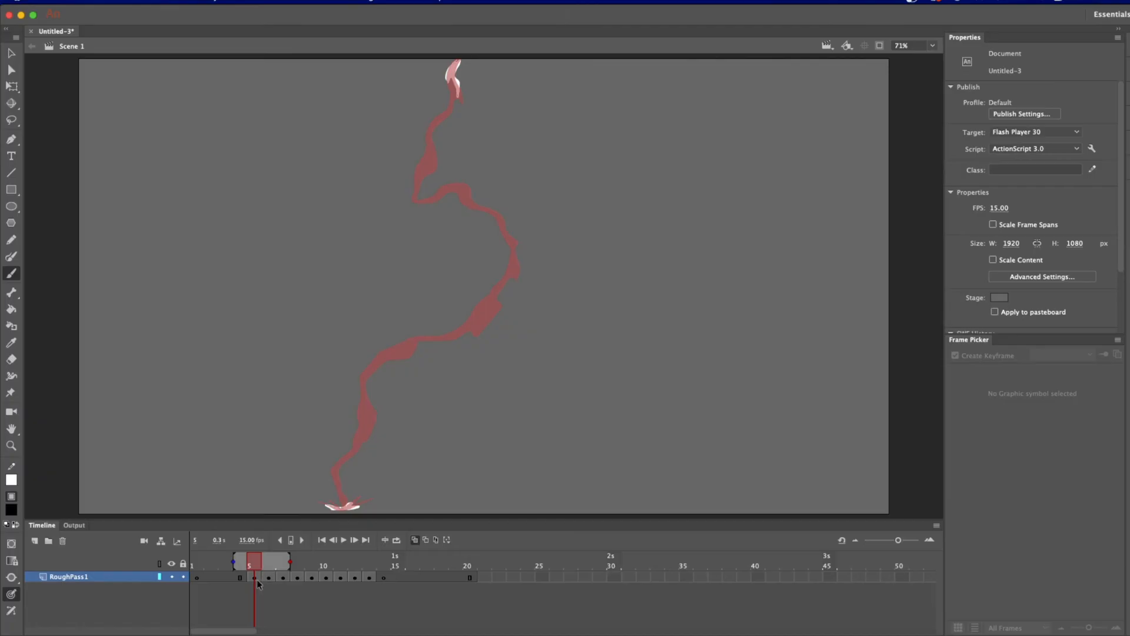
pyautogui.click(256, 578)
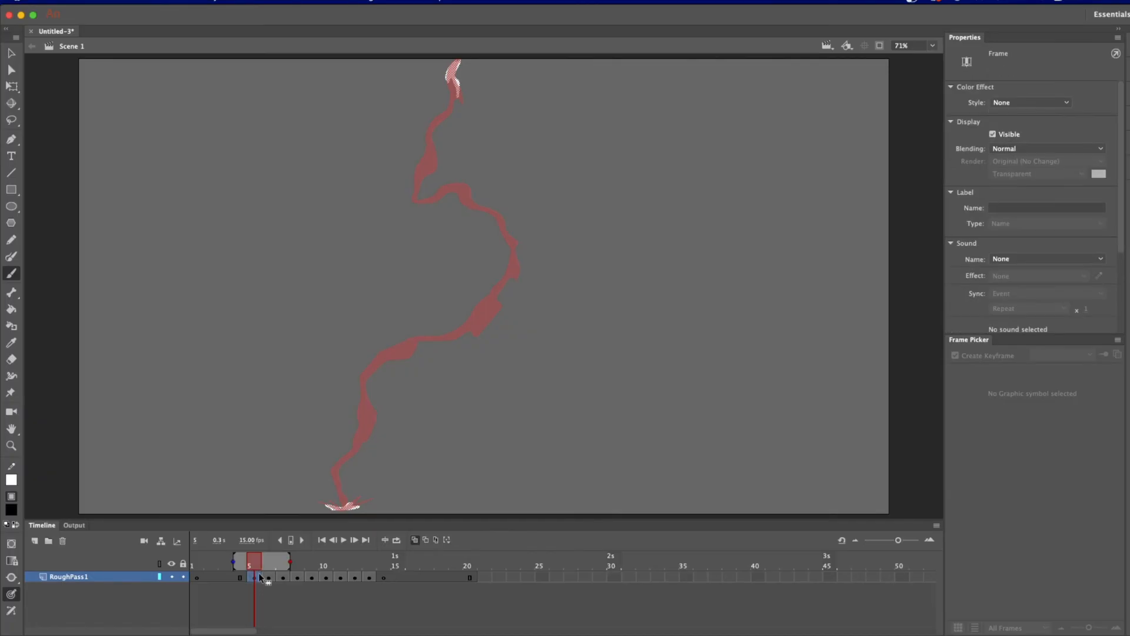
pyautogui.scroll(-4, 1112, 176)
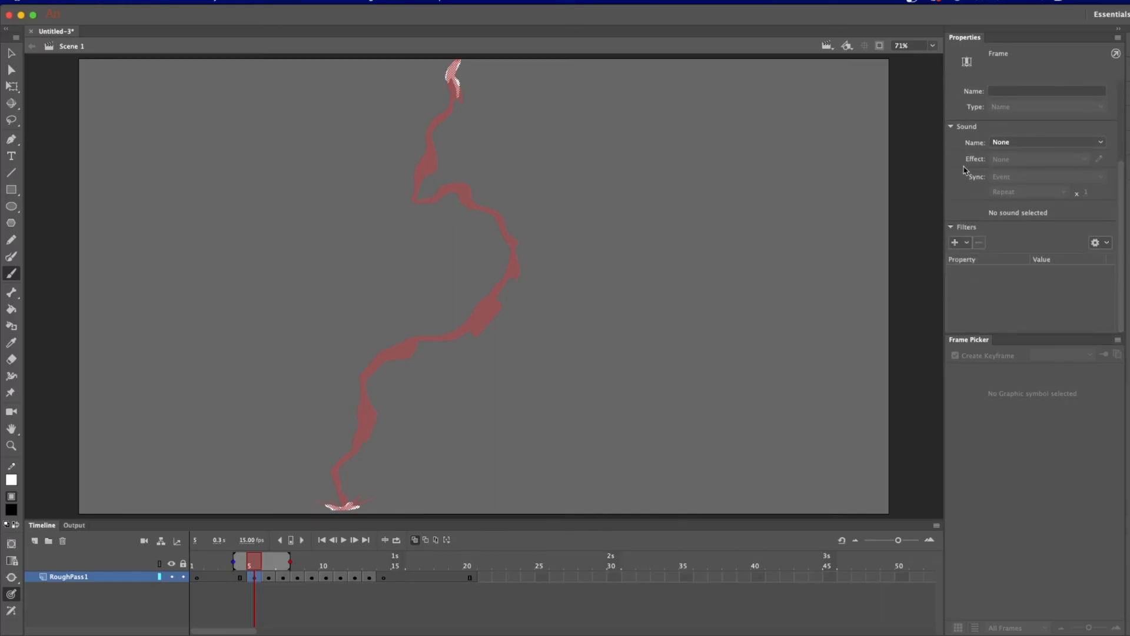
pyautogui.click(965, 243)
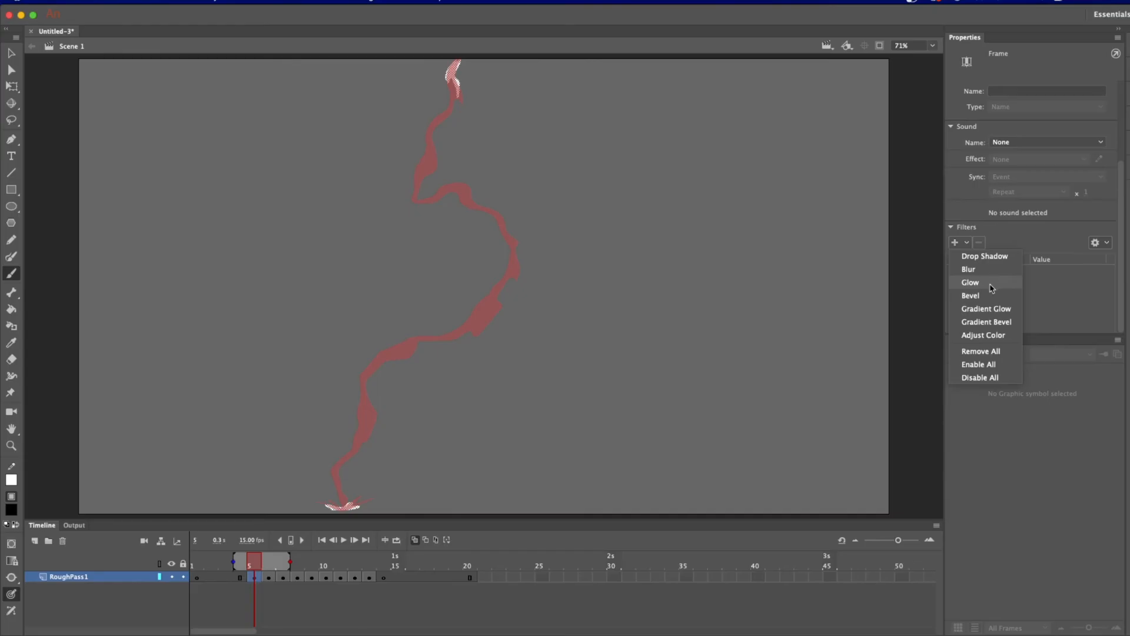
pyautogui.click(990, 283)
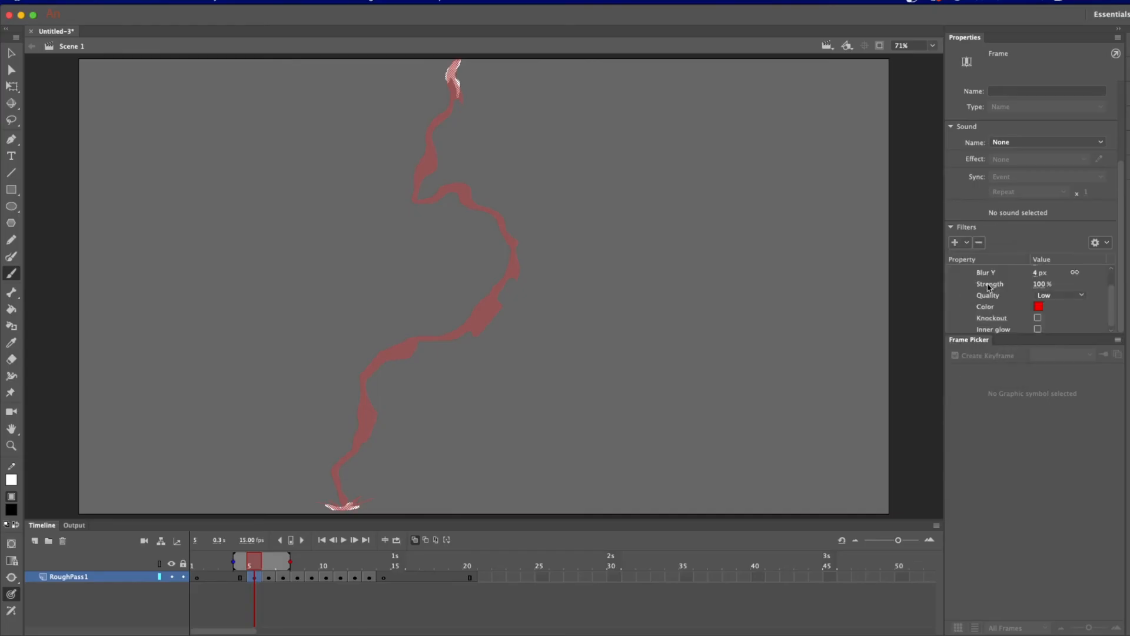
pyautogui.click(1038, 308)
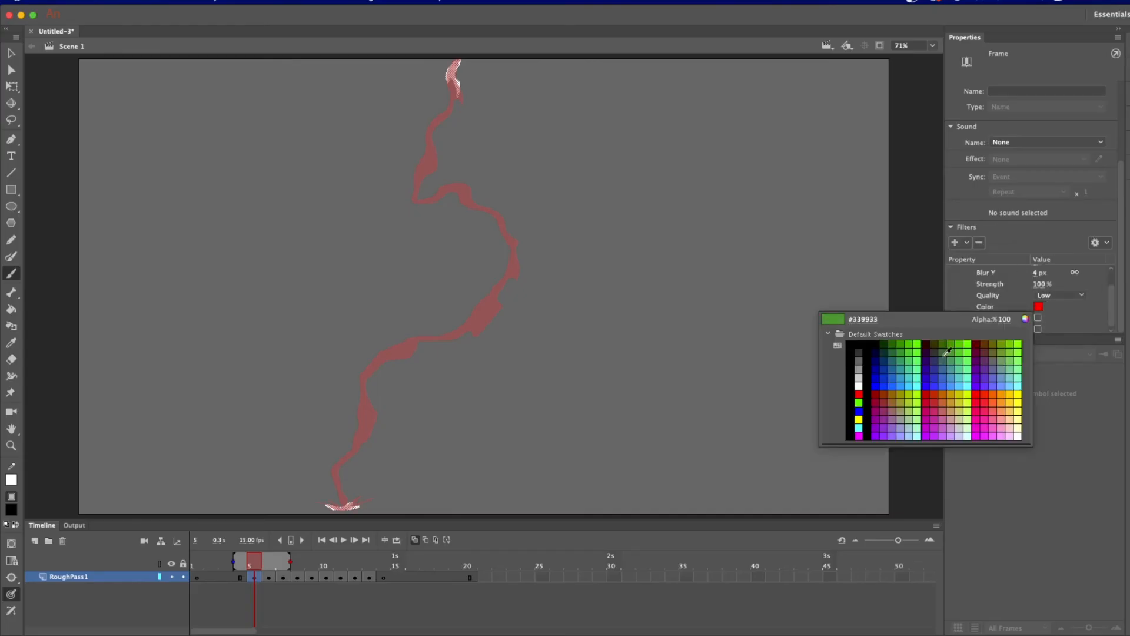
pyautogui.click(901, 385)
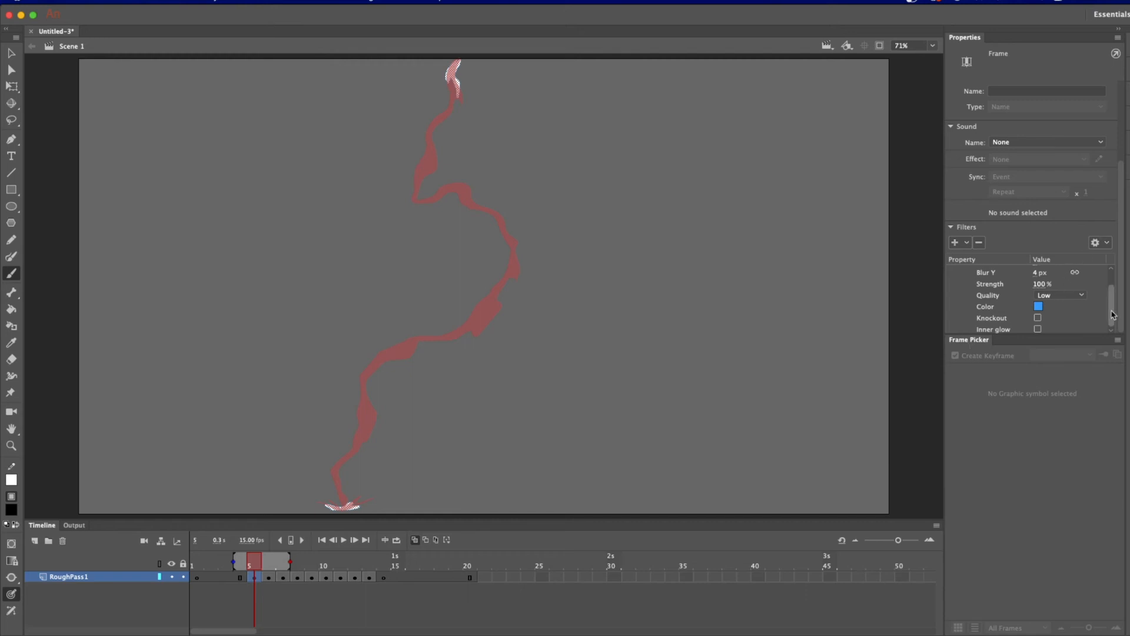
# Step: Set the glow's Blur X and Blur Y to 47 px and turn off onion skinning
pyautogui.scroll(2, 1058, 289)
pyautogui.moveTo(1036, 283)
pyautogui.mouseDown()
pyautogui.moveTo(1074, 282)
pyautogui.moveTo(1063, 284)
pyautogui.mouseUp()
pyautogui.click(416, 538)
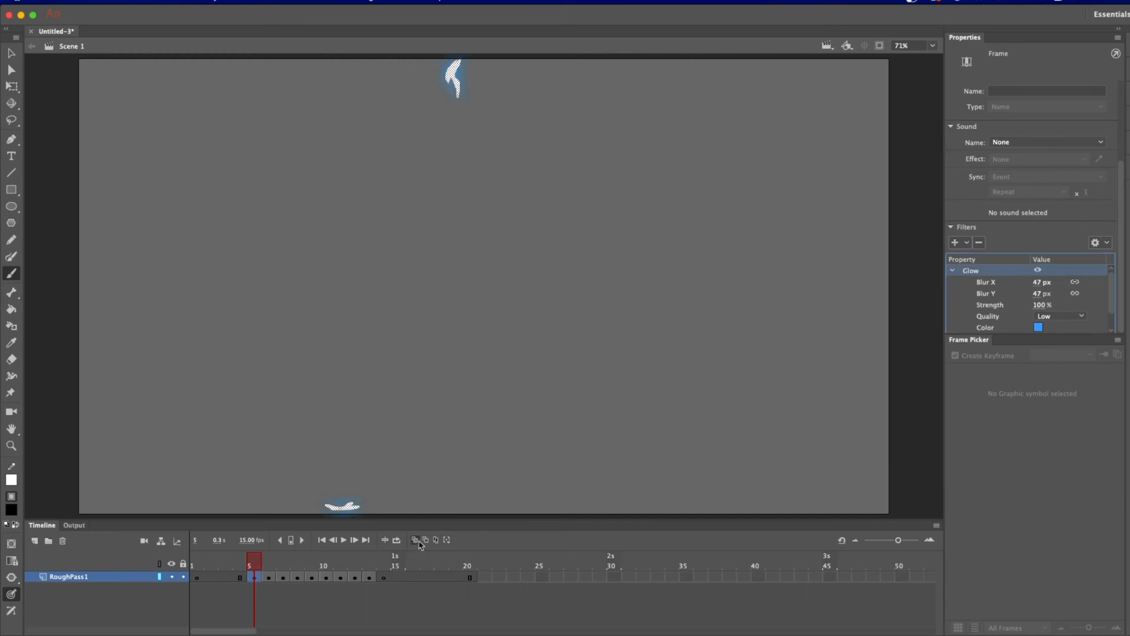
pyautogui.press('v')
pyautogui.click(545, 339)
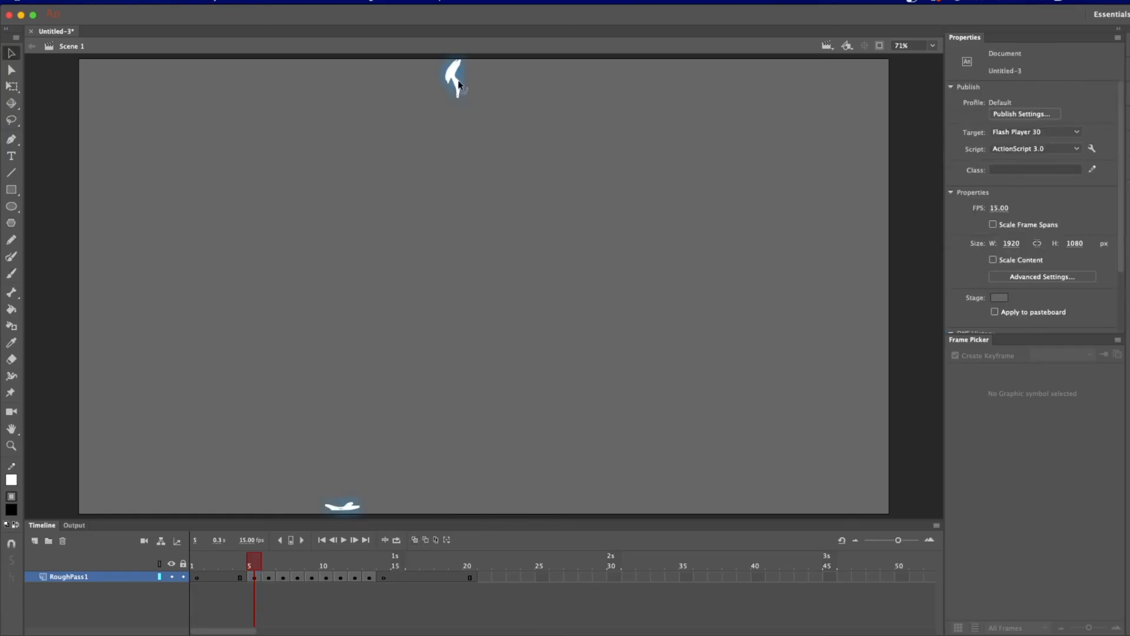
# Step: Inspect the glow around the upper bolt tip on frame 5 and set its strength to 105%
pyautogui.press('super+equal')
pyautogui.press('super+equal')
pyautogui.moveTo(494, 151)
pyautogui.mouseDown()
pyautogui.moveTo(524, 255)
pyautogui.moveTo(560, 497)
pyautogui.mouseUp()
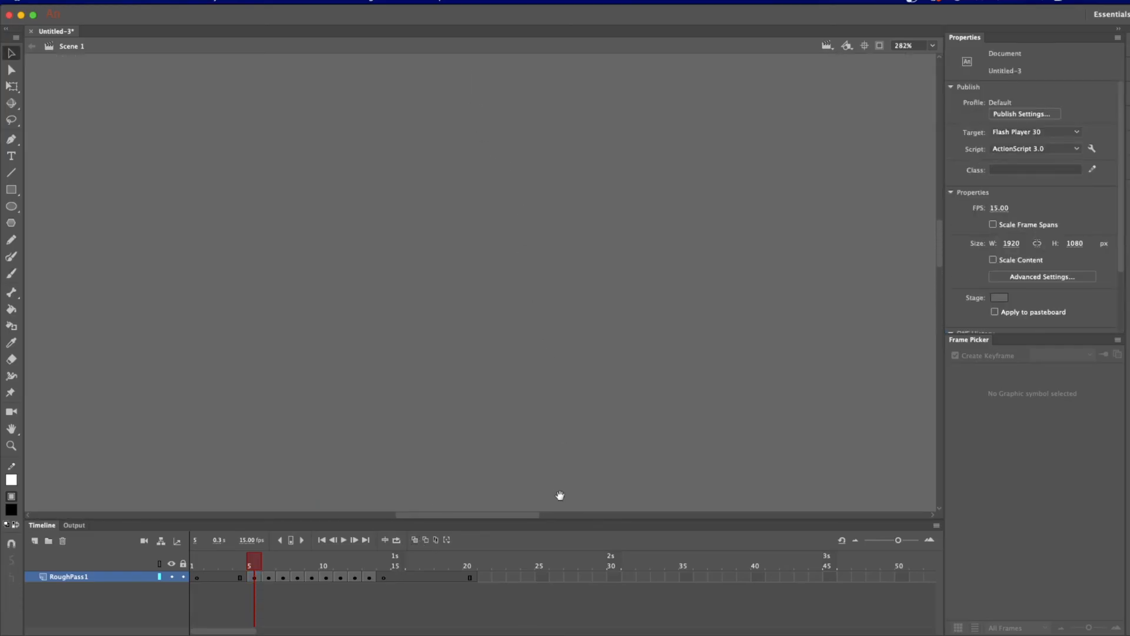
pyautogui.moveTo(519, 216); pyautogui.dragTo(552, 489)
pyautogui.moveTo(552, 271); pyautogui.dragTo(528, 452)
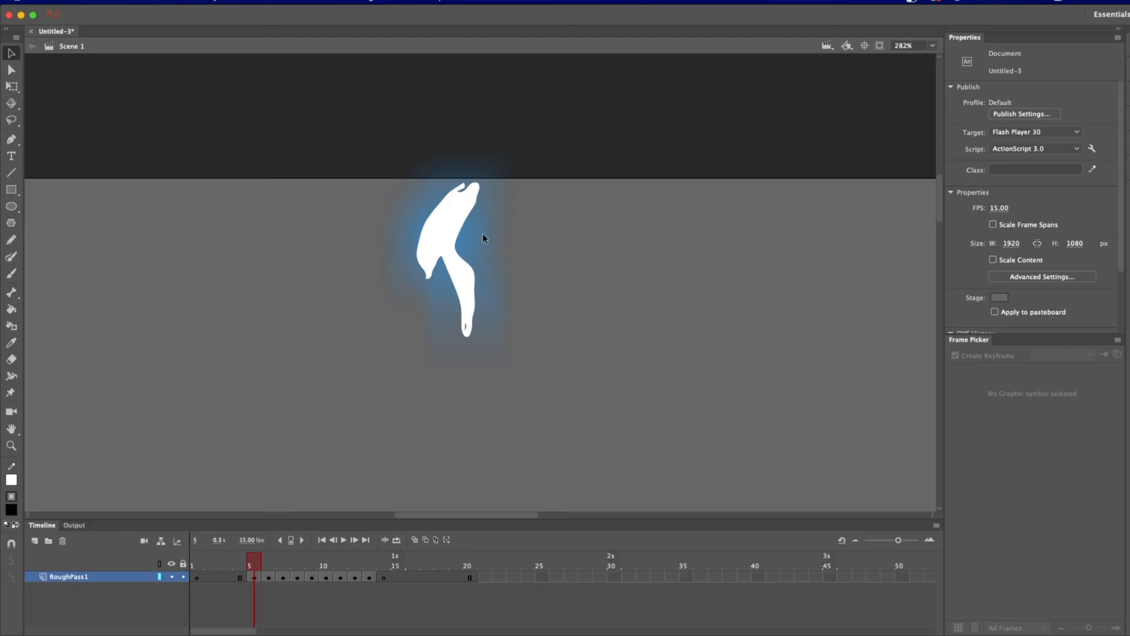
pyautogui.scroll(-3, 1000, 282)
pyautogui.click(256, 577)
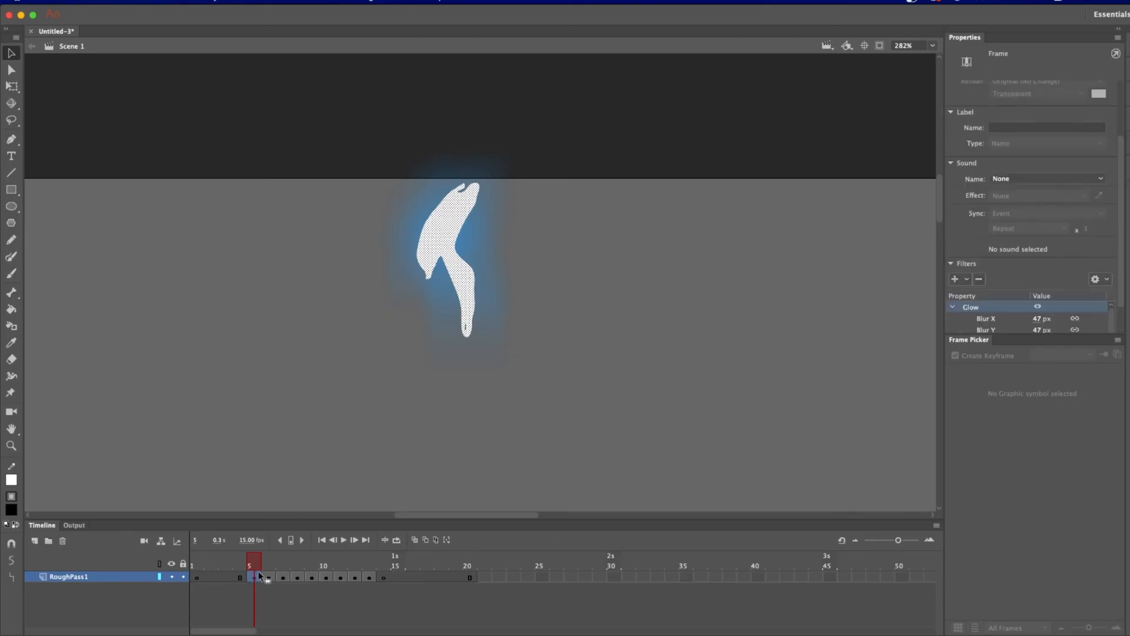
pyautogui.scroll(-2, 1037, 313)
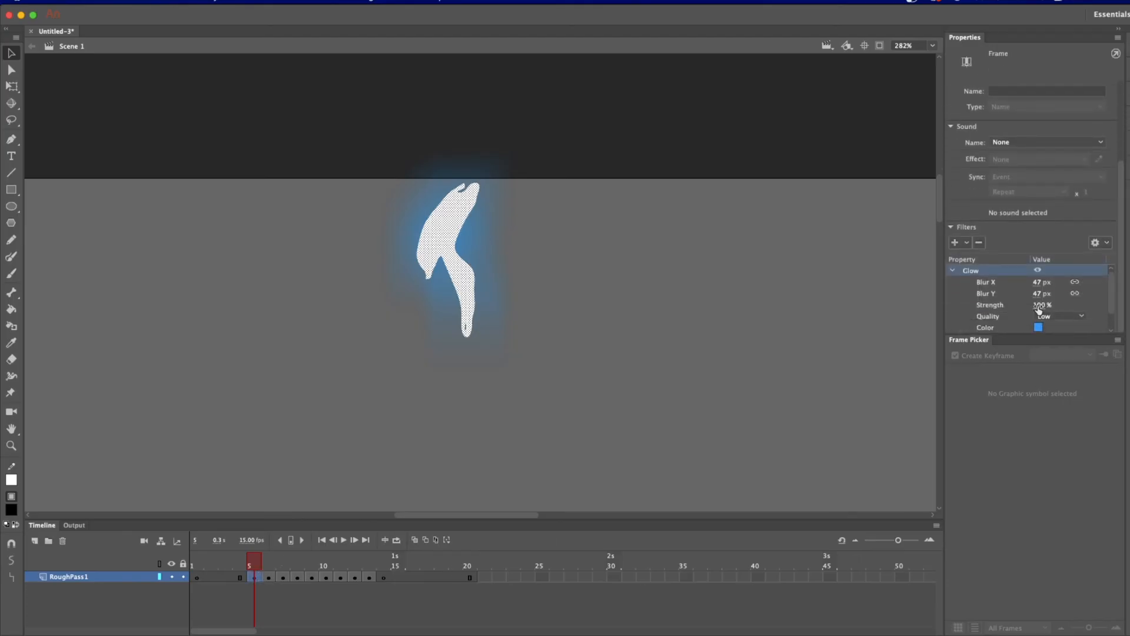
pyautogui.moveTo(1039, 306); pyautogui.dragTo(1007, 311)
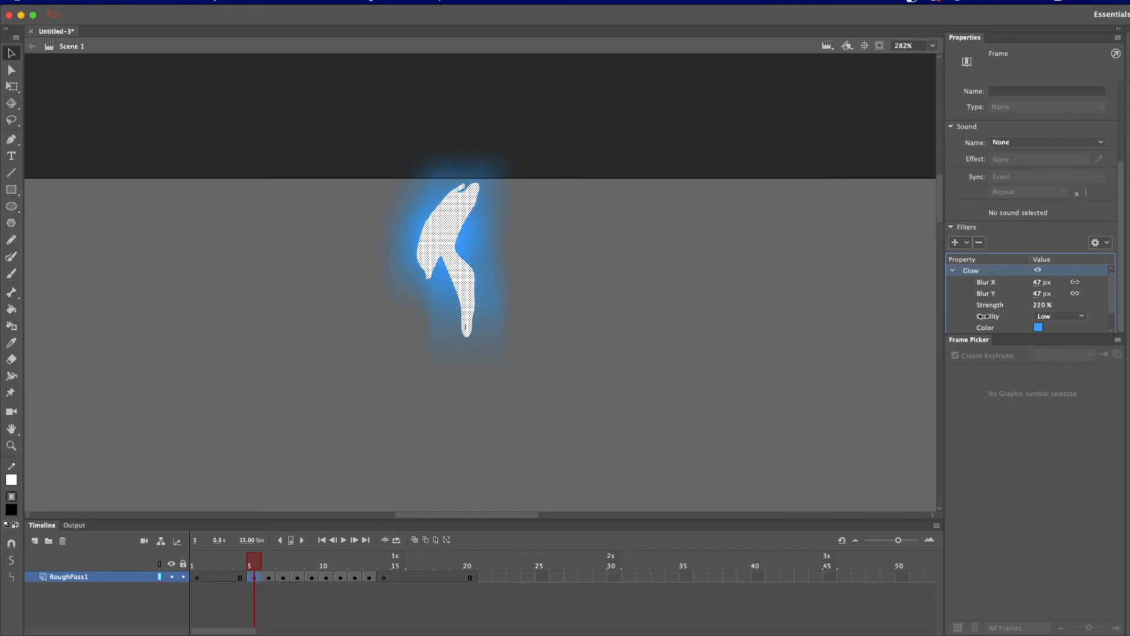
# Step: Copy the Glow filter from frame 5 and paste it onto frames 6 to 13
pyautogui.click(1107, 243)
pyautogui.click(1089, 268)
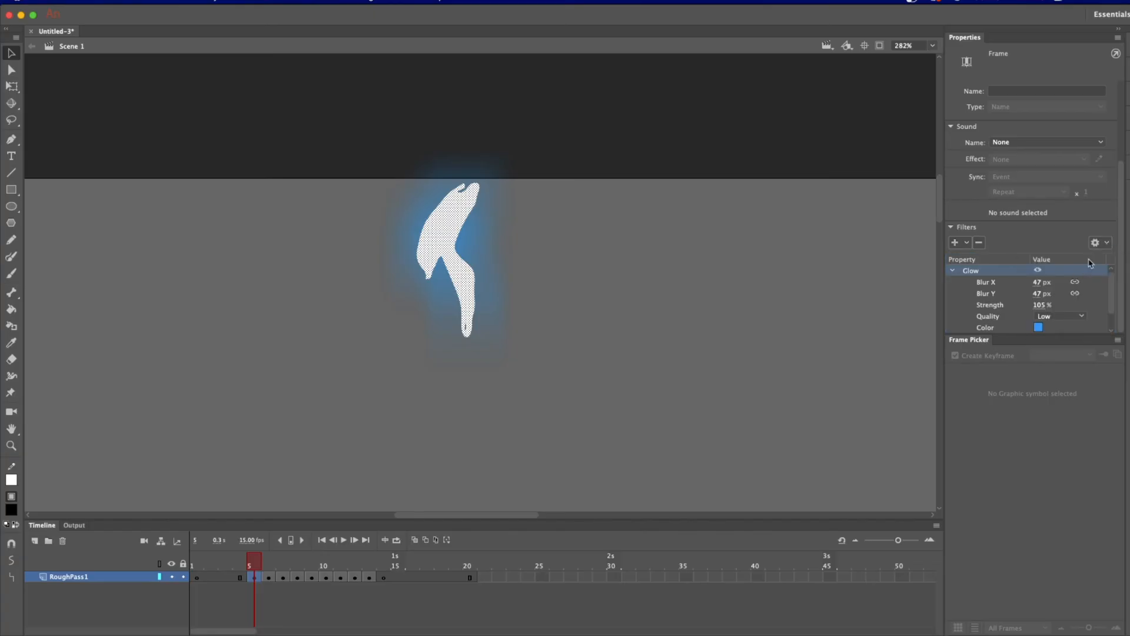
pyautogui.click(268, 578)
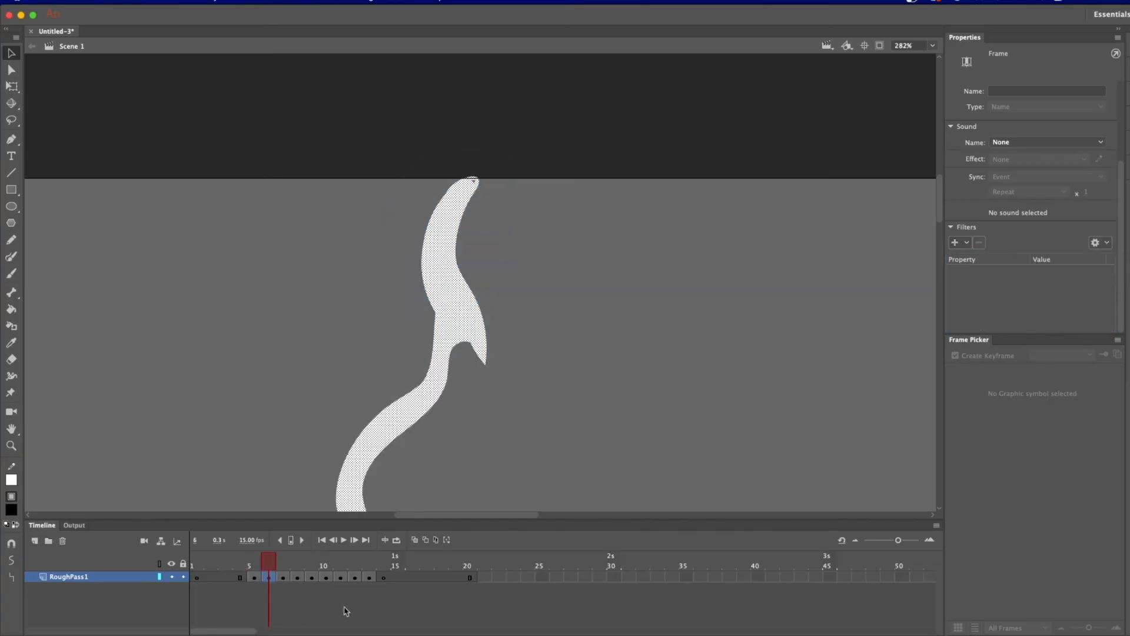
pyautogui.keyDown('shift'); pyautogui.click(371, 578); pyautogui.keyUp('shift')
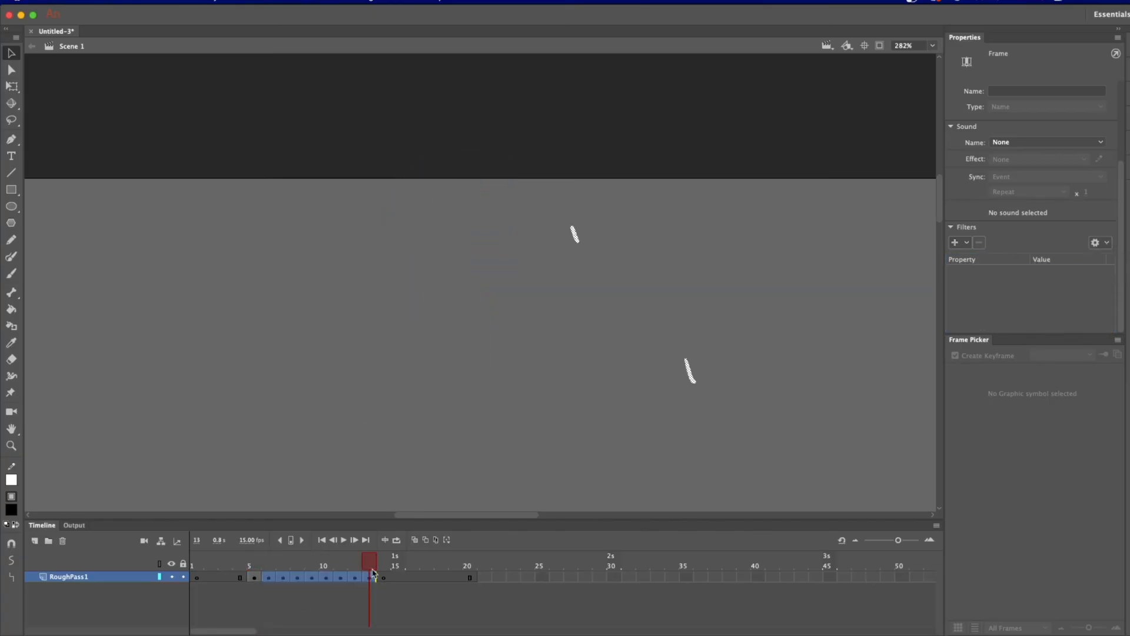
pyautogui.click(1107, 244)
pyautogui.click(1080, 283)
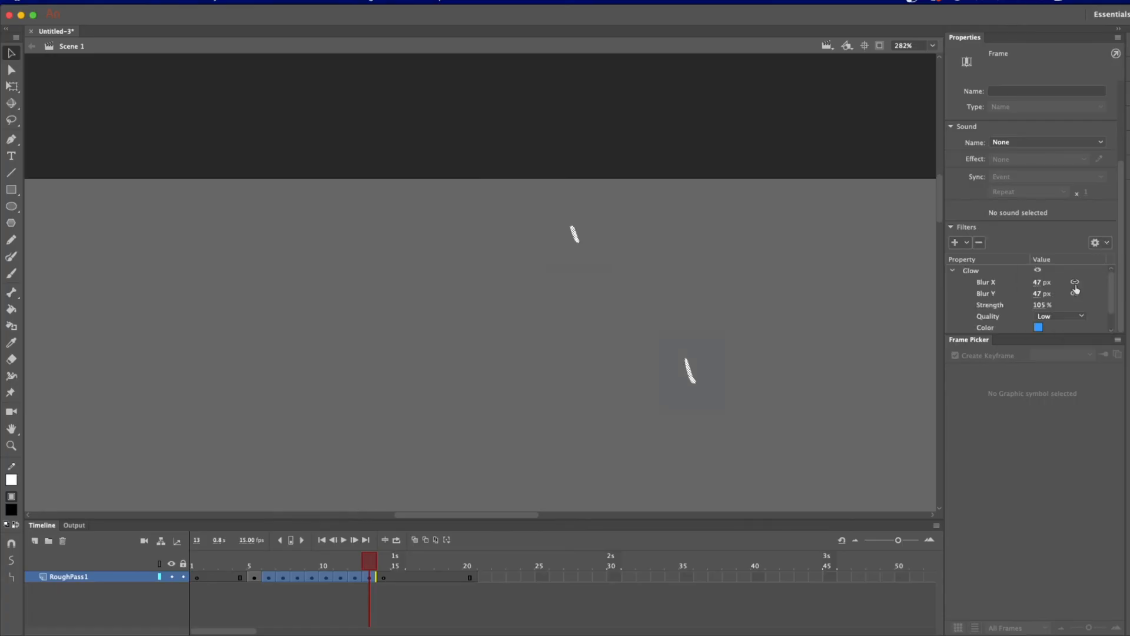
# Step: Play the glowing lightning from frame 4 with the whole stage in view and step through frames 5 to 10
pyautogui.moveTo(370, 567)
pyautogui.mouseDown()
pyautogui.moveTo(252, 569)
pyautogui.moveTo(285, 566)
pyautogui.moveTo(289, 550)
pyautogui.mouseUp()
pyautogui.press('super+minus')
pyautogui.press('super+minus')
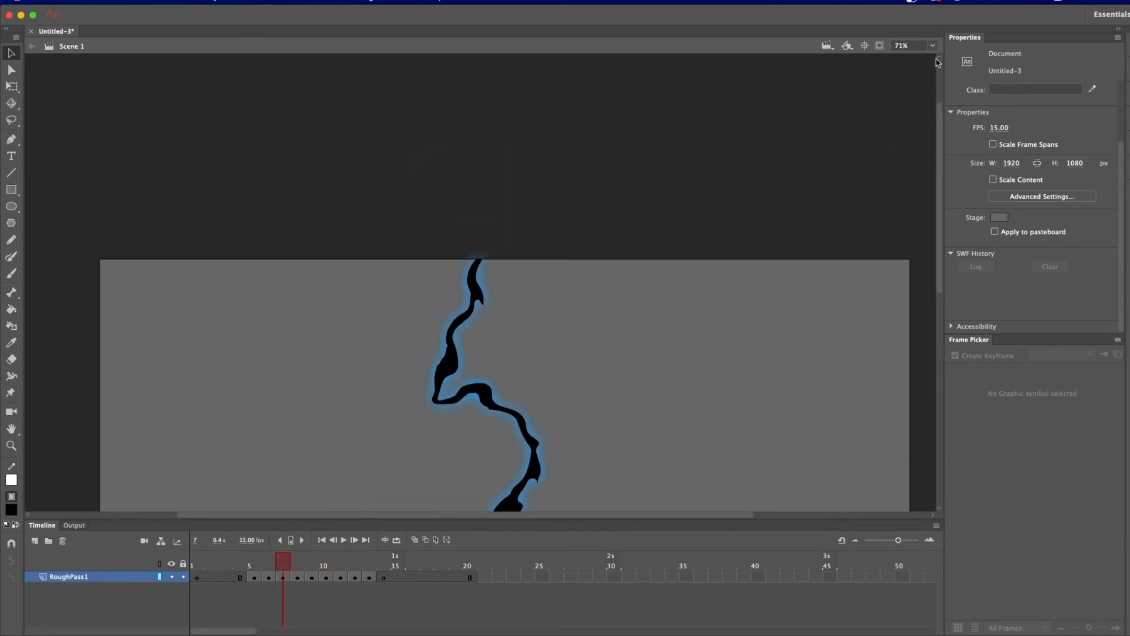
pyautogui.click(932, 45)
pyautogui.click(941, 66)
pyautogui.click(240, 574)
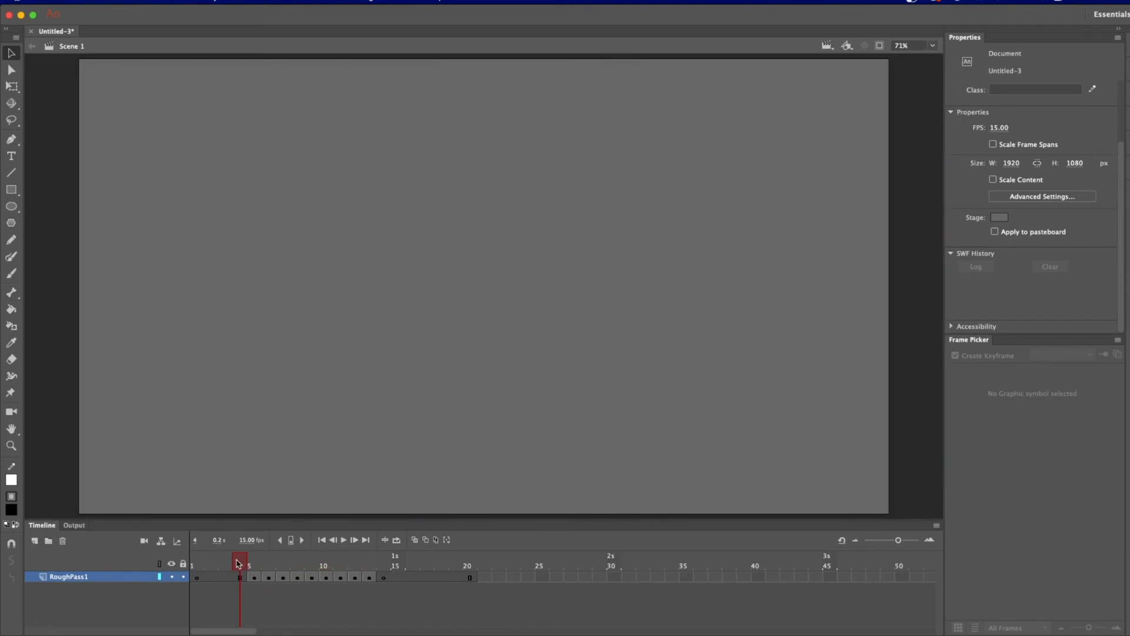
pyautogui.press('Return')
pyautogui.moveTo(266, 571); pyautogui.dragTo(258, 532)
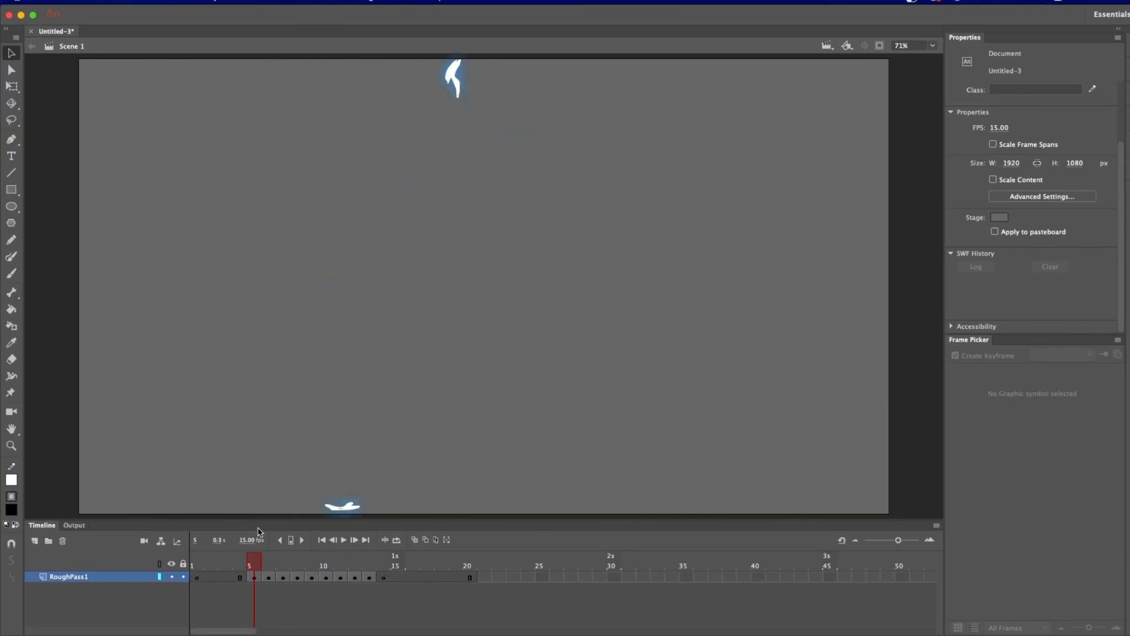
pyautogui.press('.')
pyautogui.press('.')
pyautogui.press('.')
pyautogui.press('.')
pyautogui.press('.')
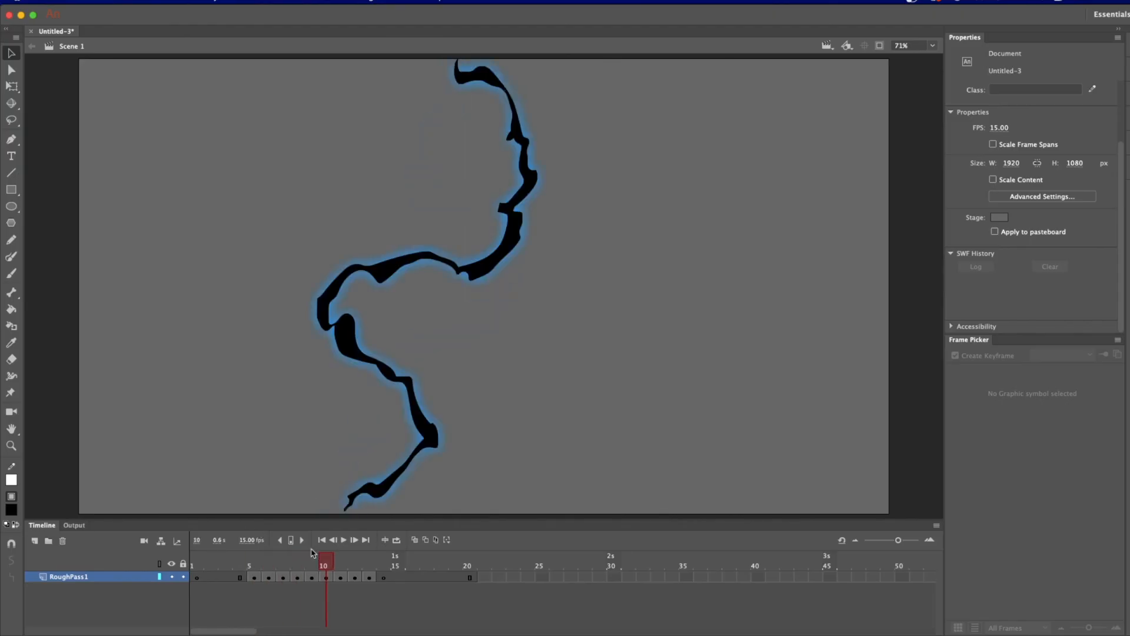
# Step: Insert a blank keyframe on frame 9 and set the Brush tool's fill to white
pyautogui.click(295, 581)
pyautogui.press('F7')
pyautogui.click(297, 581)
pyautogui.press('F5')
pyautogui.press('F7')
pyautogui.press('b')
pyautogui.click(11, 510)
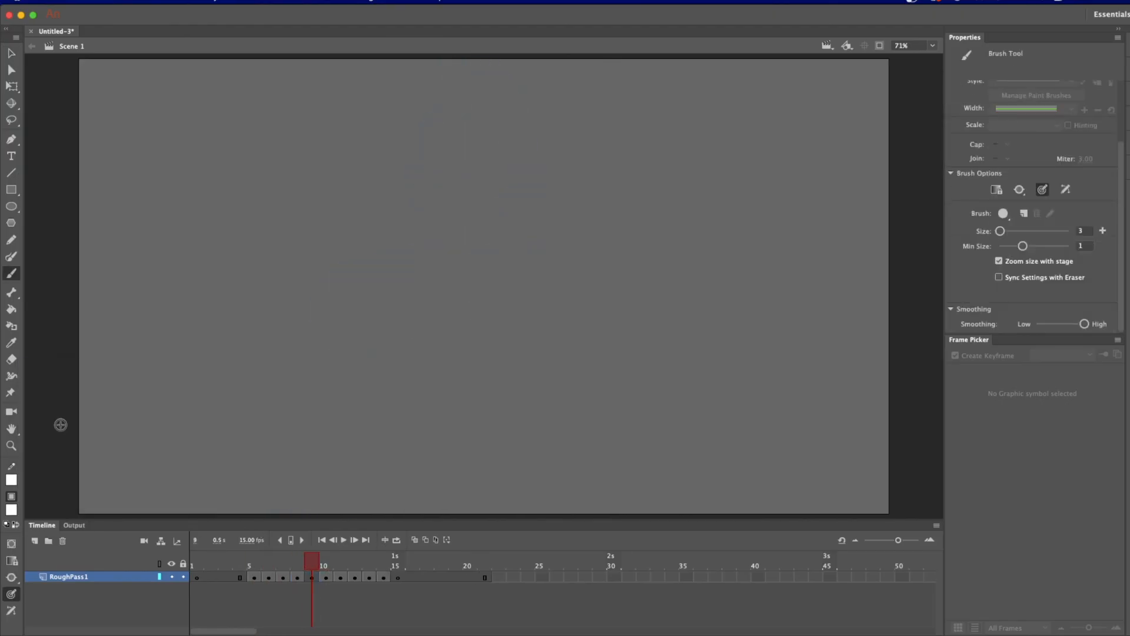
# Step: With onion skinning on, draw a jagged bolt down the full stage height on frame 9 and fill it white
pyautogui.click(414, 540)
pyautogui.moveTo(467, 65); pyautogui.dragTo(446, 216)
pyautogui.moveTo(430, 284); pyautogui.dragTo(344, 498)
pyautogui.moveTo(469, 61)
pyautogui.mouseDown()
pyautogui.moveTo(487, 245)
pyautogui.moveTo(346, 499)
pyautogui.moveTo(471, 51)
pyautogui.mouseUp()
pyautogui.press('k')
pyautogui.click(403, 407)
# Step: Trace the new bolt as a thin white line on a new blank keyframe at frame 10 and play the animation
pyautogui.click(313, 578)
pyautogui.press('F5')
pyautogui.press('F7')
pyautogui.press('b')
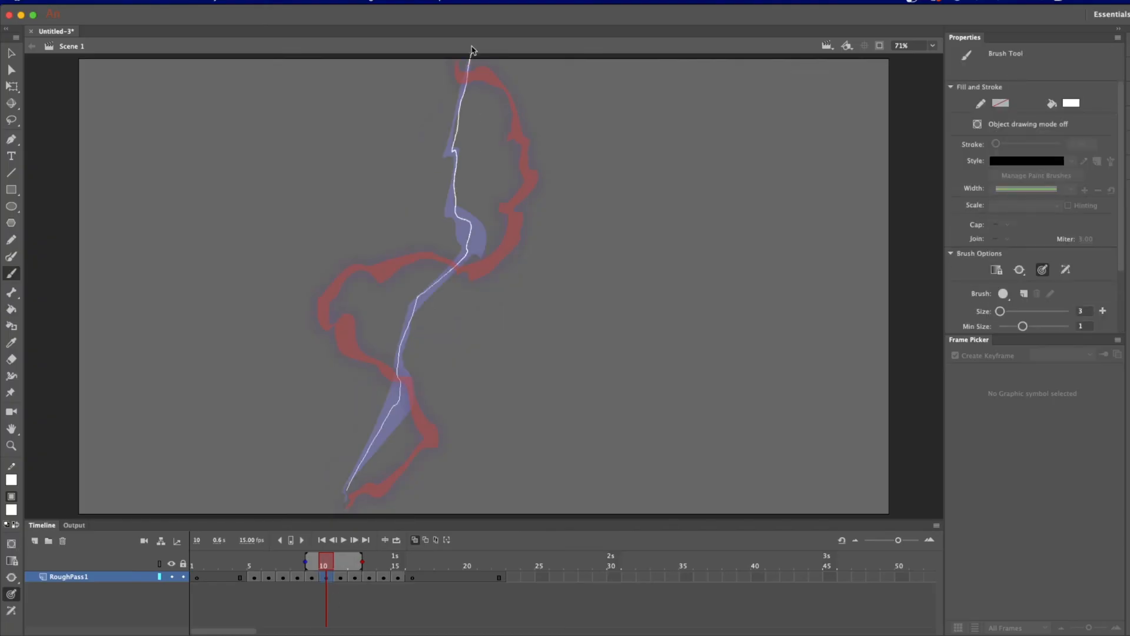
pyautogui.press('Return')
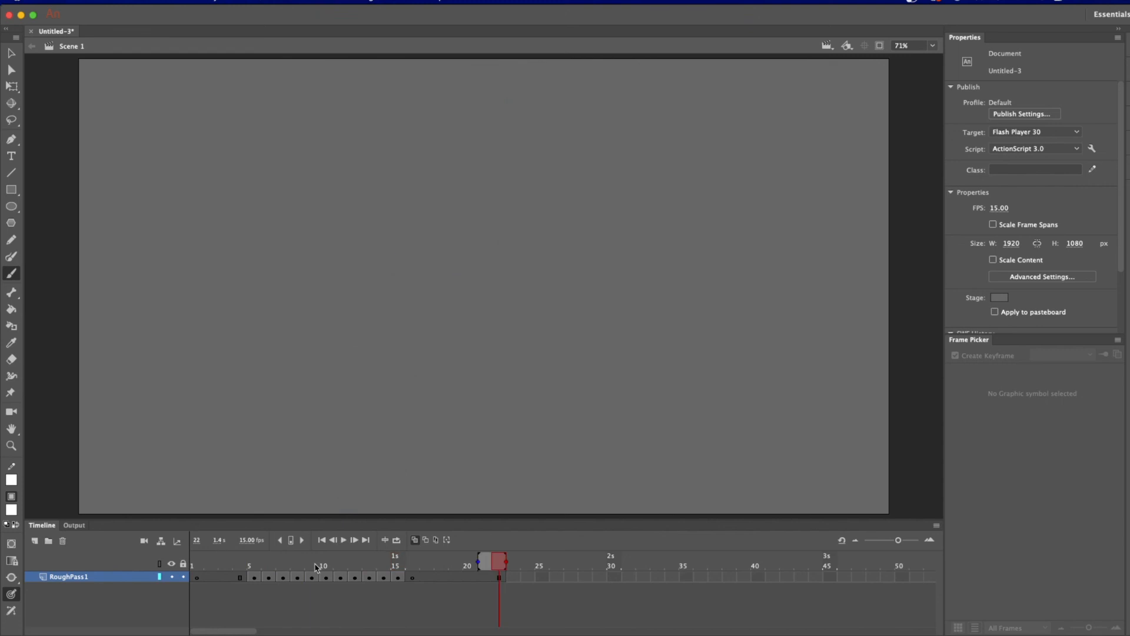
# Step: Insert an empty keyframe at frame 11 after the thin line and paste frame 9's bolt in place there
pyautogui.click(311, 566)
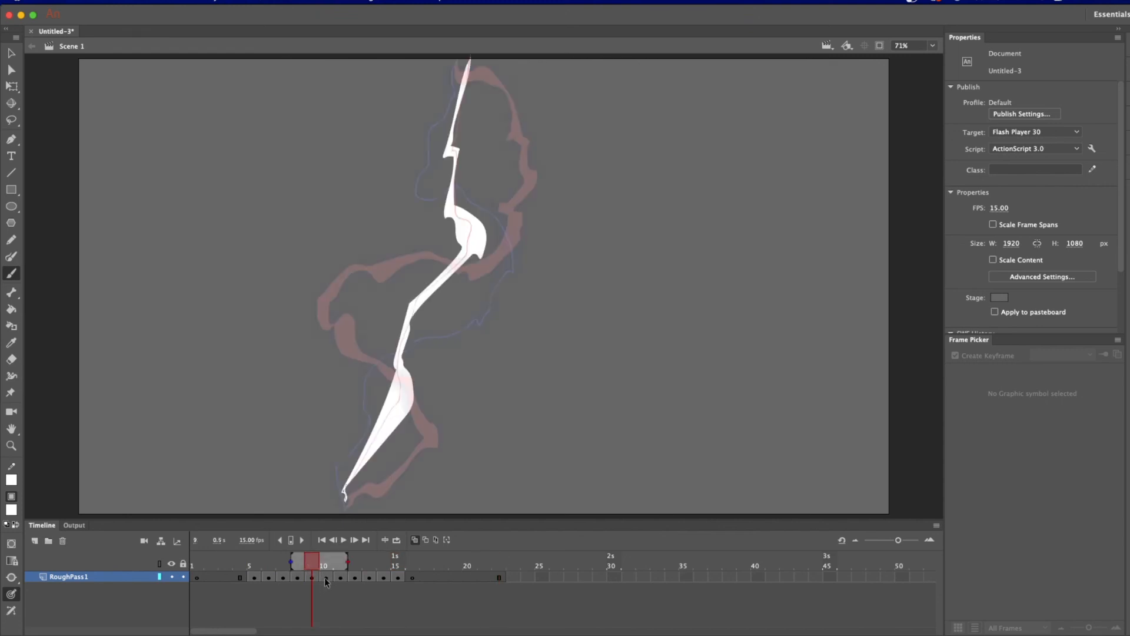
pyautogui.click(326, 578)
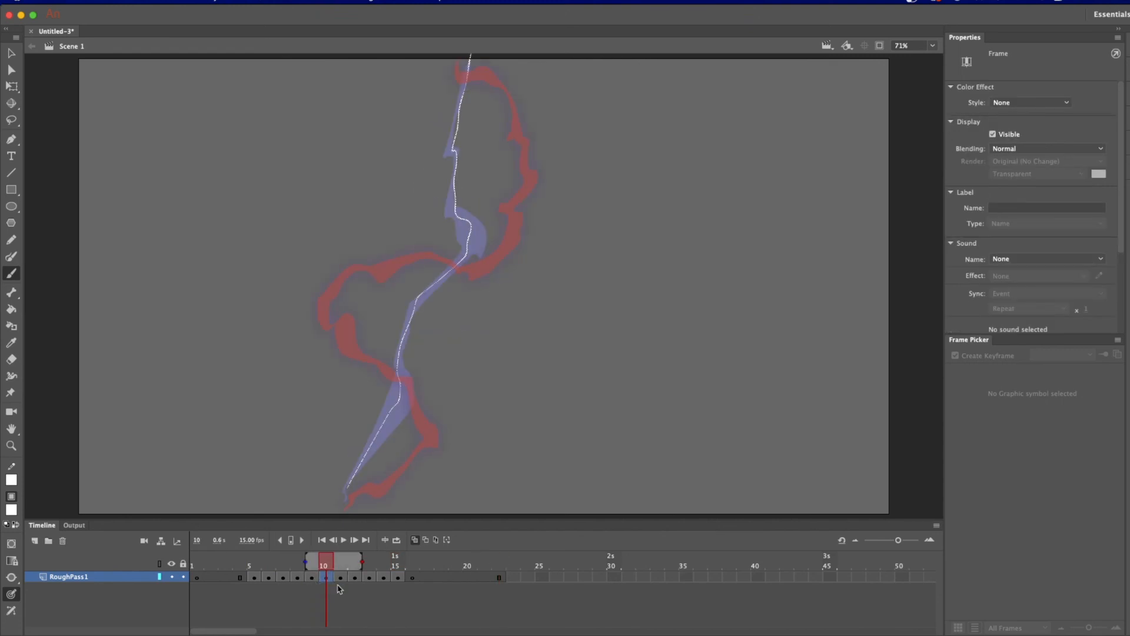
pyautogui.press('F5')
pyautogui.click(341, 579)
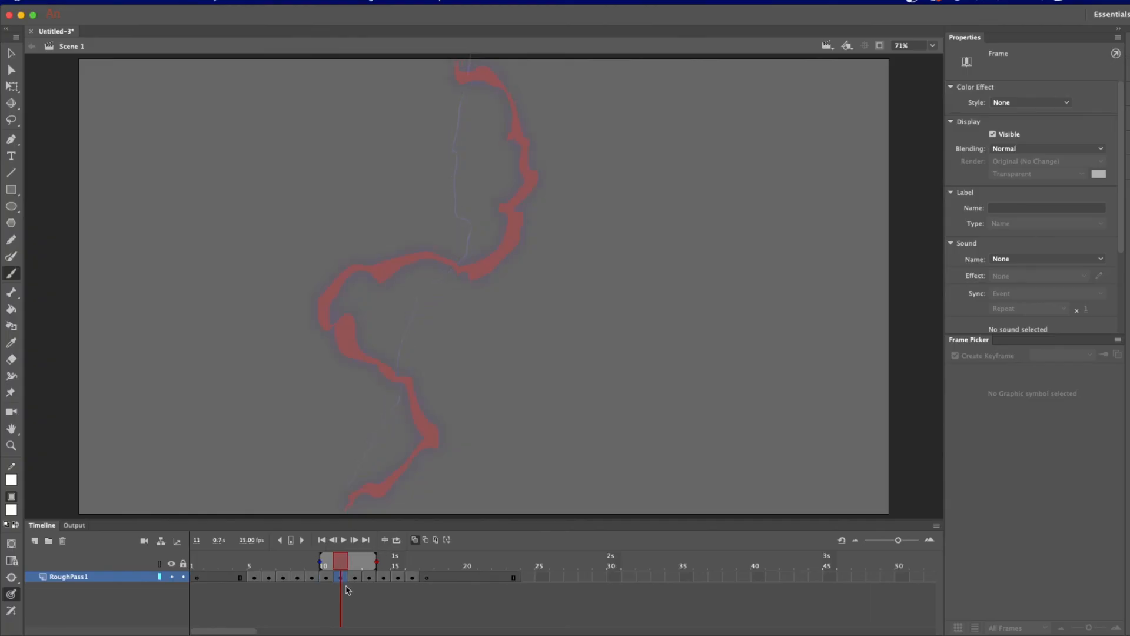
pyautogui.click(314, 579)
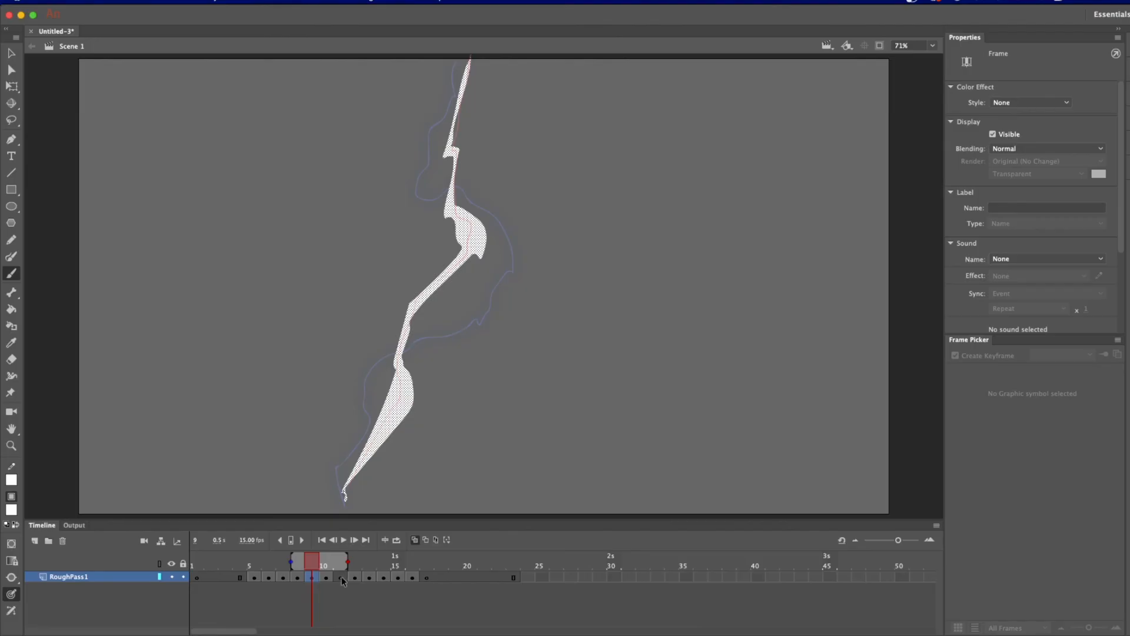
pyautogui.click(343, 579)
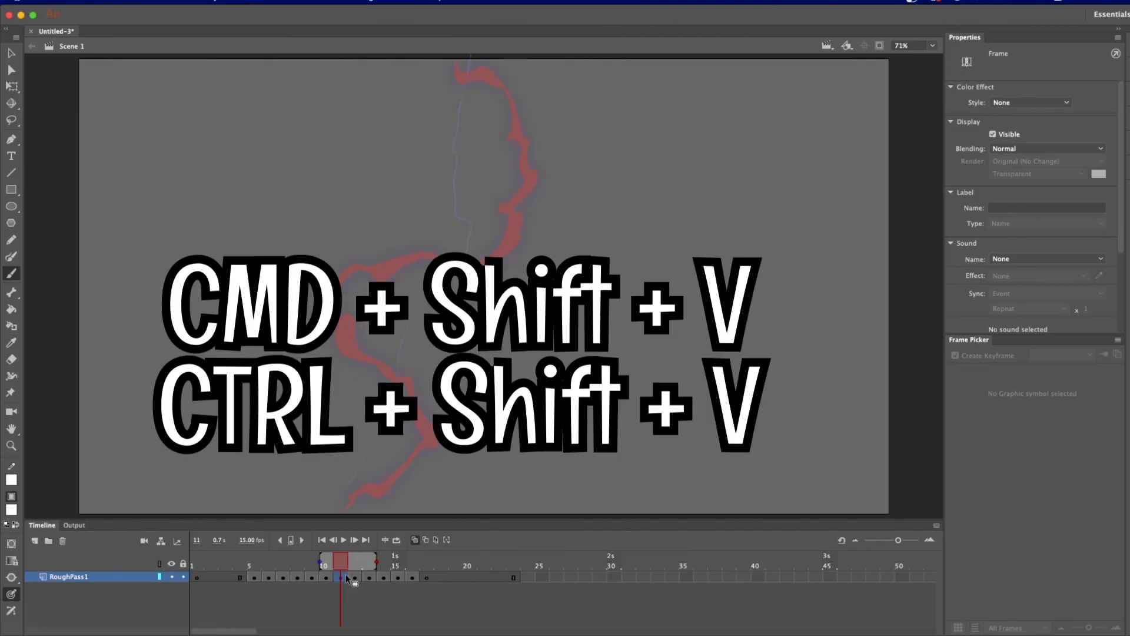
pyautogui.press('super+shift+v')
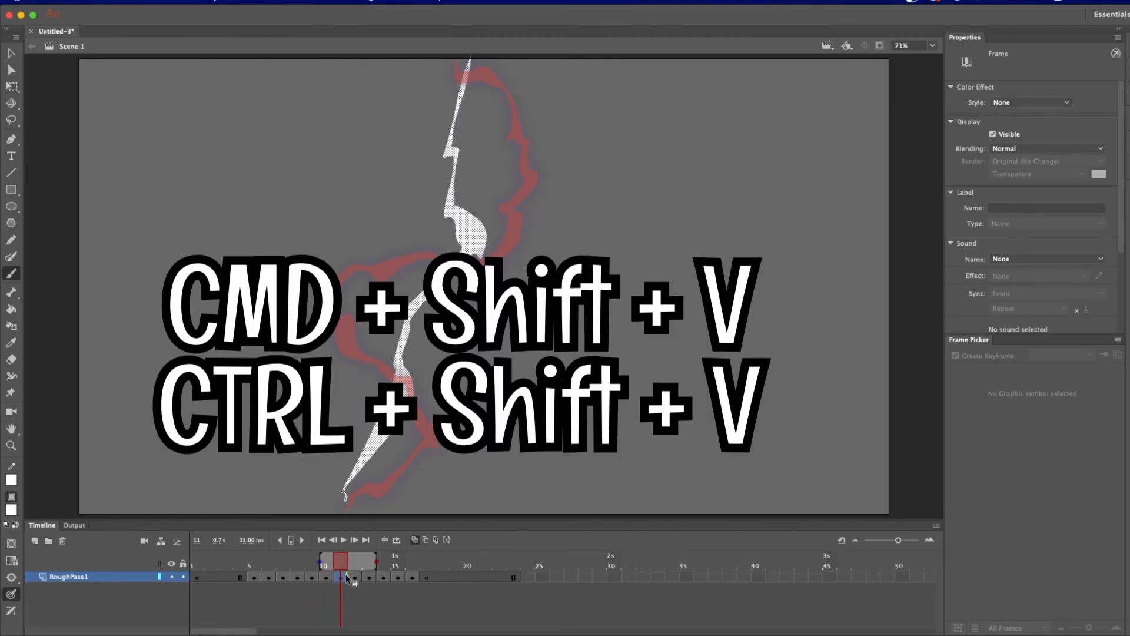
# Step: Fill the pasted bolt on frame 11 black and play the animation from frame 5
pyautogui.click(11, 511)
pyautogui.click(66, 383)
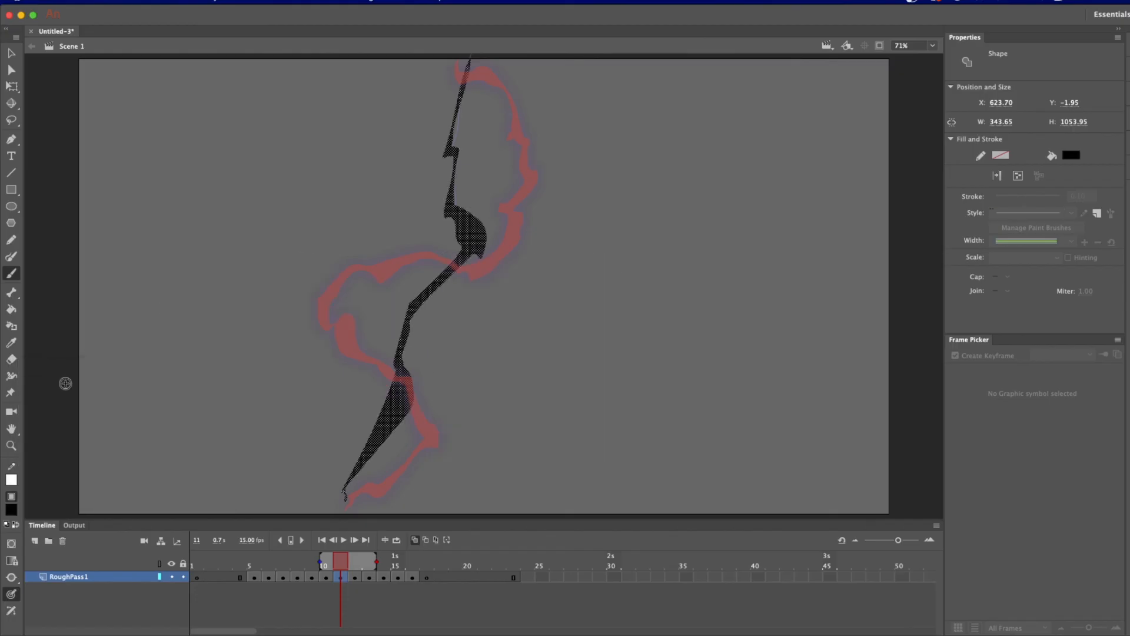
pyautogui.click(252, 565)
pyautogui.press('Return')
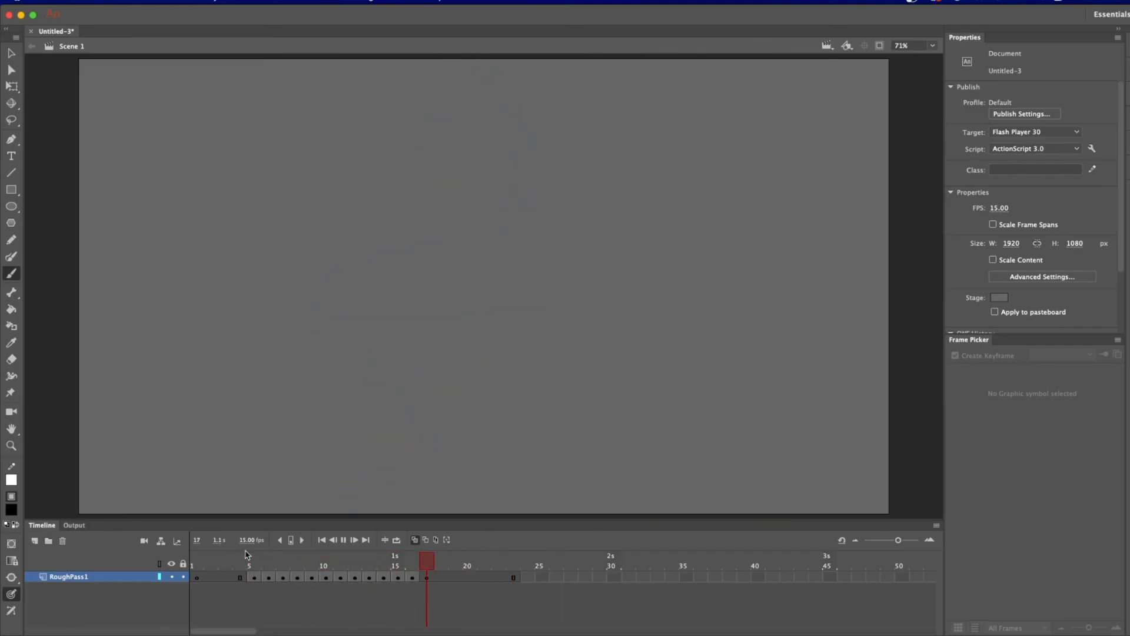
# Step: Turn off onion skinning and insert an empty keyframe at frame 9, right after the first bolt's thin white line
pyautogui.click(273, 579)
pyautogui.click(286, 579)
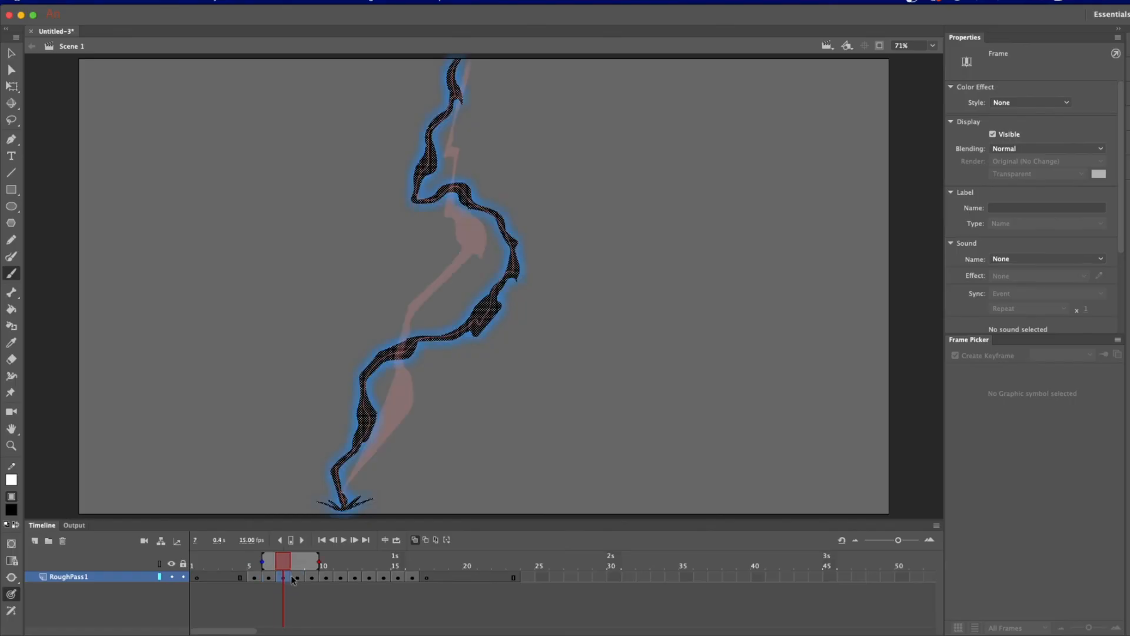
pyautogui.click(298, 579)
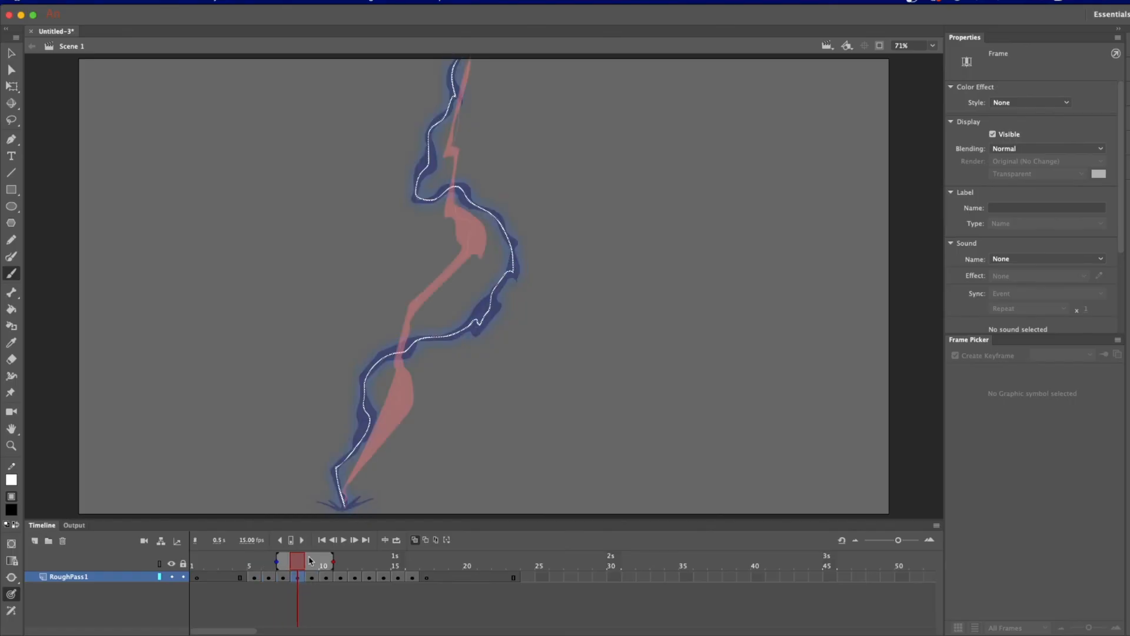
pyautogui.click(416, 539)
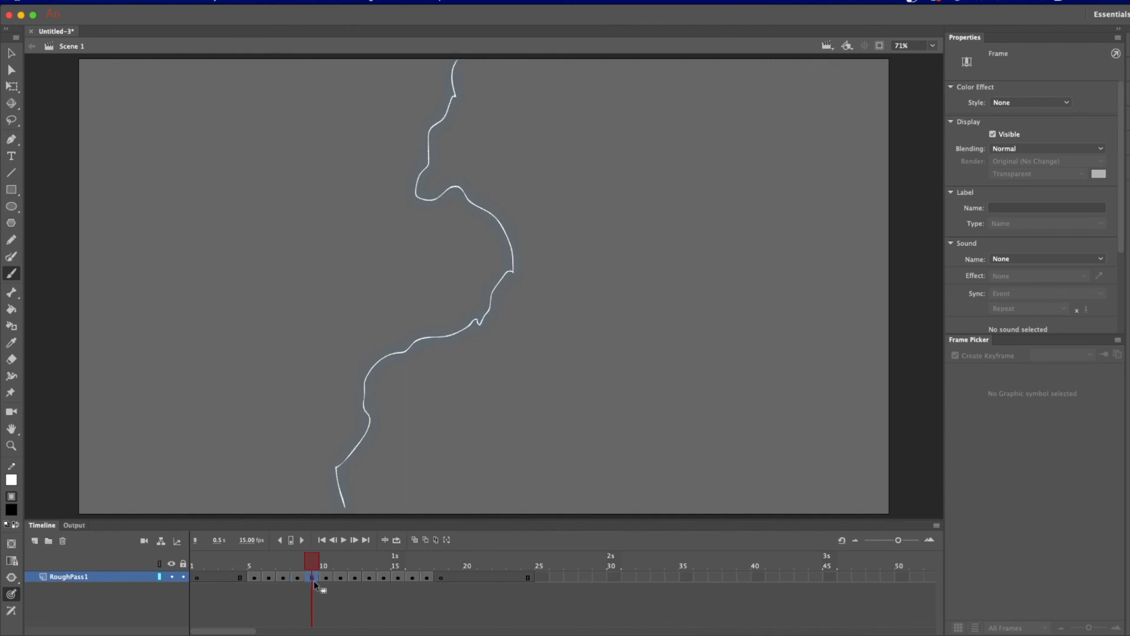
pyautogui.press('Delete')
# Step: Extend the black second bolt on frame 12 by one frame and make frame 13 an empty keyframe
pyautogui.click(354, 568)
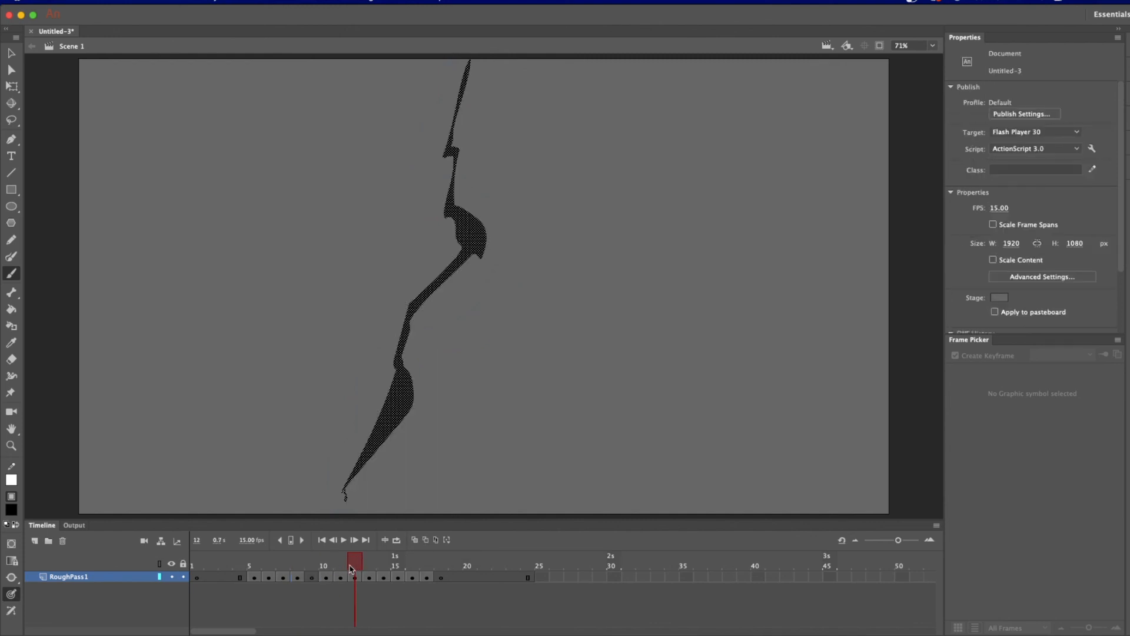
pyautogui.click(358, 577)
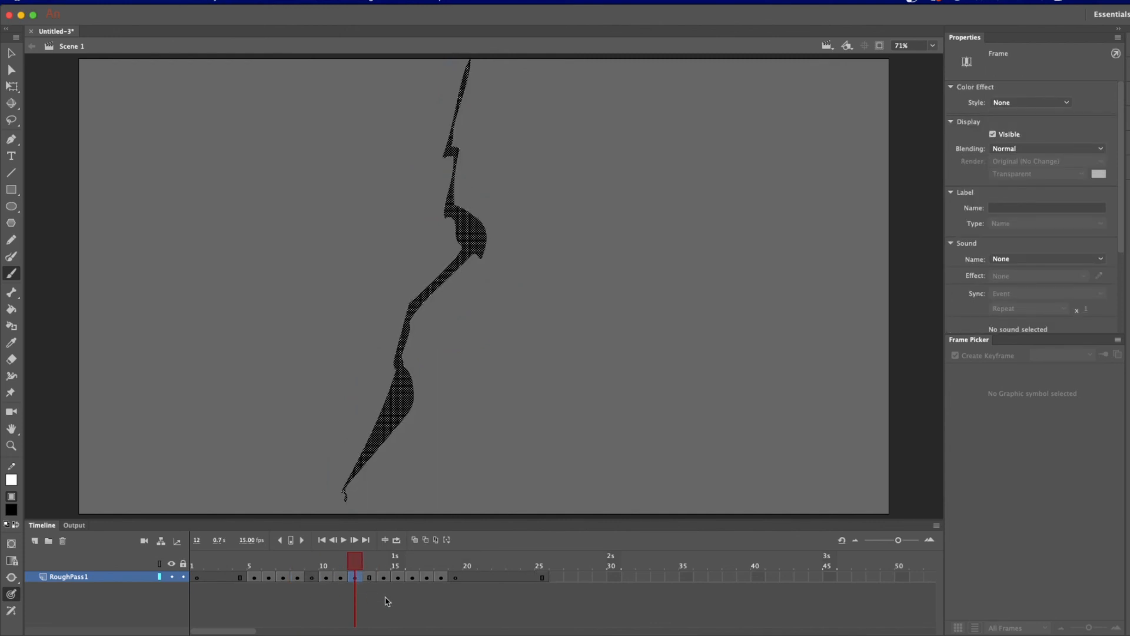
pyautogui.press('Delete')
# Step: Play the animation from near its beginning and set the document's frame rate to 24 fps
pyautogui.moveTo(371, 562); pyautogui.dragTo(213, 562)
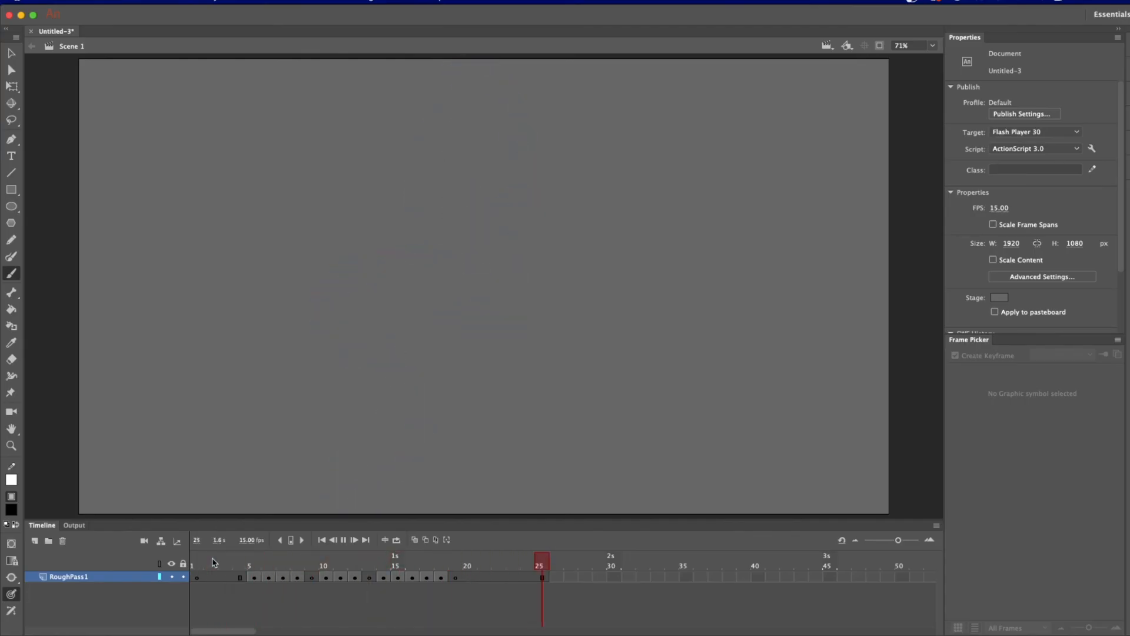
pyautogui.click(1002, 208)
pyautogui.write('24')
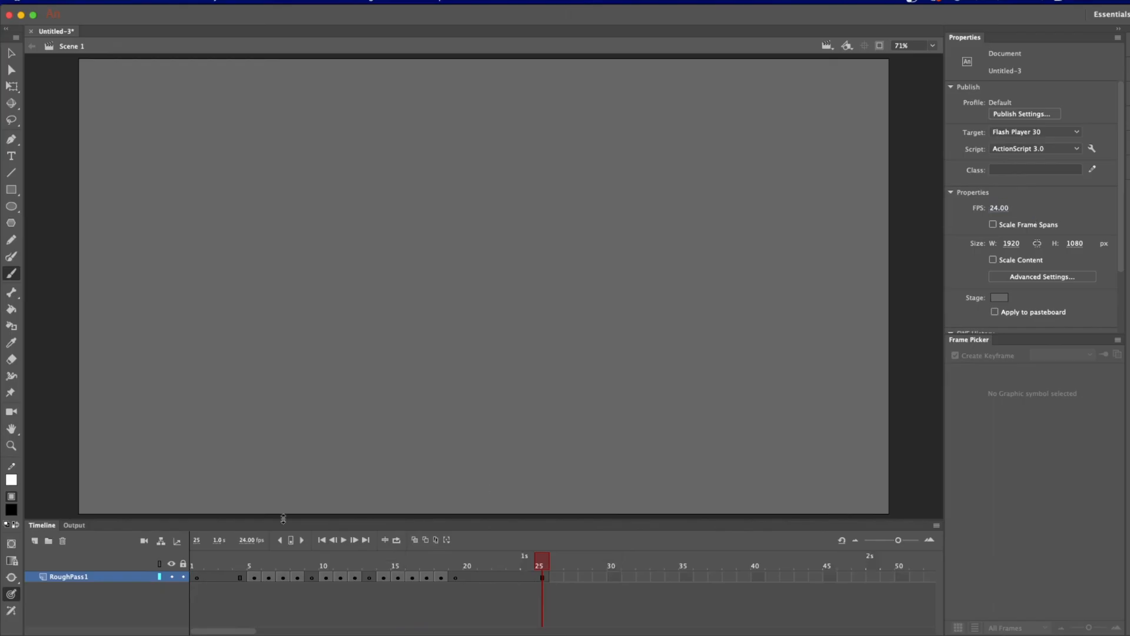